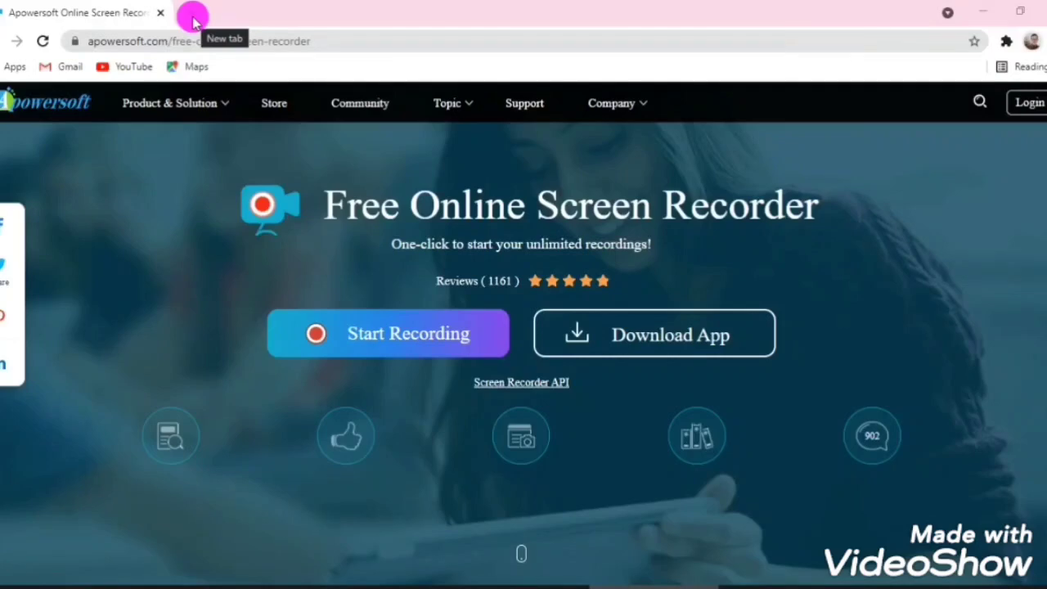
Open Google Drive in a new browser tab and open the ULANGAN HARIAN KELAS 9 SMPN 4 KLATEN form from the KELAS 9 folder
left_click(195, 21)
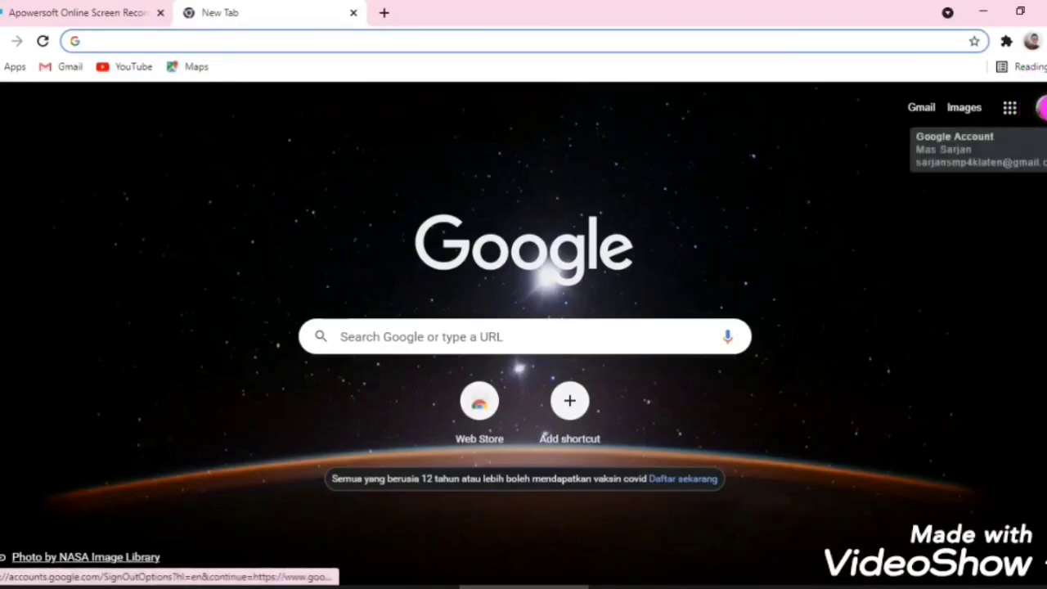
left_click(1010, 115)
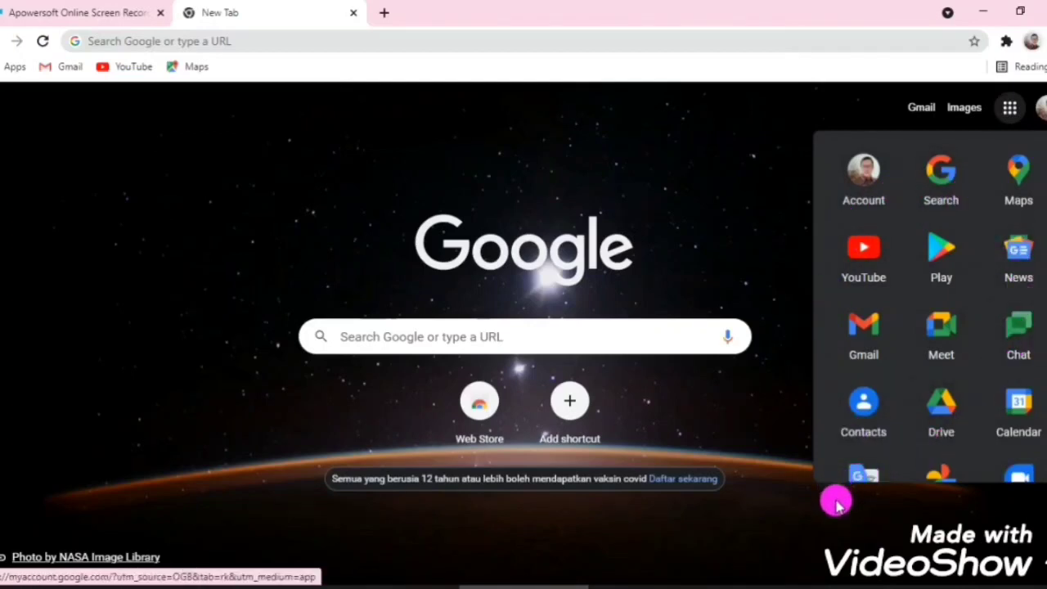
left_click(940, 417)
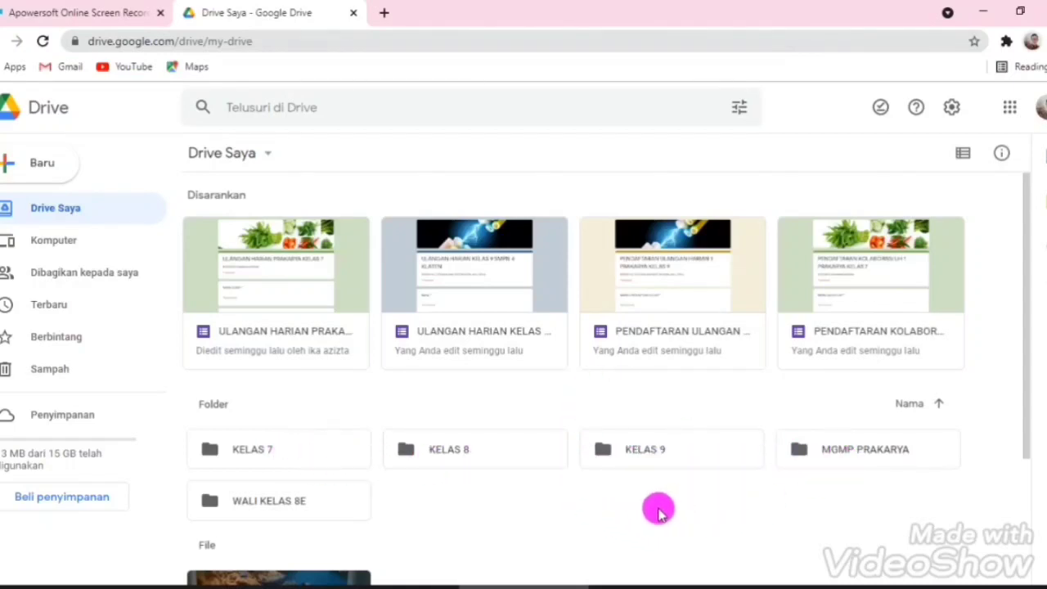
double_click(659, 457)
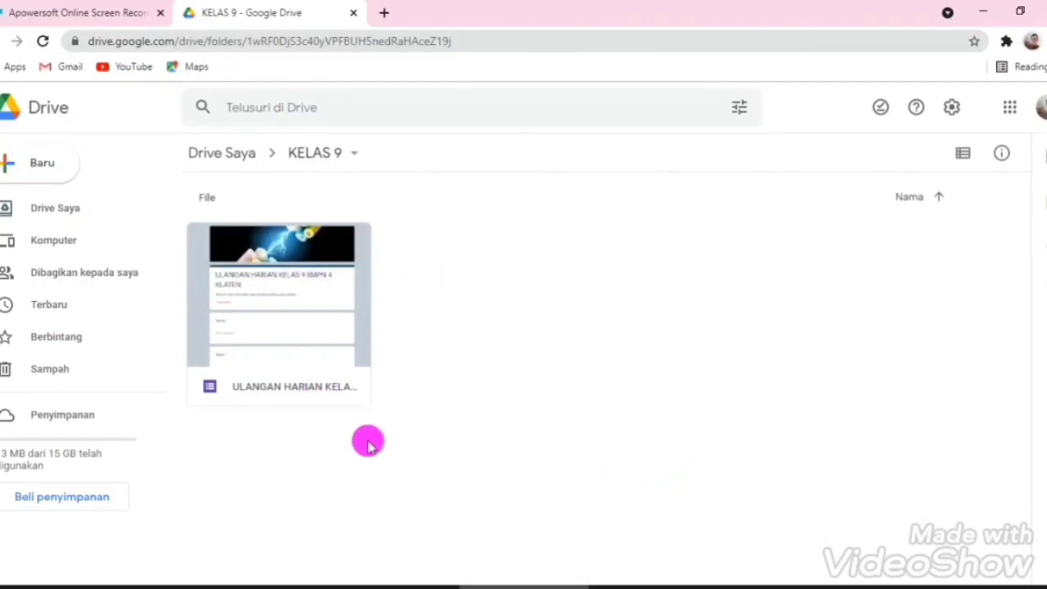
double_click(288, 382)
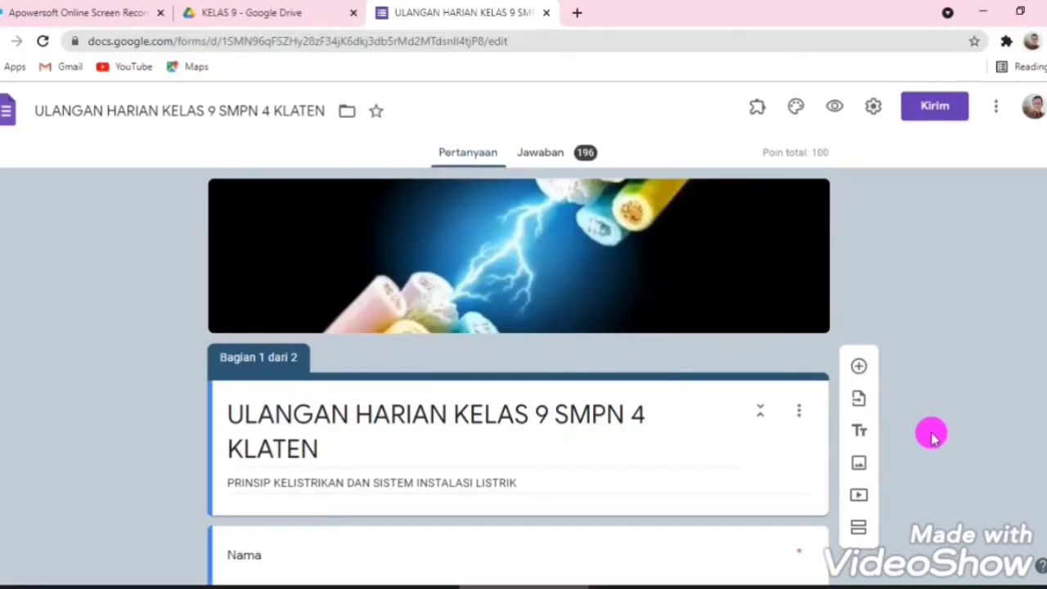
Look over the form's questions and download all of its responses as a CSV file
scroll(1039, 532, "down", 1)
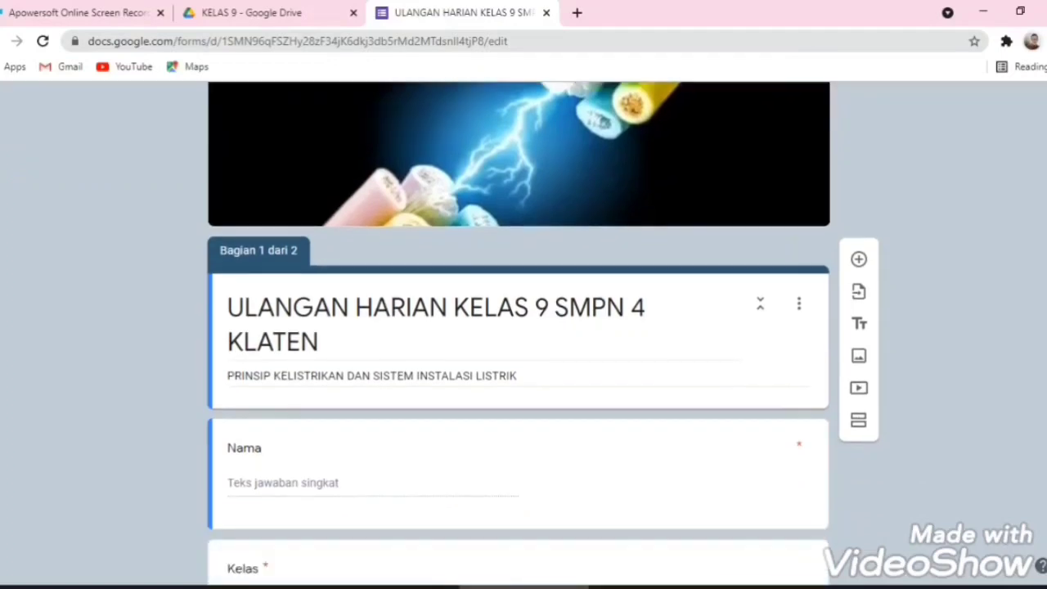
scroll(524, 327, "down", 3)
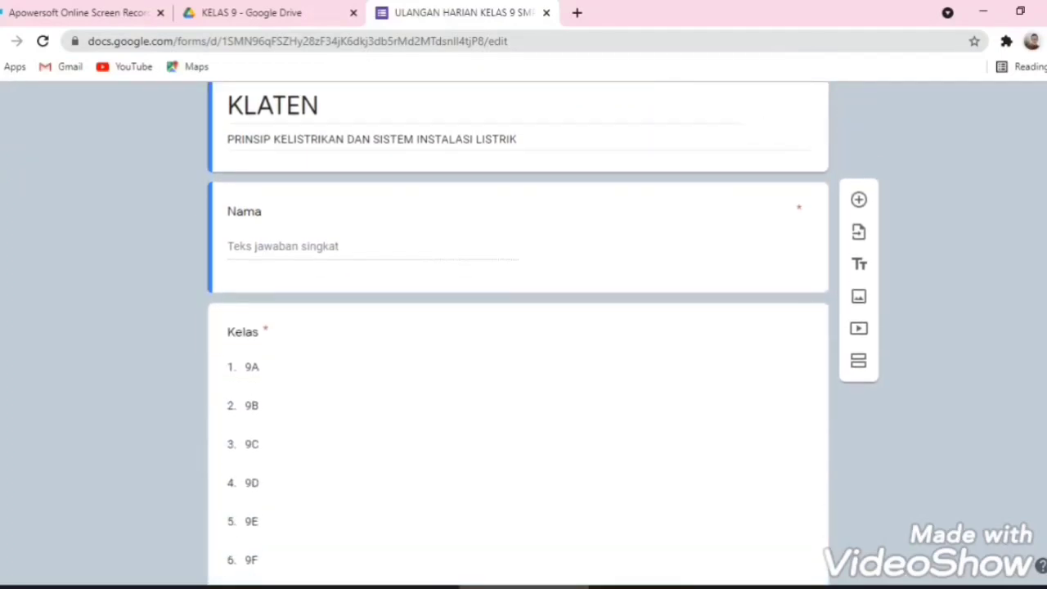
scroll(923, 328, "up", 4)
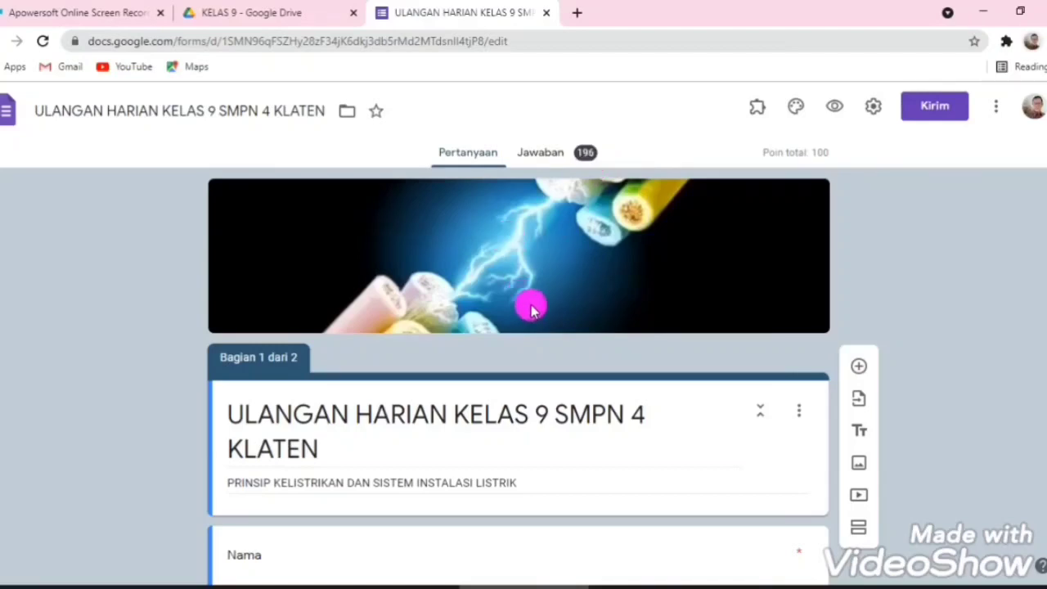
left_click(542, 159)
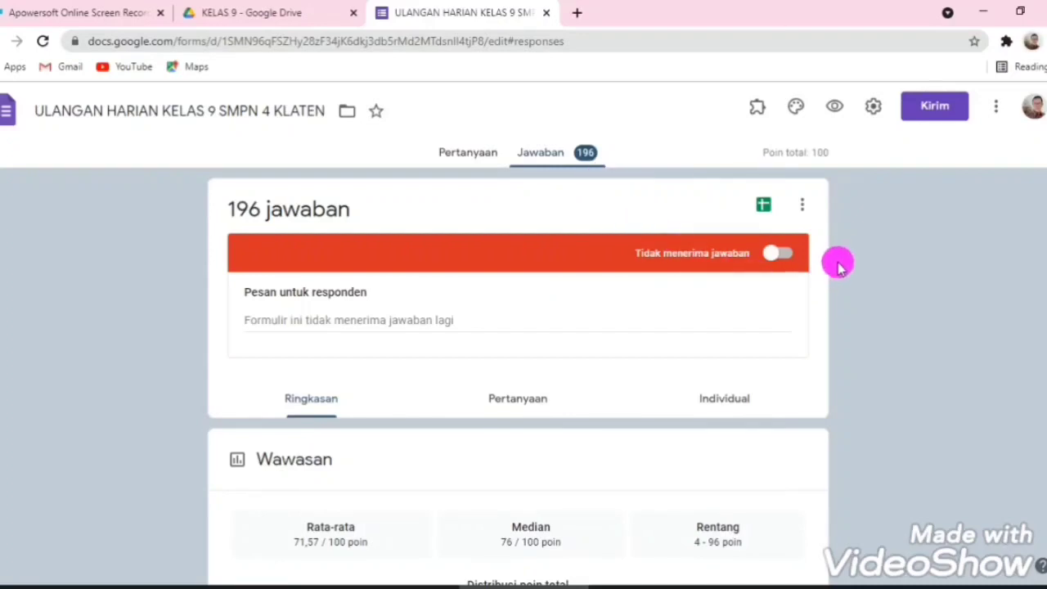
left_click(803, 210)
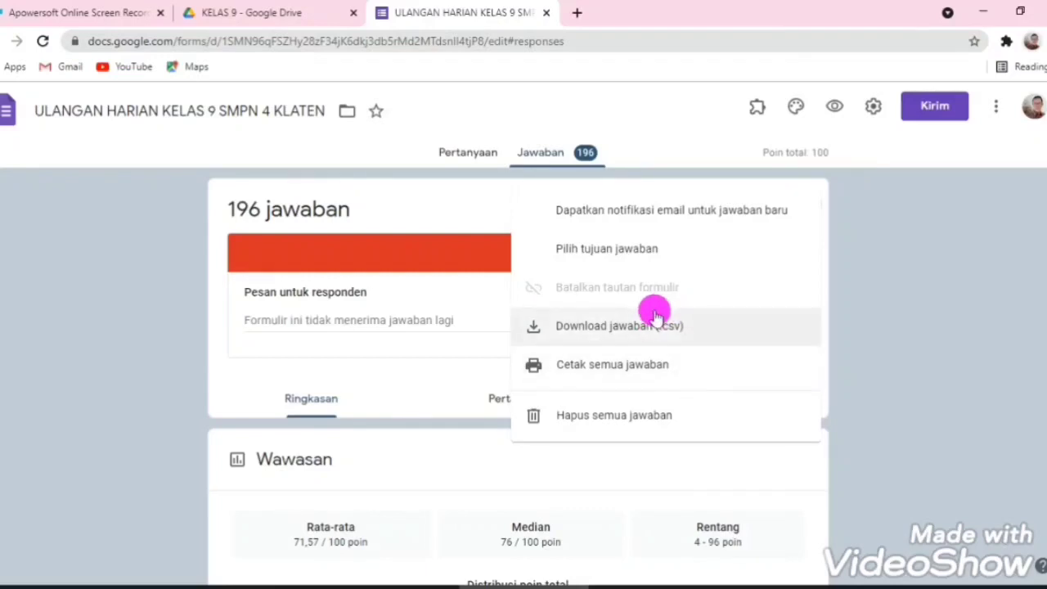
left_click(648, 327)
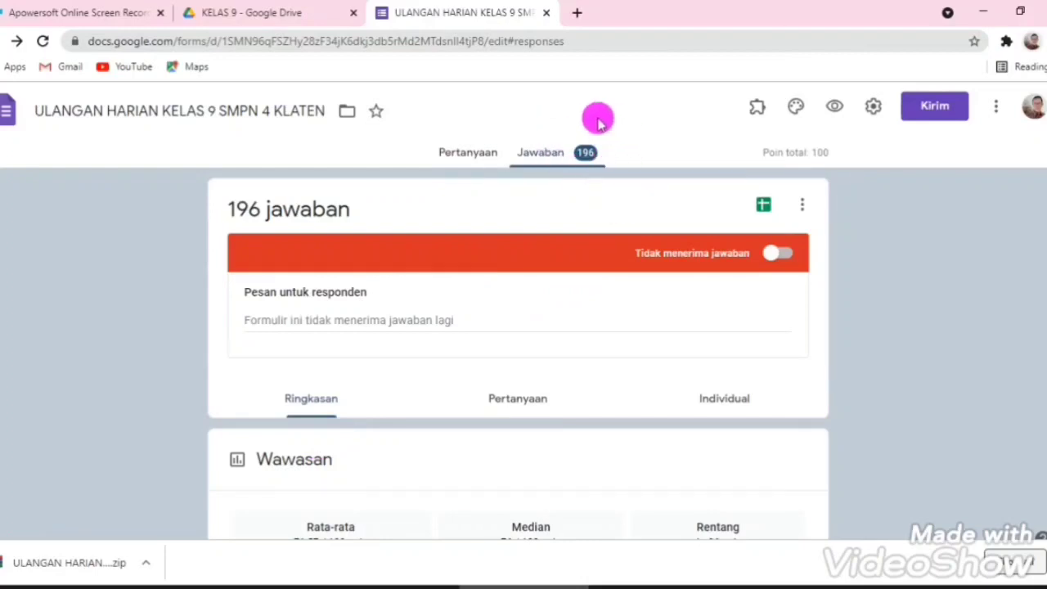
Open the downloaded zip archive in WinRAR and its CSV file in Excel, dismissing the licence reminder and the data loss warning
left_click(40, 565)
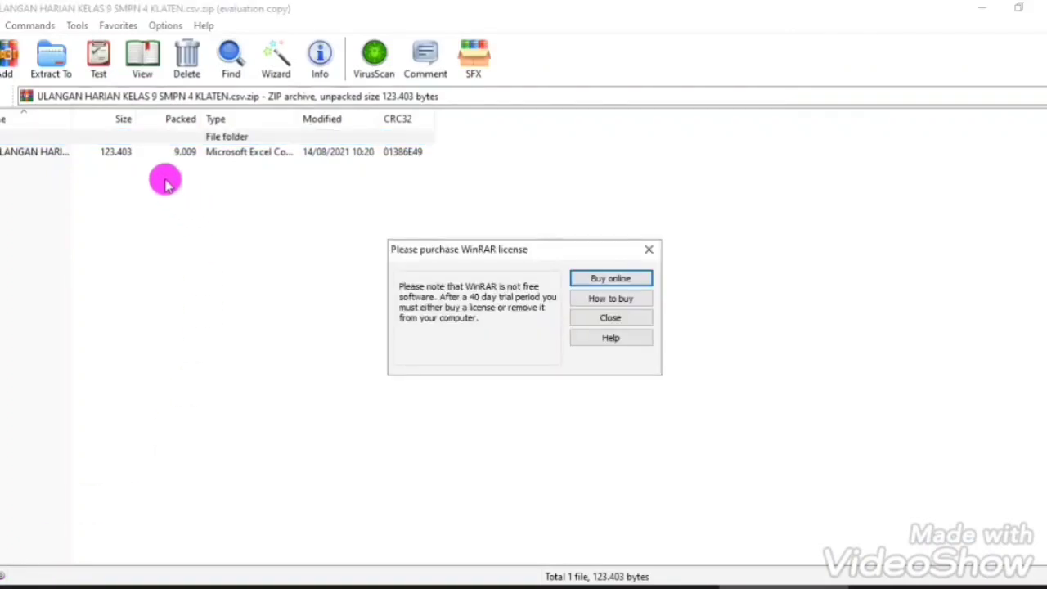
left_click(652, 249)
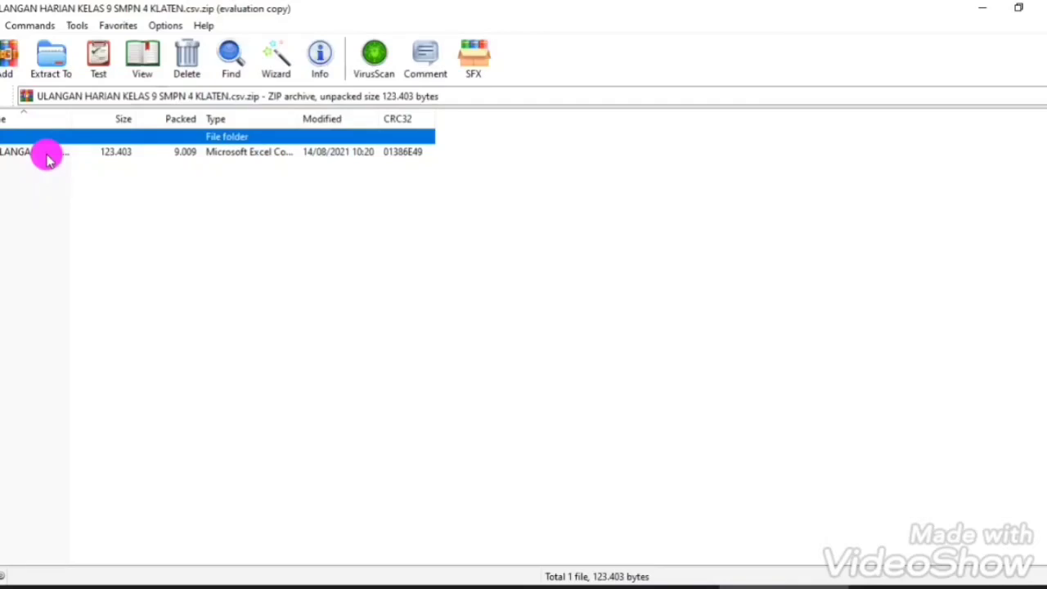
left_click(48, 153)
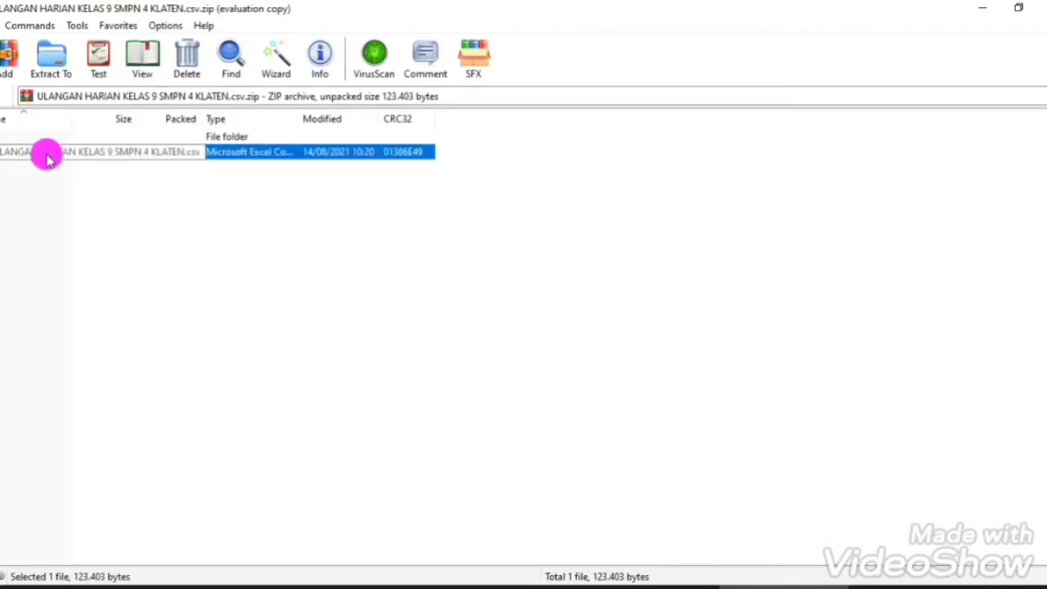
double_click(47, 158)
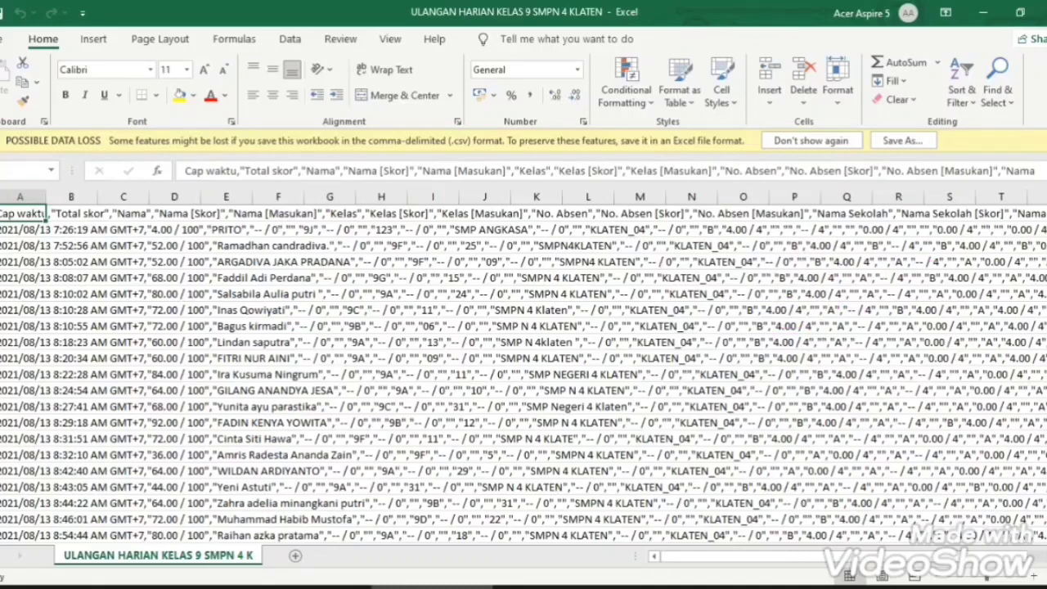
left_click(1044, 139)
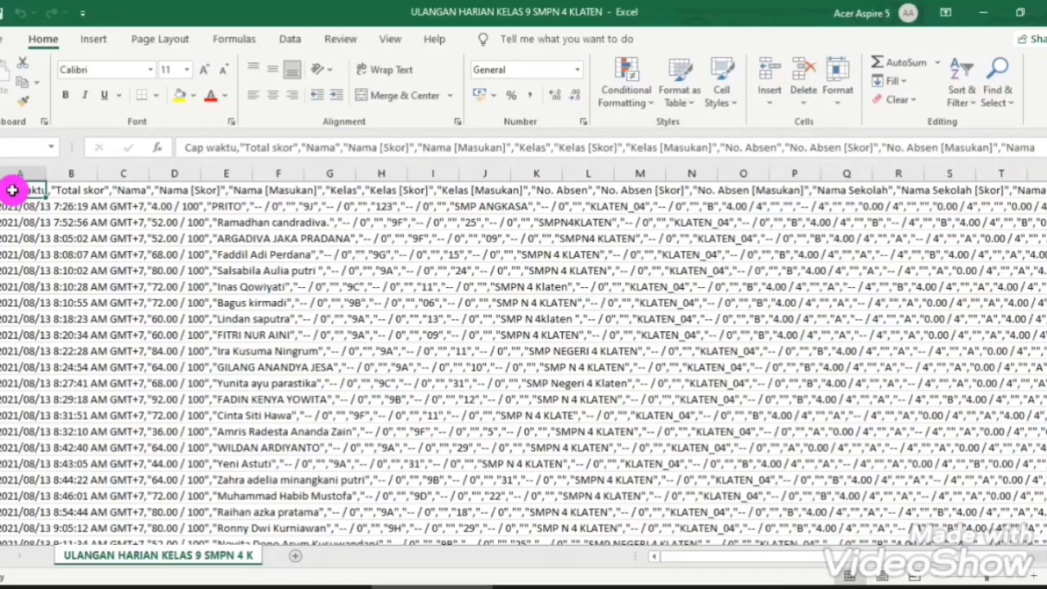
Split all the response data in column A with Text to Columns, using Delimited with only Comma as delimiter, General format and destination $A$1
left_click_drag(13, 190, 39, 477)
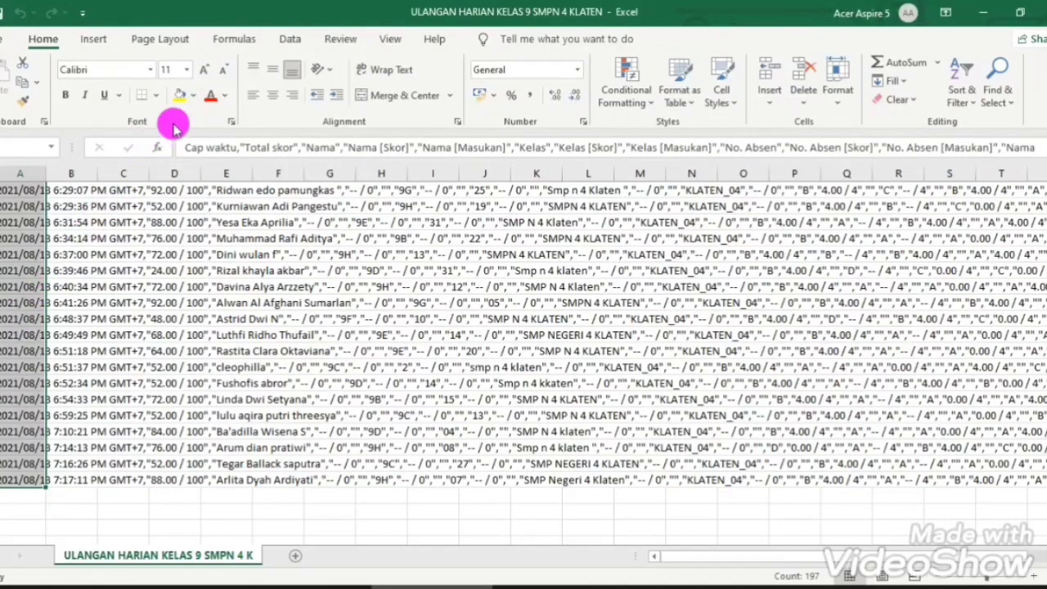
left_click(290, 41)
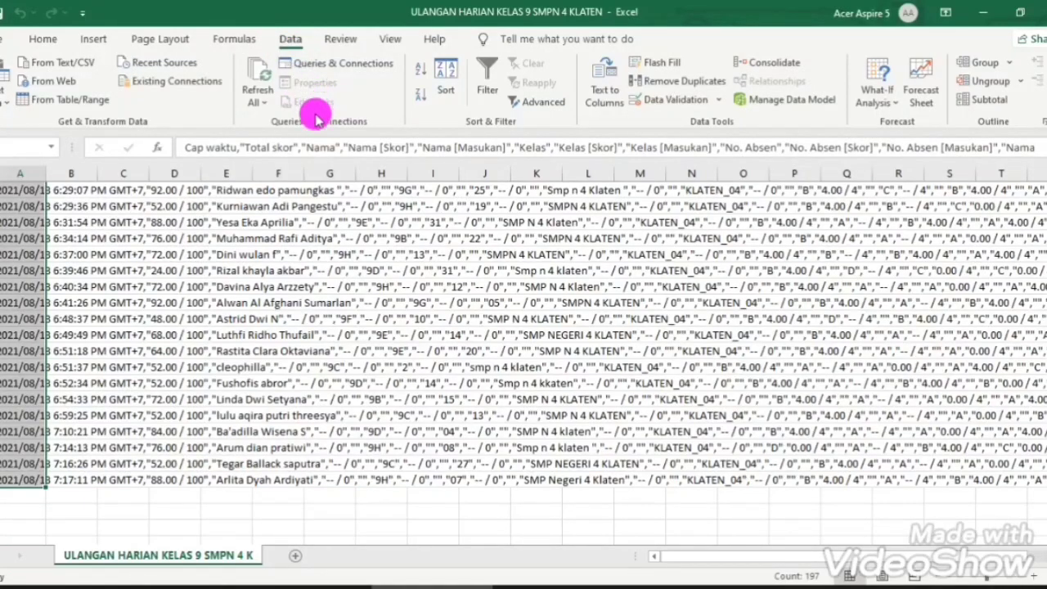
left_click(603, 86)
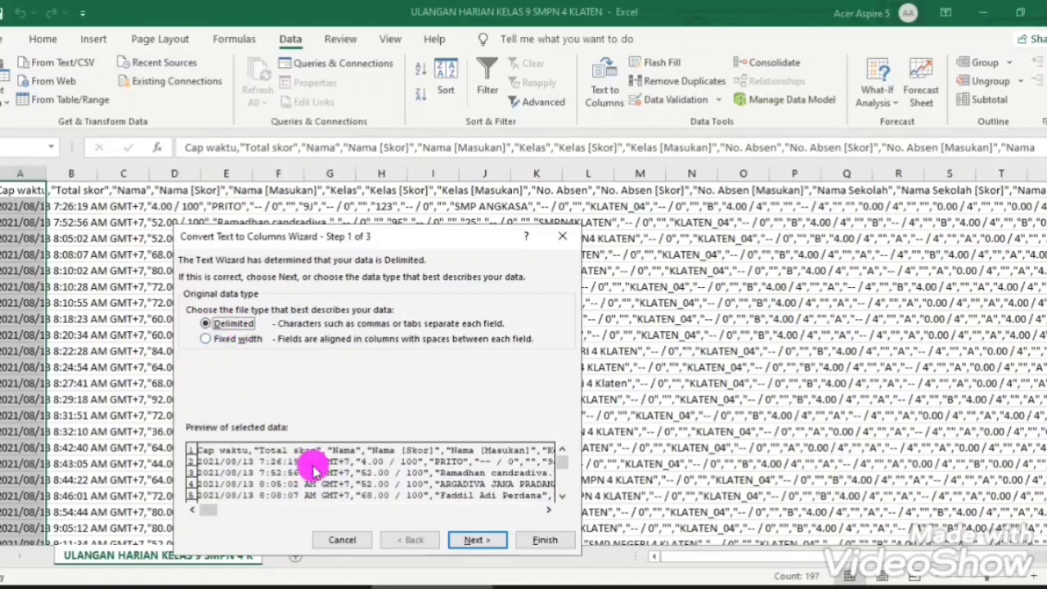
left_click(475, 542)
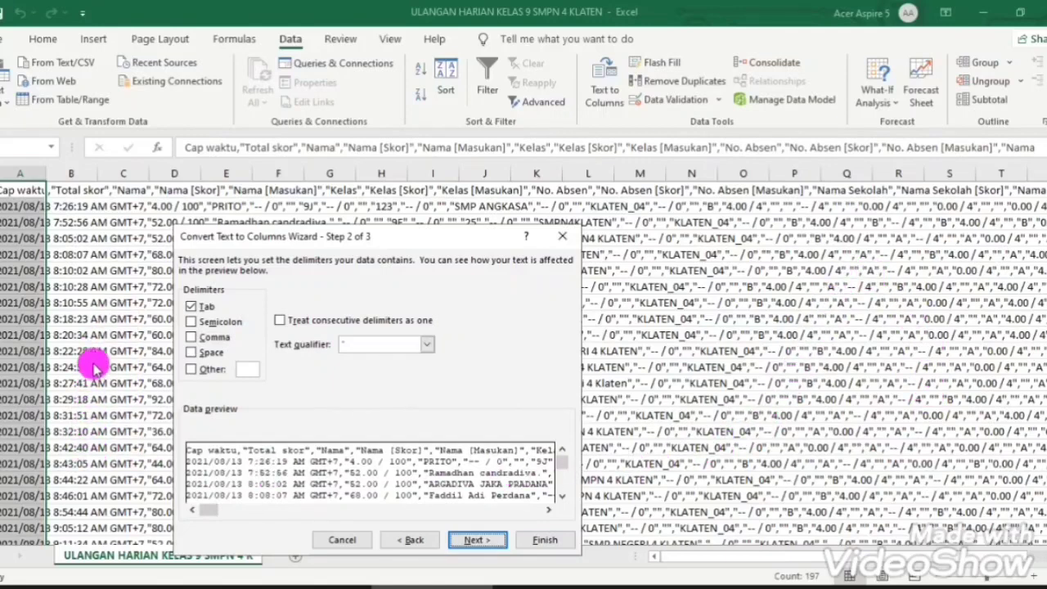
left_click(191, 339)
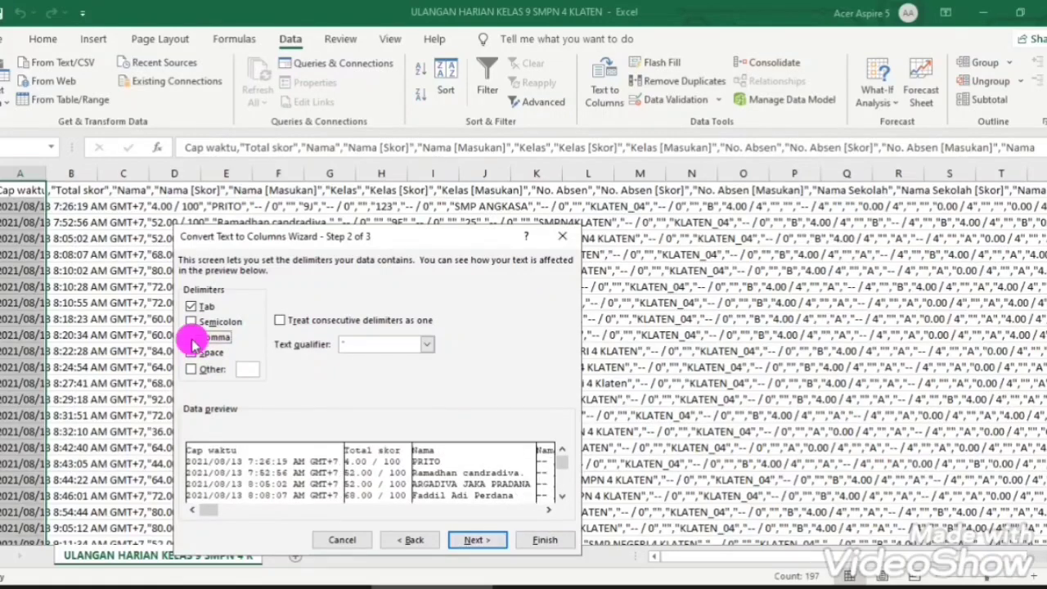
left_click(191, 306)
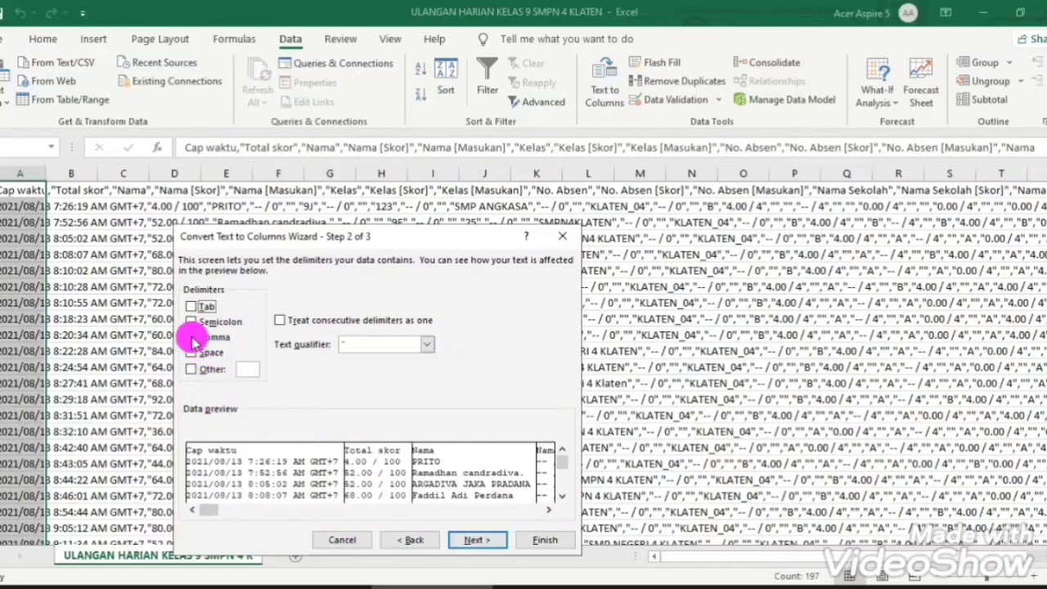
left_click(471, 541)
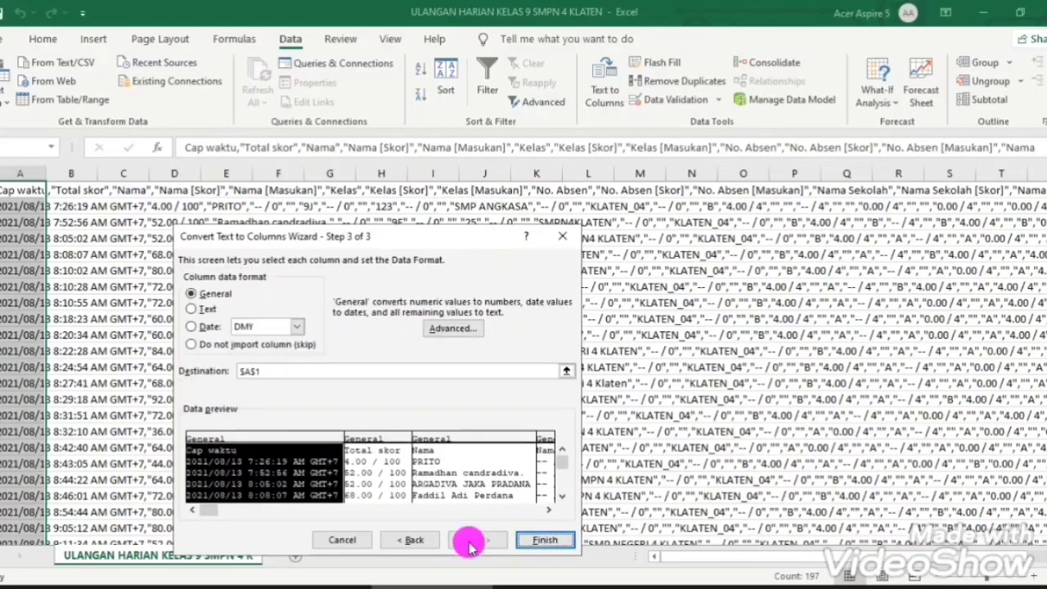
left_click(543, 539)
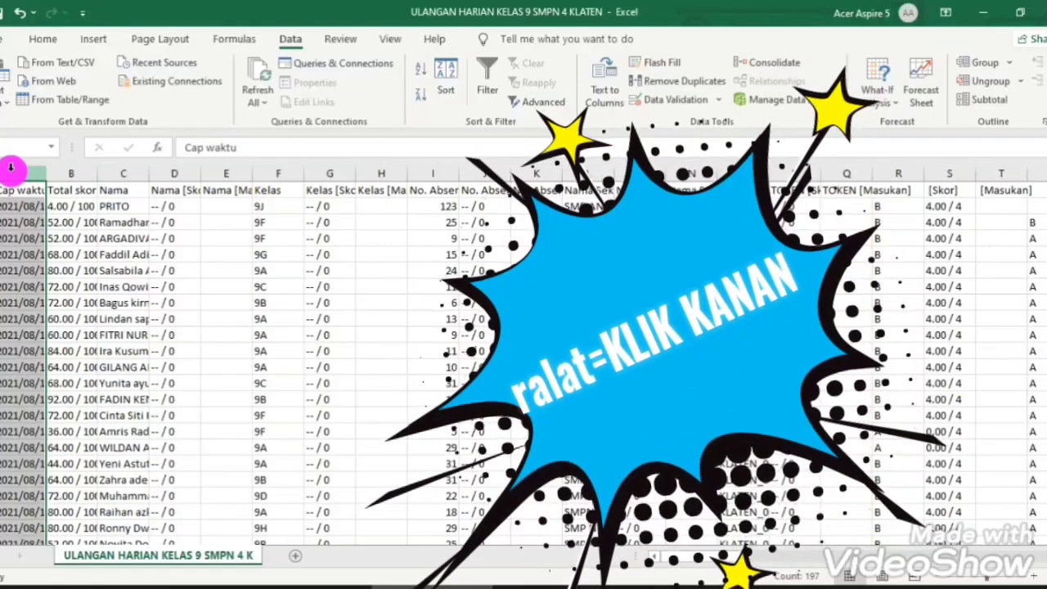
Delete the Cap waktu column and the Nama [Skor] and Nama [Masukan] columns
right_click(10, 167)
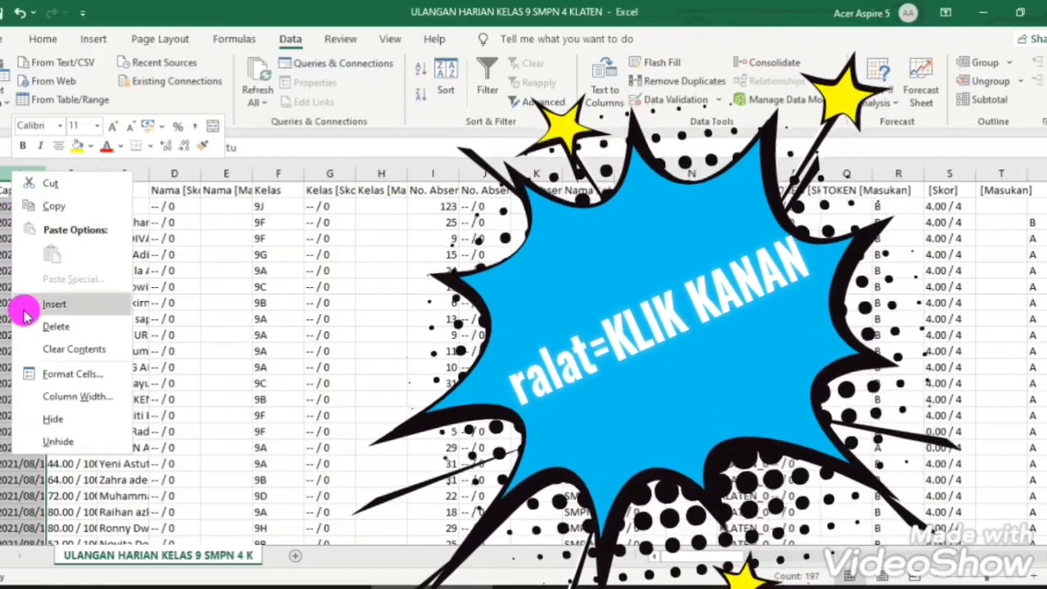
left_click(51, 327)
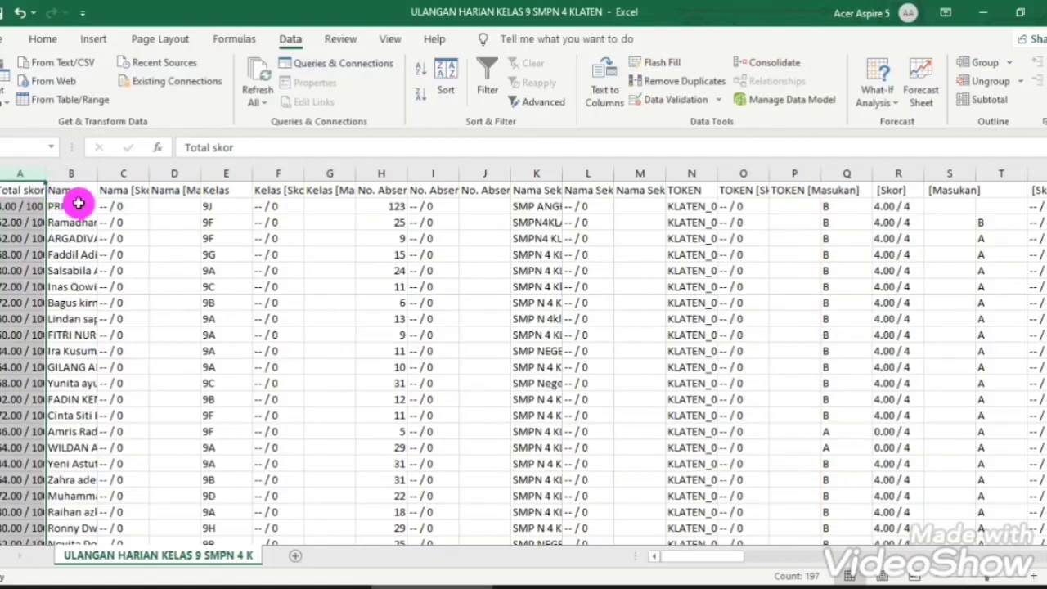
left_click(125, 173)
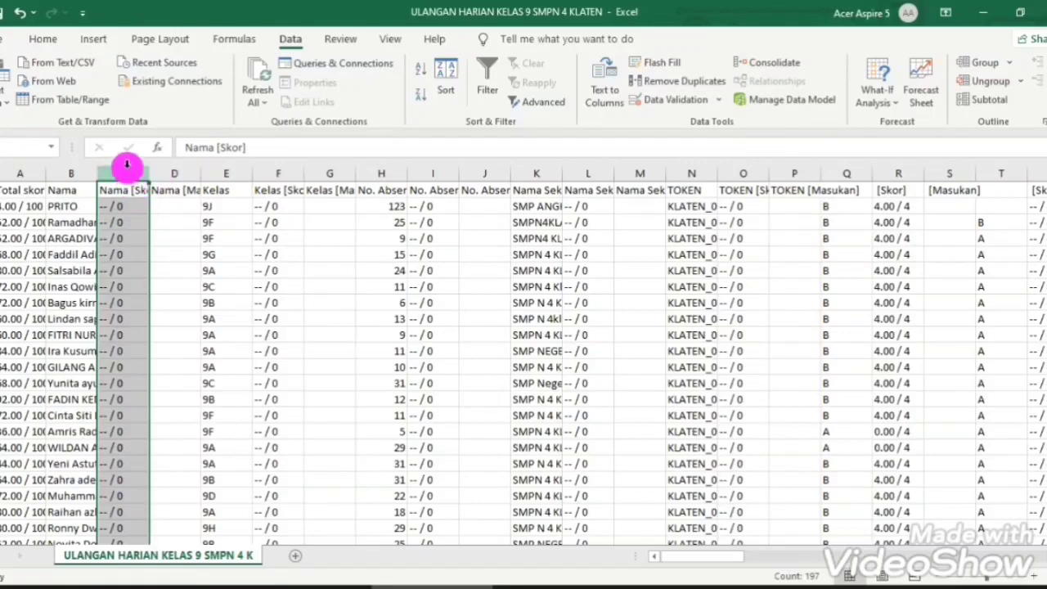
left_click_drag(128, 172, 161, 175)
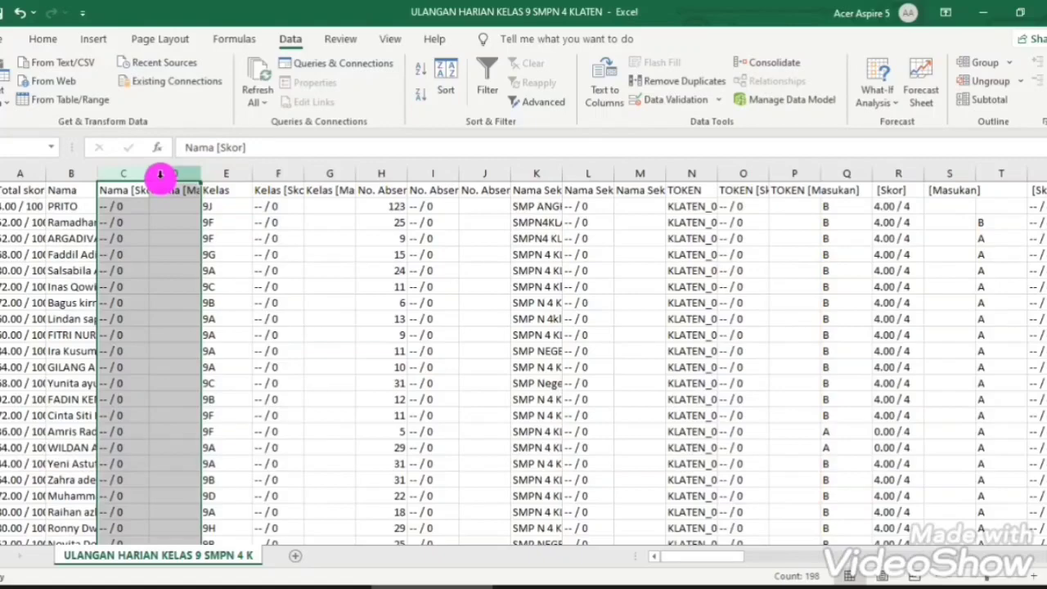
right_click(160, 174)
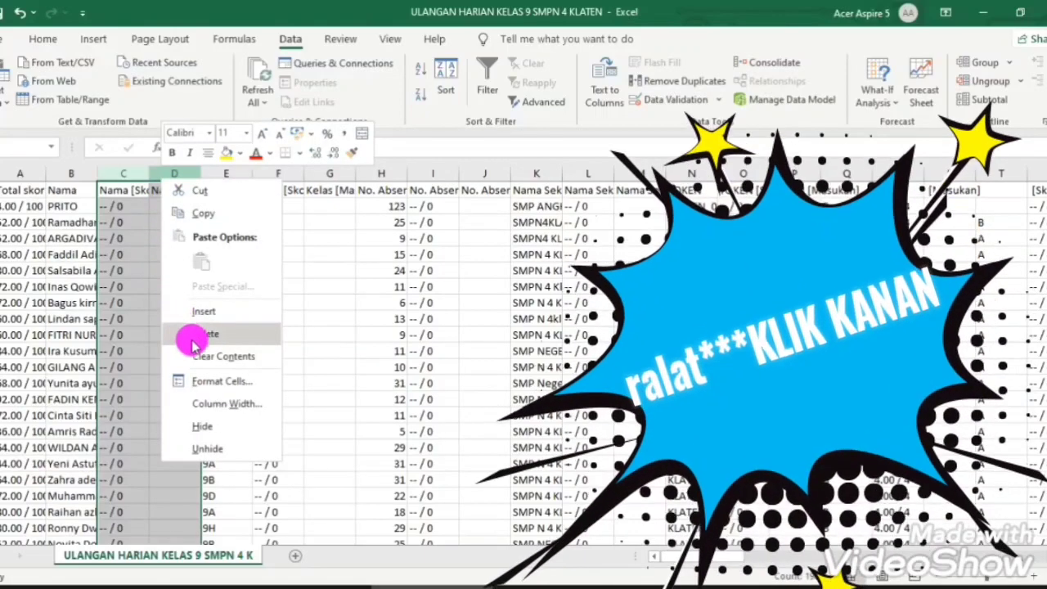
left_click(205, 335)
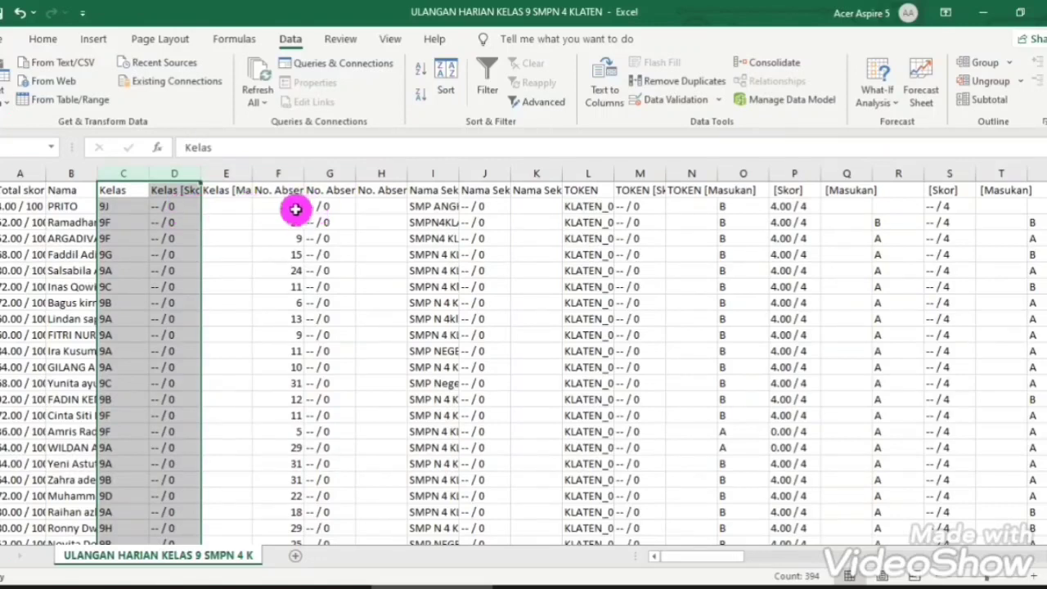
Delete the Kelas [Skor] and Kelas [Masukan] columns
left_click(178, 175)
left_click_drag(178, 174, 213, 174)
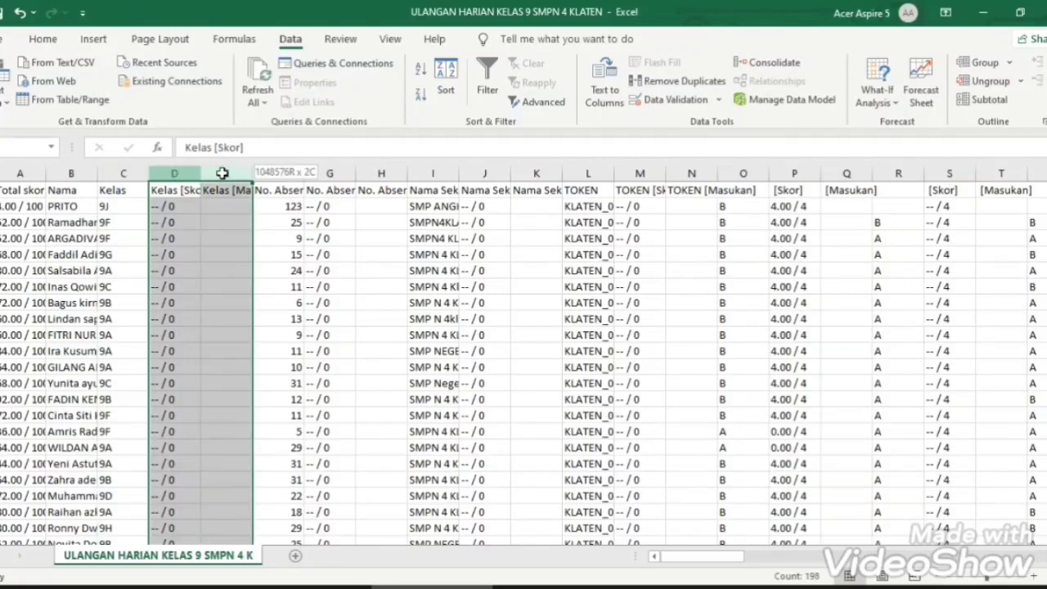
left_click_drag(221, 174, 222, 170)
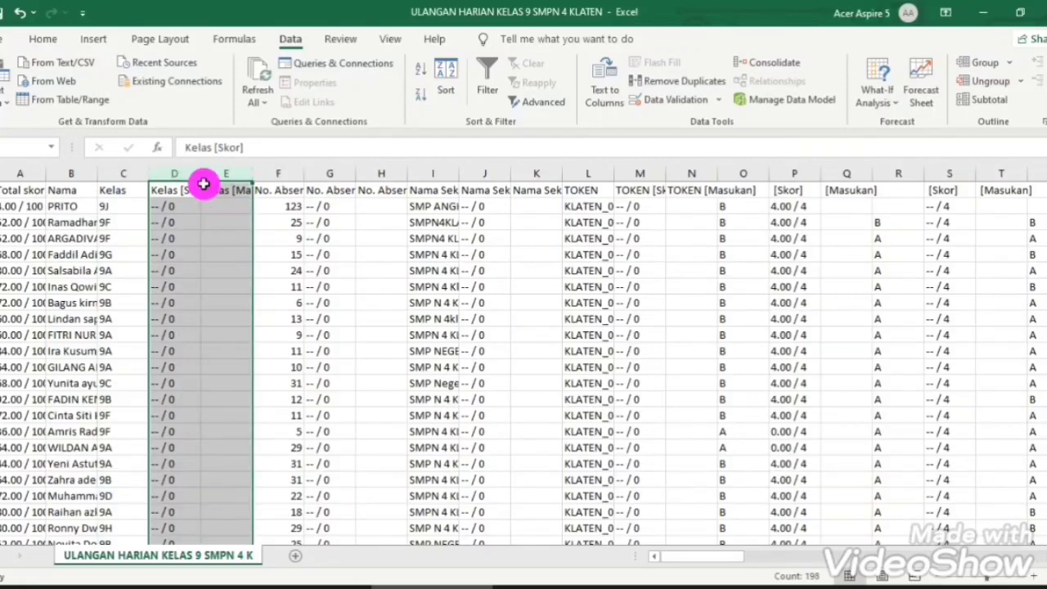
right_click(205, 173)
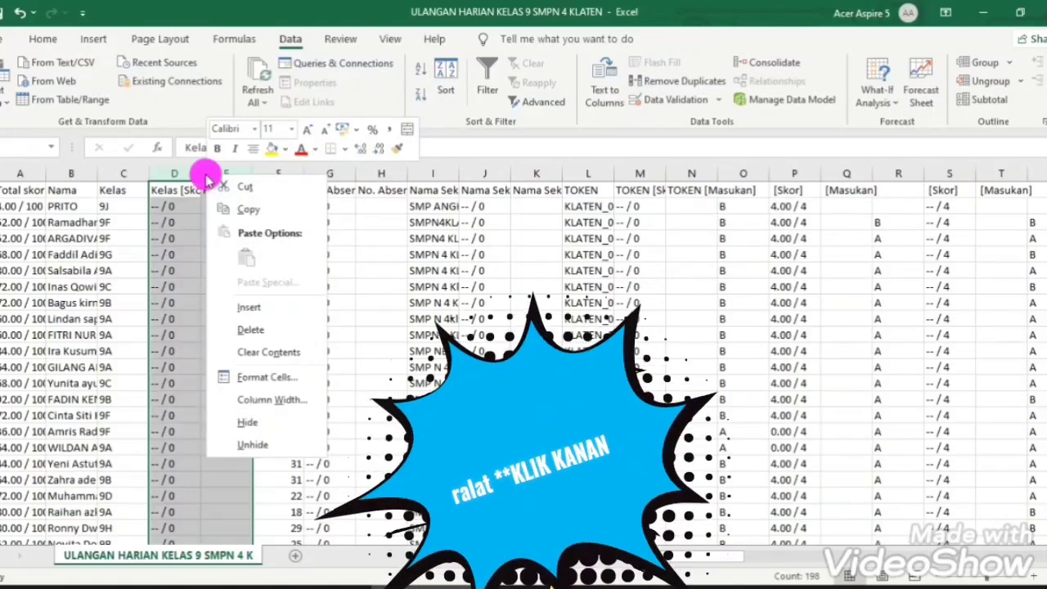
left_click(247, 330)
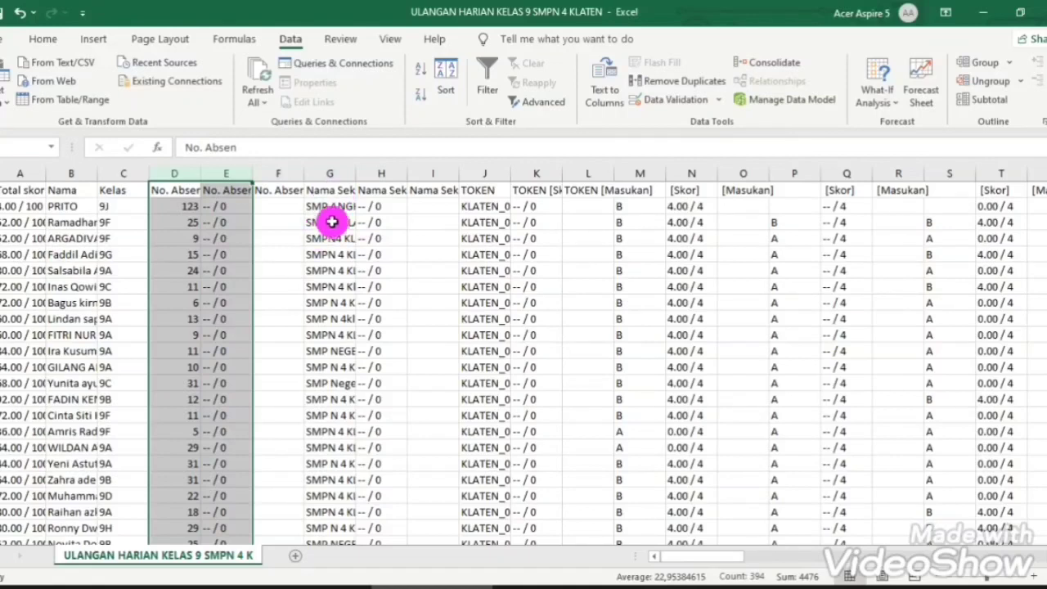
left_click(331, 222)
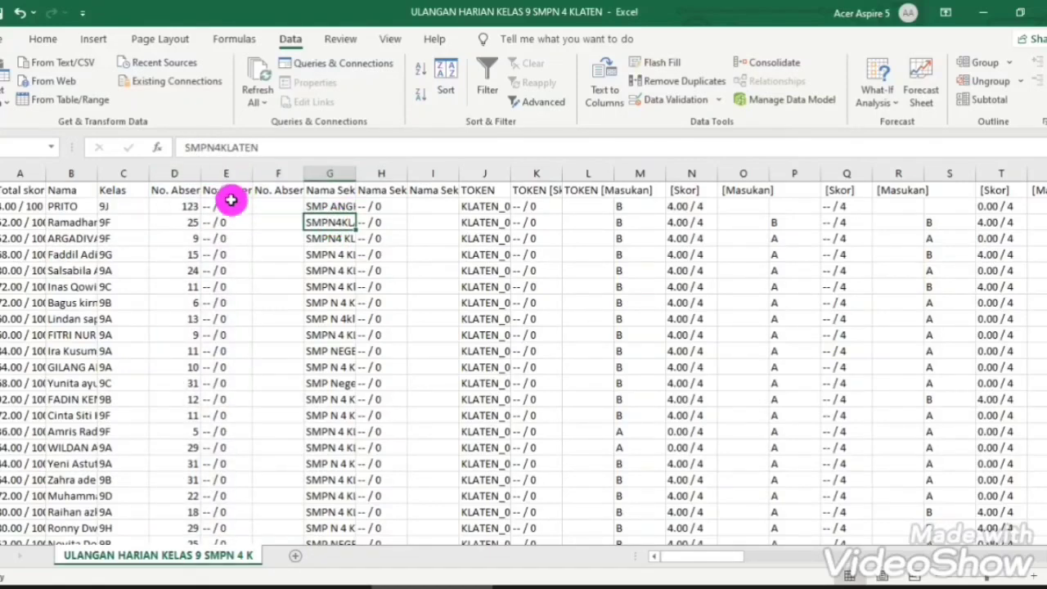
Delete all columns from No. Absen [Skor] in E through the last [Masukan] column in CI, and widen columns A and B
left_click_drag(232, 172, 870, 223)
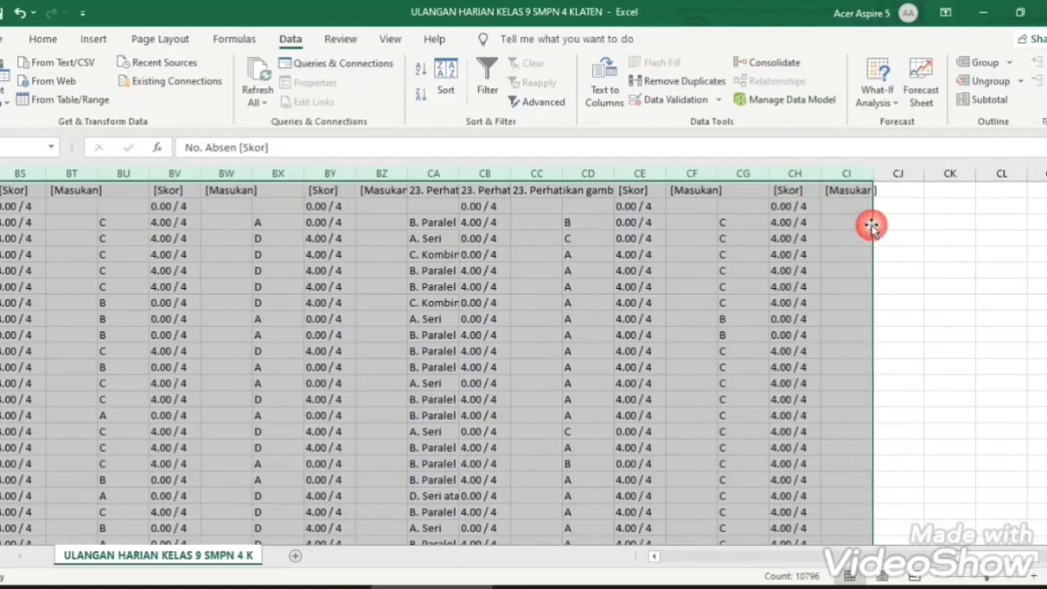
right_click(801, 239)
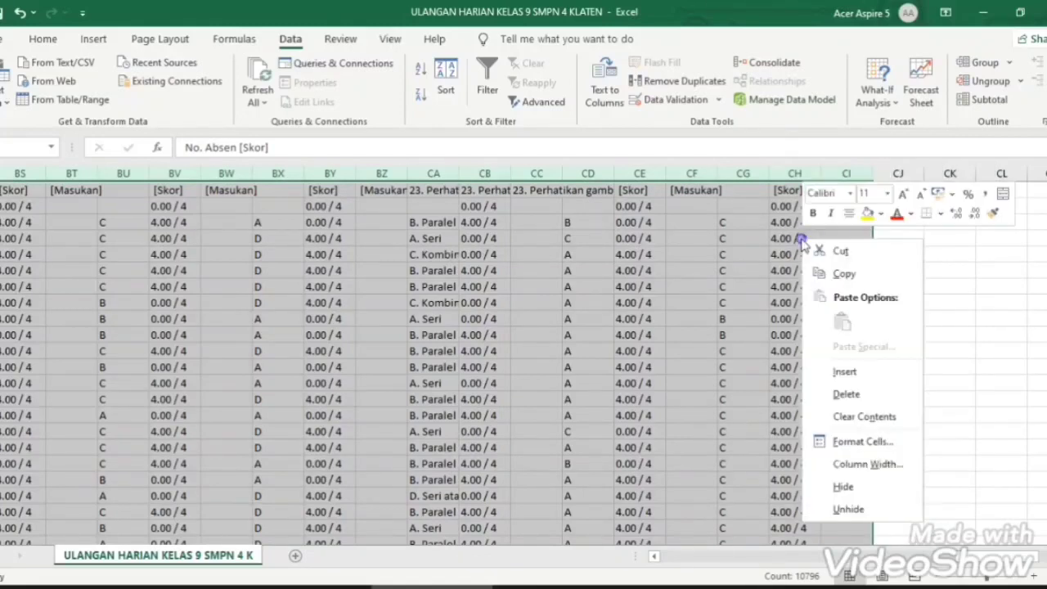
left_click(847, 395)
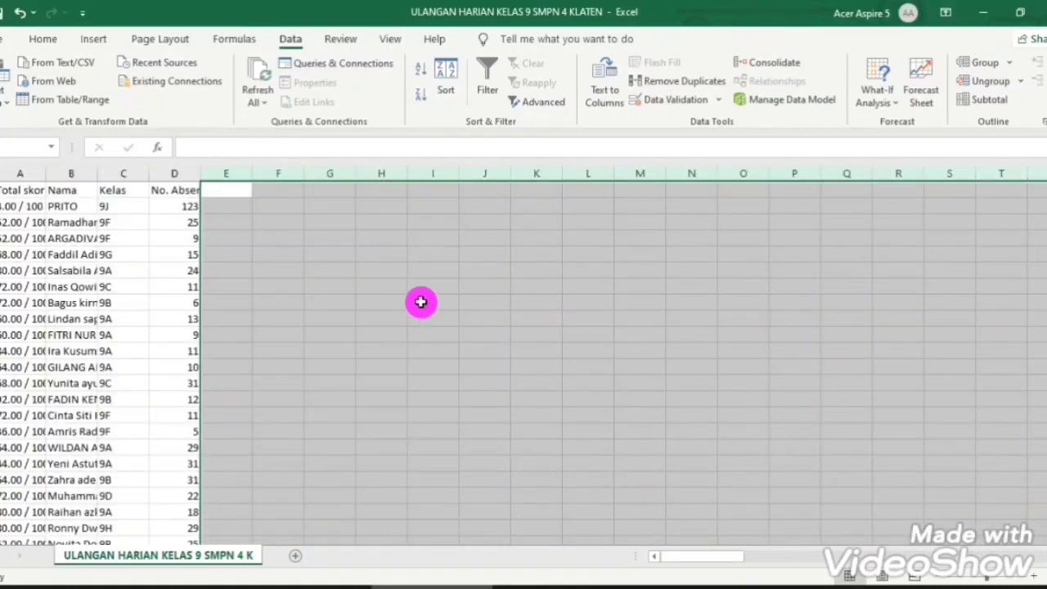
left_click(372, 297)
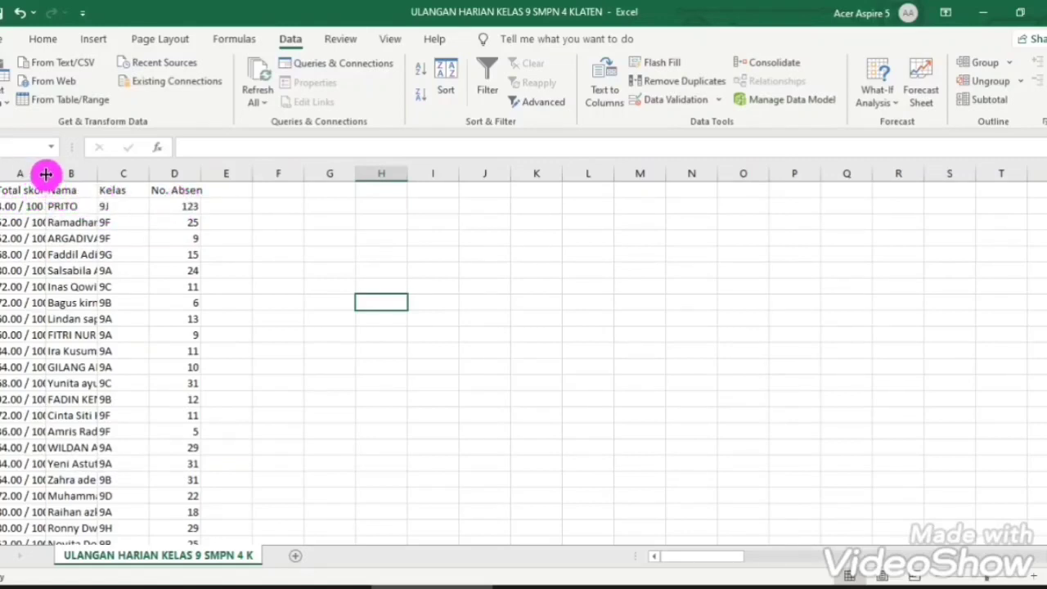
left_click_drag(45, 173, 241, 174)
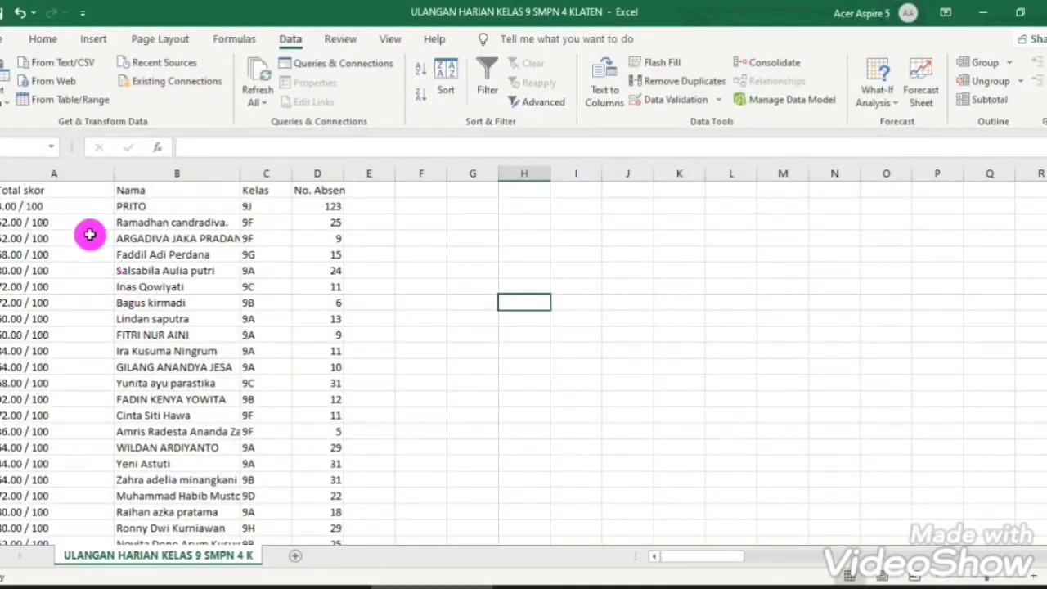
Move the Total skor column from column A to directly after the No. Absen column by inserting the cut cells
left_click(64, 170)
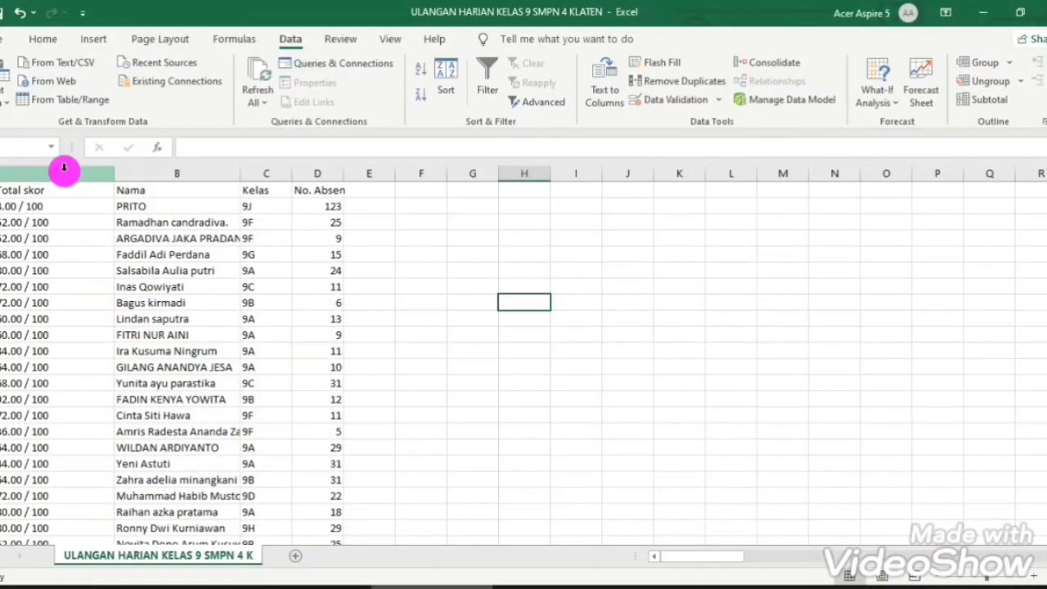
left_click(64, 168)
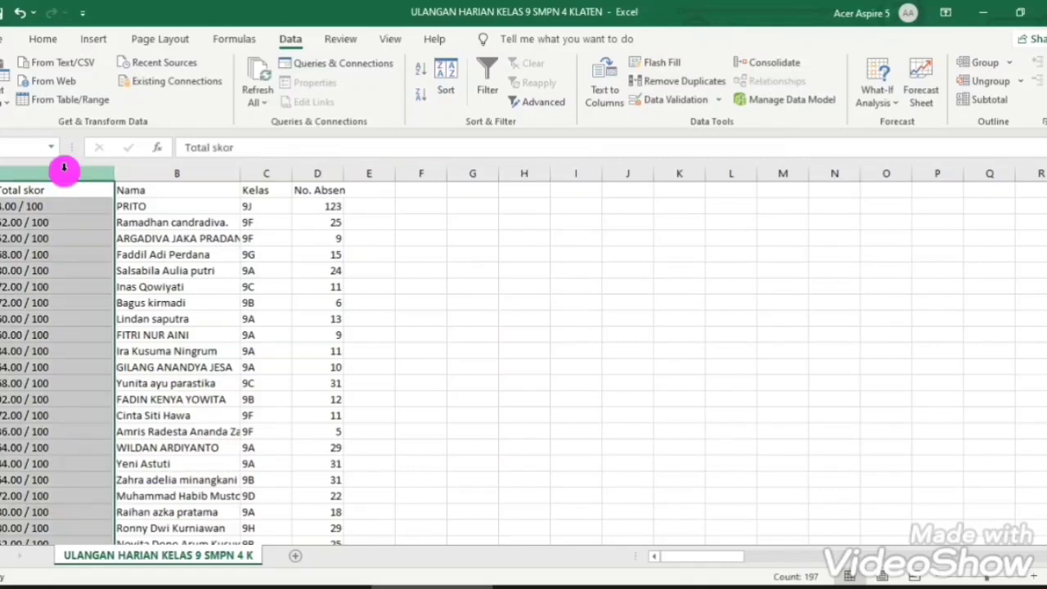
right_click(64, 168)
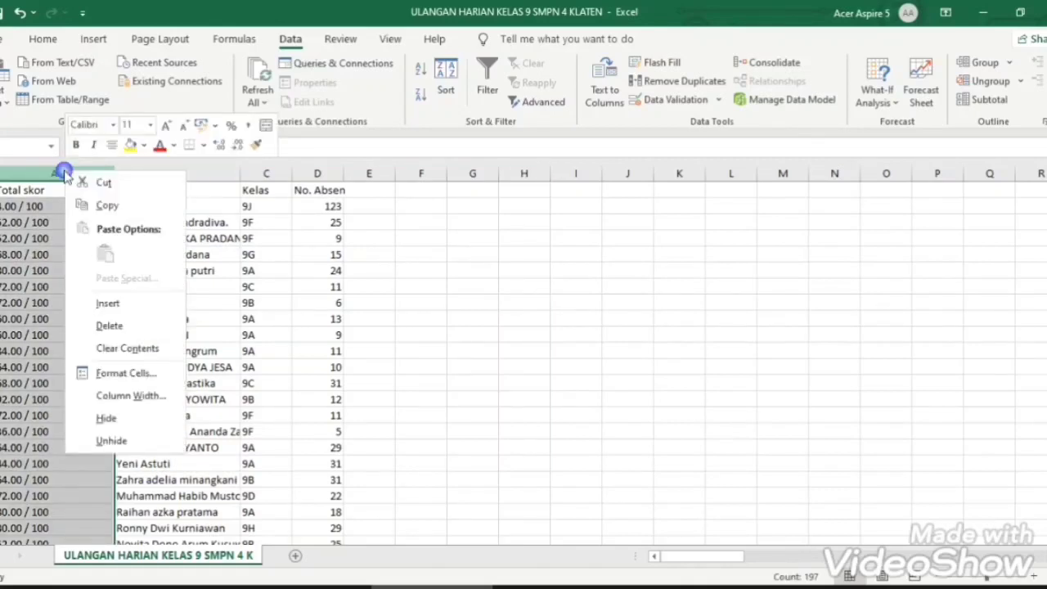
left_click(111, 183)
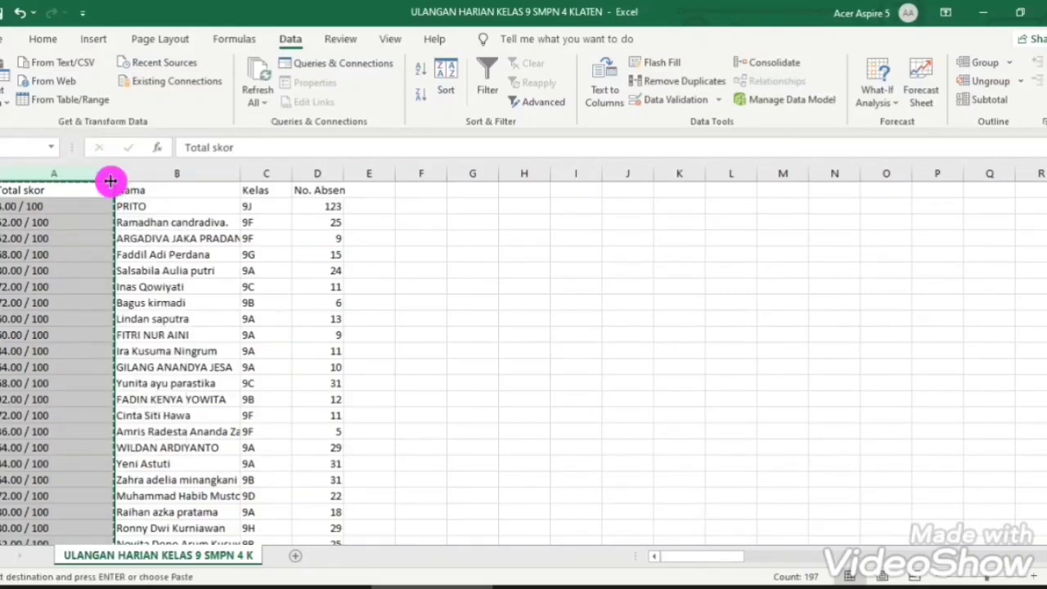
left_click(368, 173)
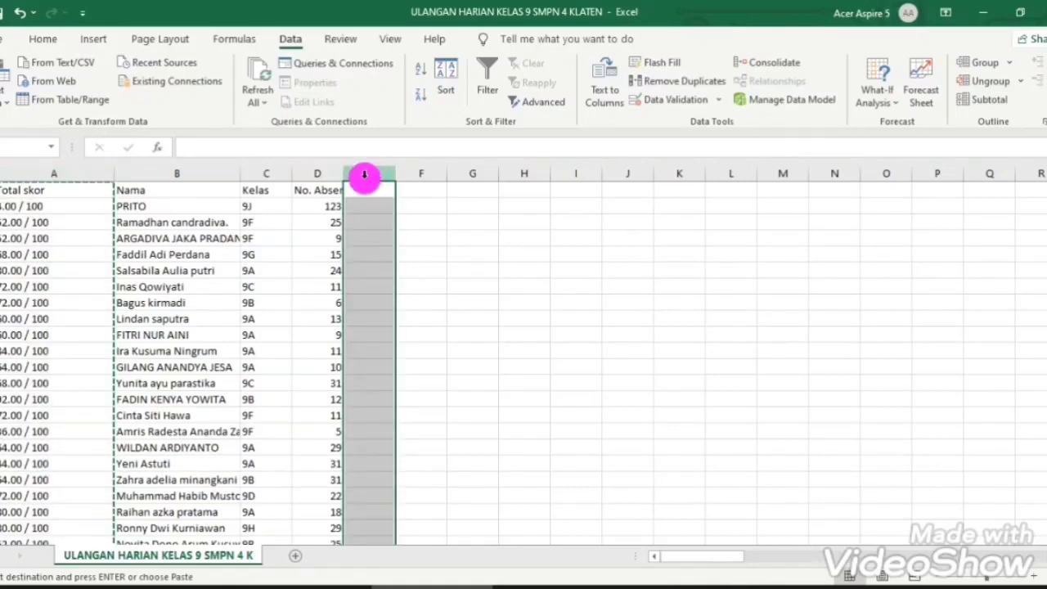
right_click(365, 174)
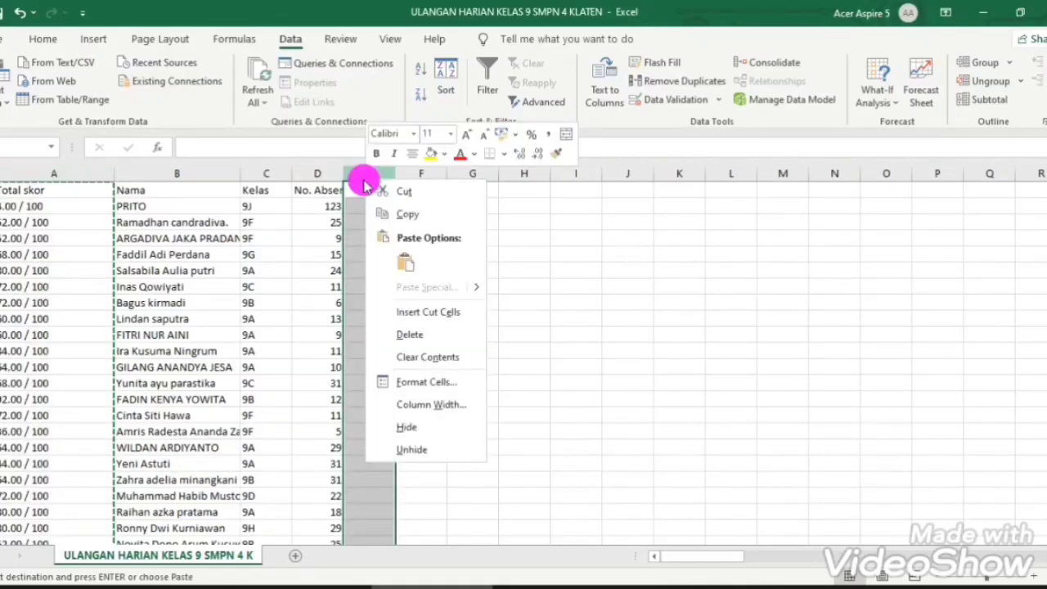
left_click(411, 315)
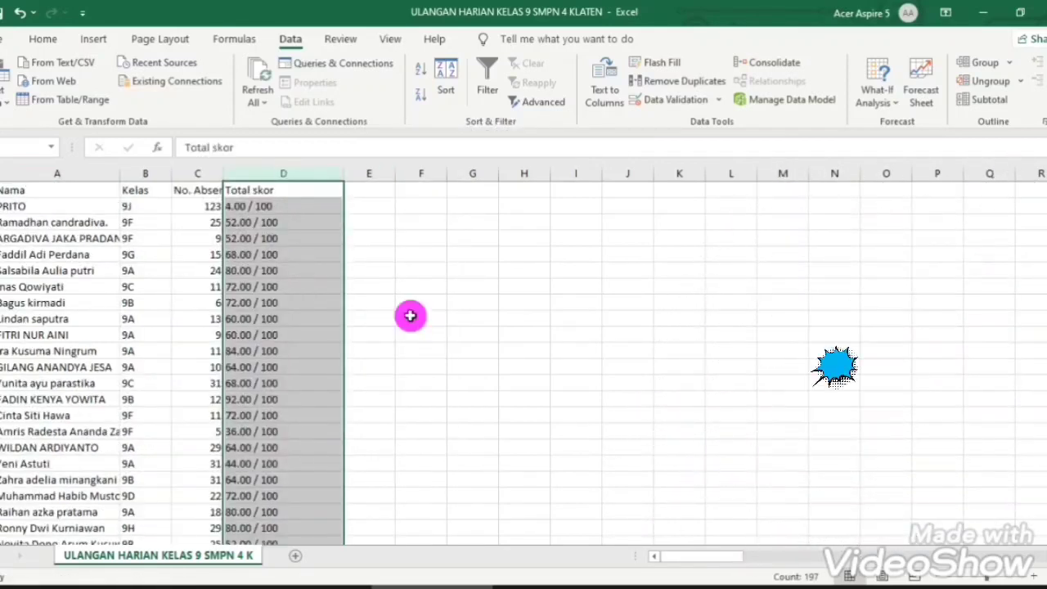
left_click(414, 317)
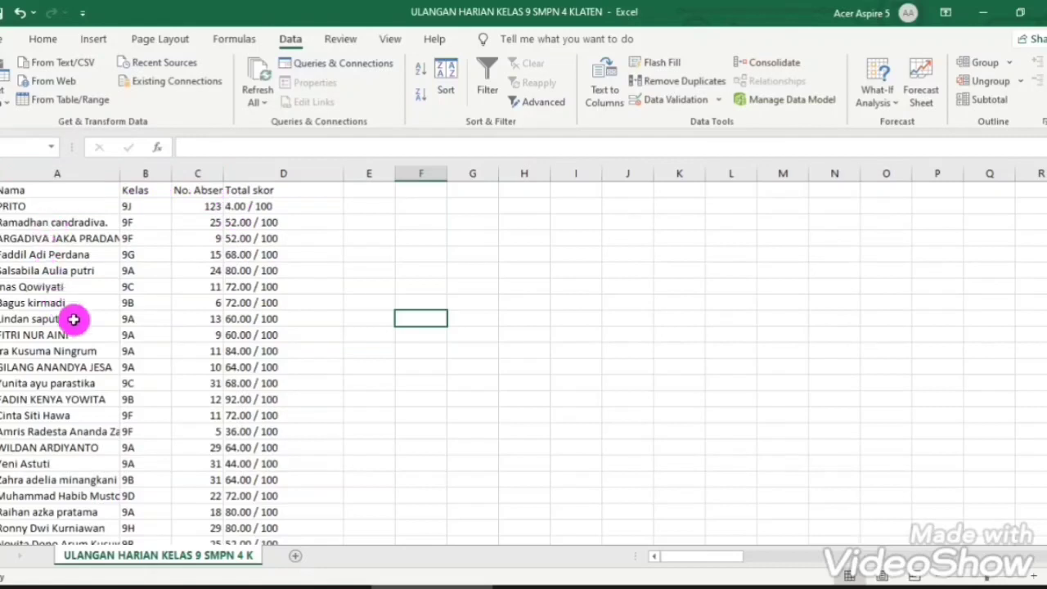
Add filters to the header row and filter the Kelas column to show only class 9A
left_click(151, 189)
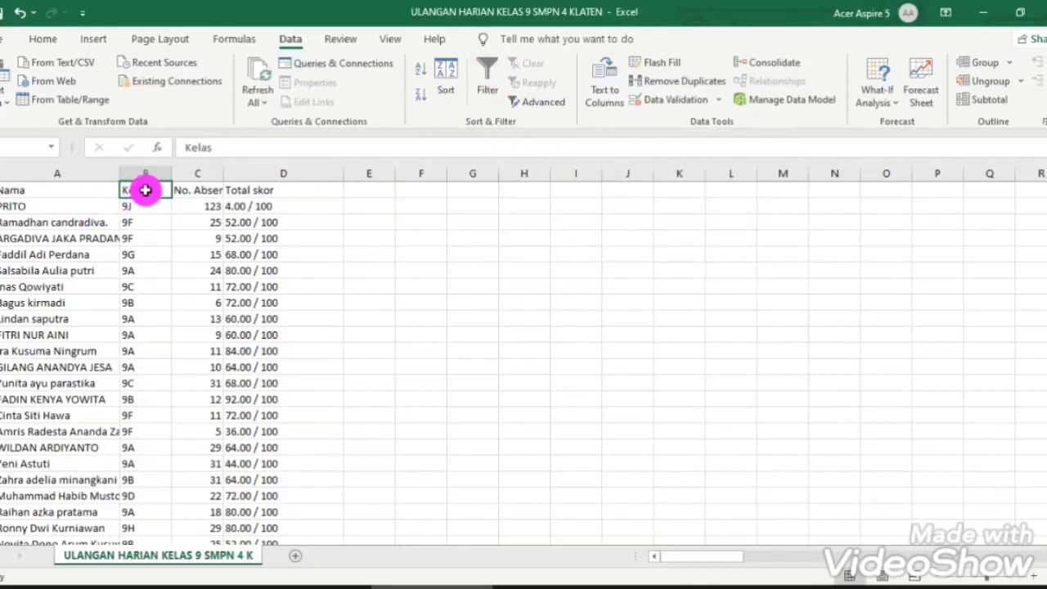
left_click(486, 82)
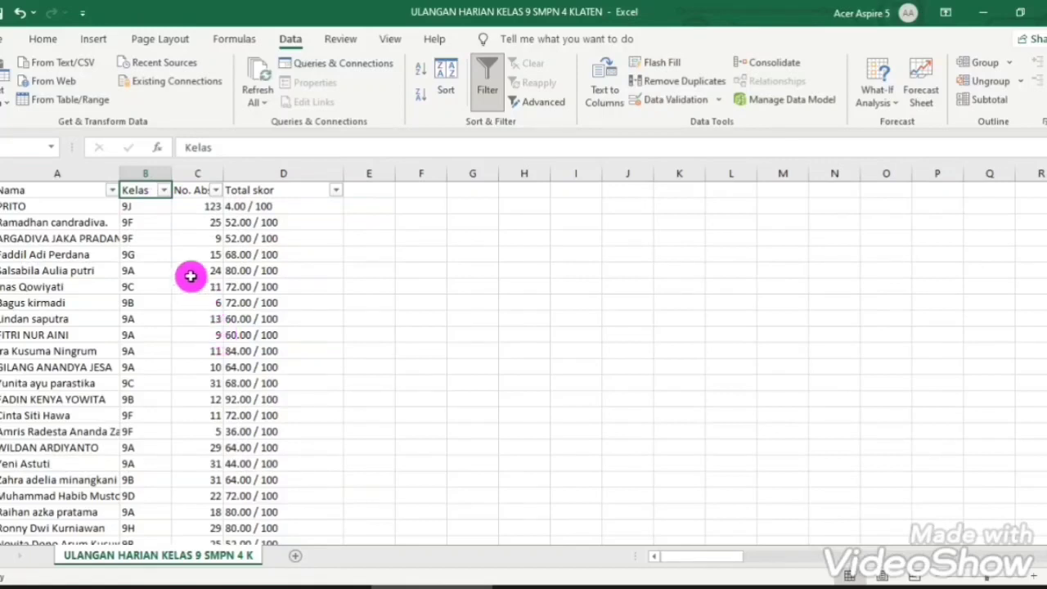
left_click(164, 189)
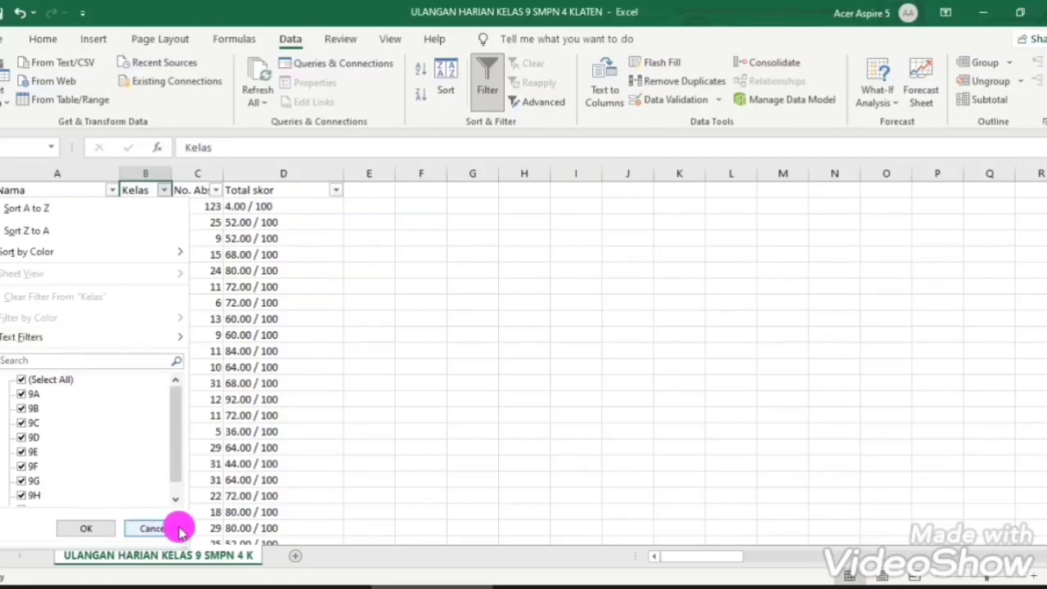
left_click(175, 499)
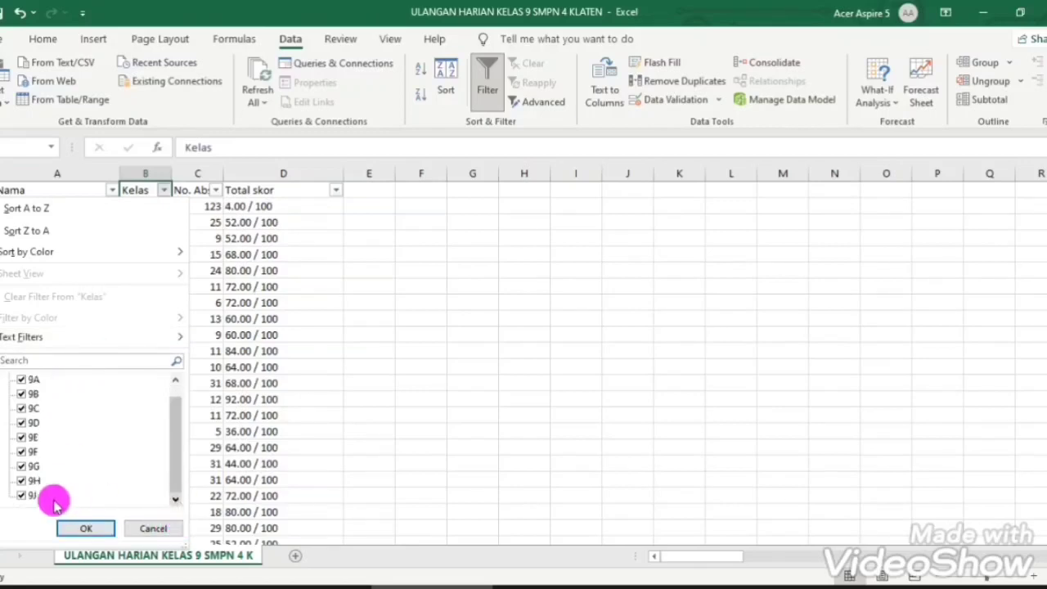
left_click(21, 394)
left_click(21, 409)
left_click(21, 424)
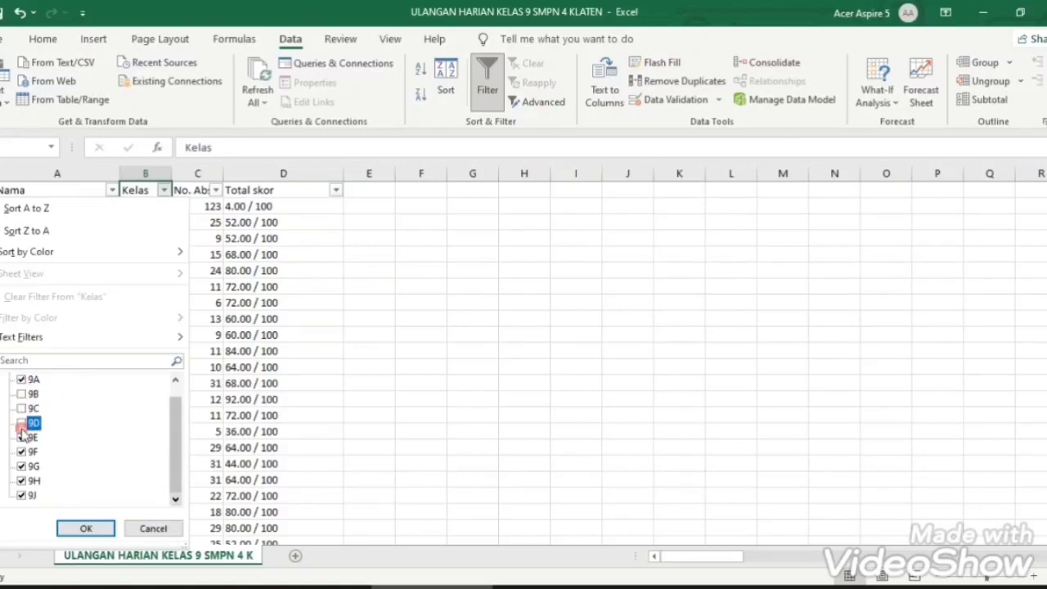
left_click(21, 452)
left_click(21, 481)
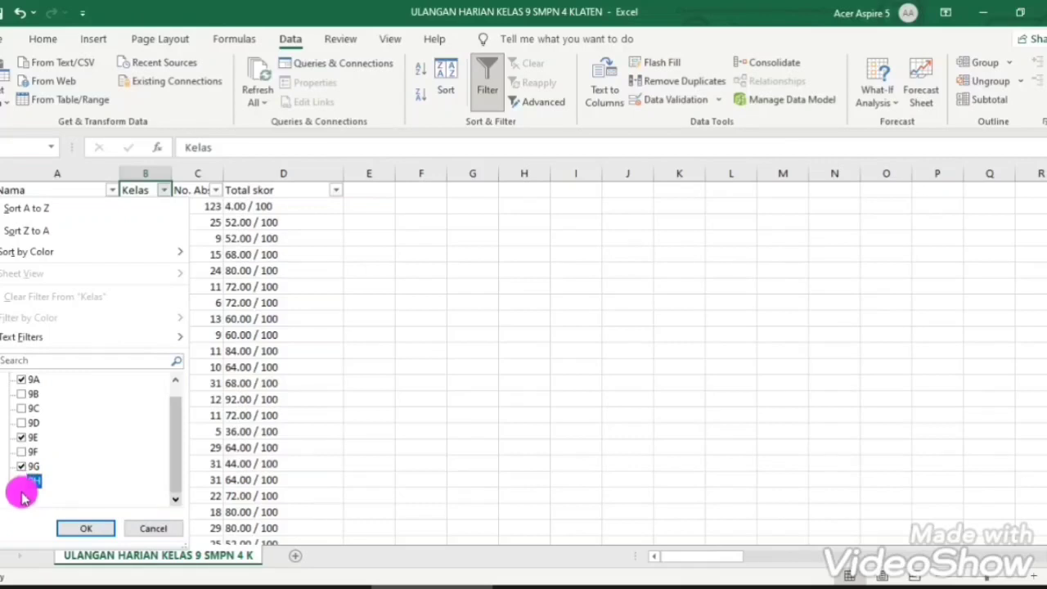
left_click(21, 466)
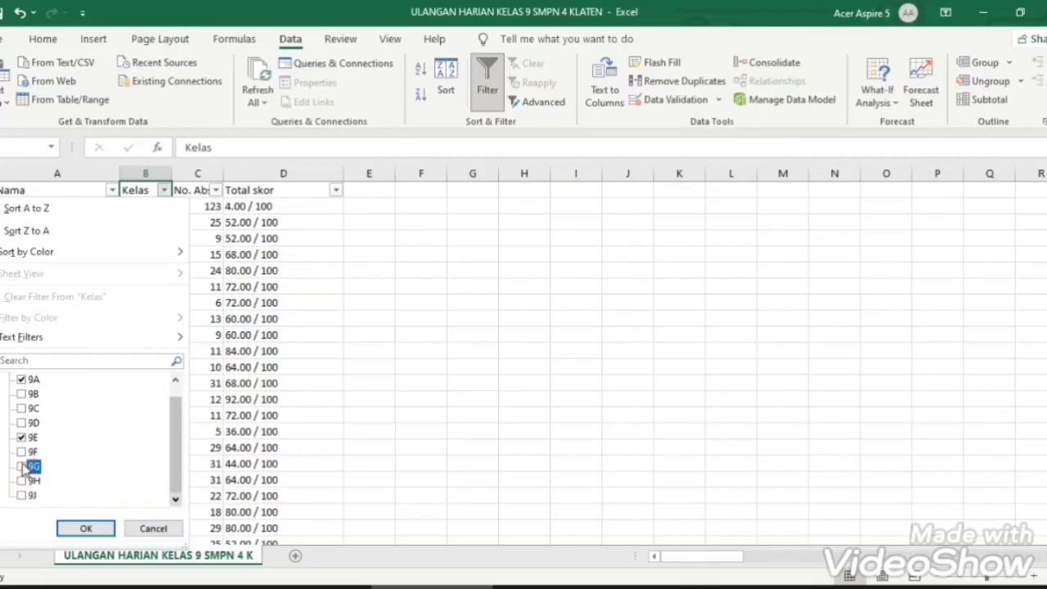
left_click(22, 438)
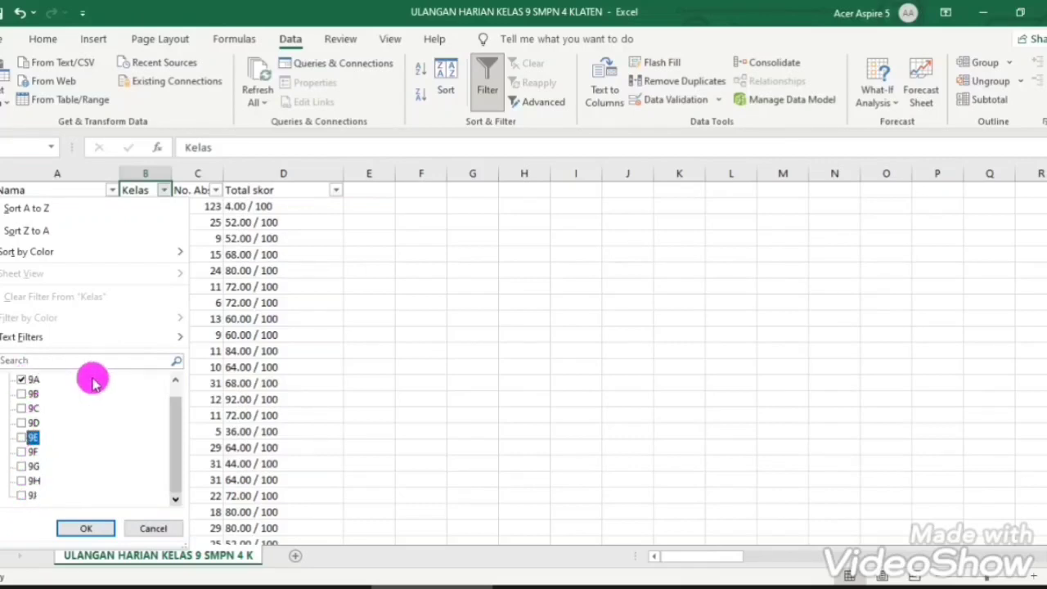
left_click(86, 528)
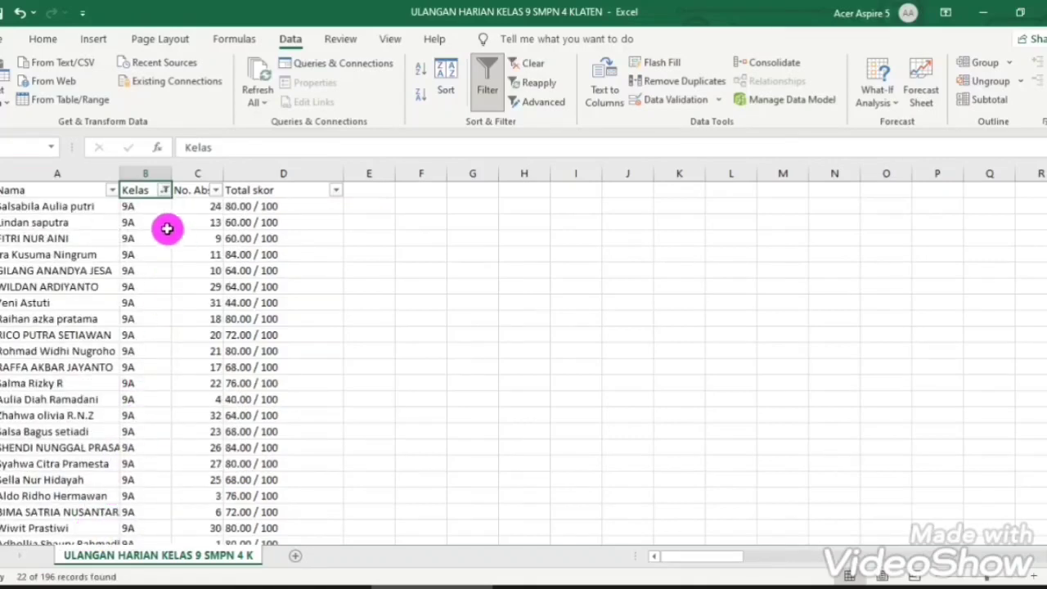
Sort the filtered 9A rows by No. Absen from smallest to largest
scroll(172, 360, "down", 2)
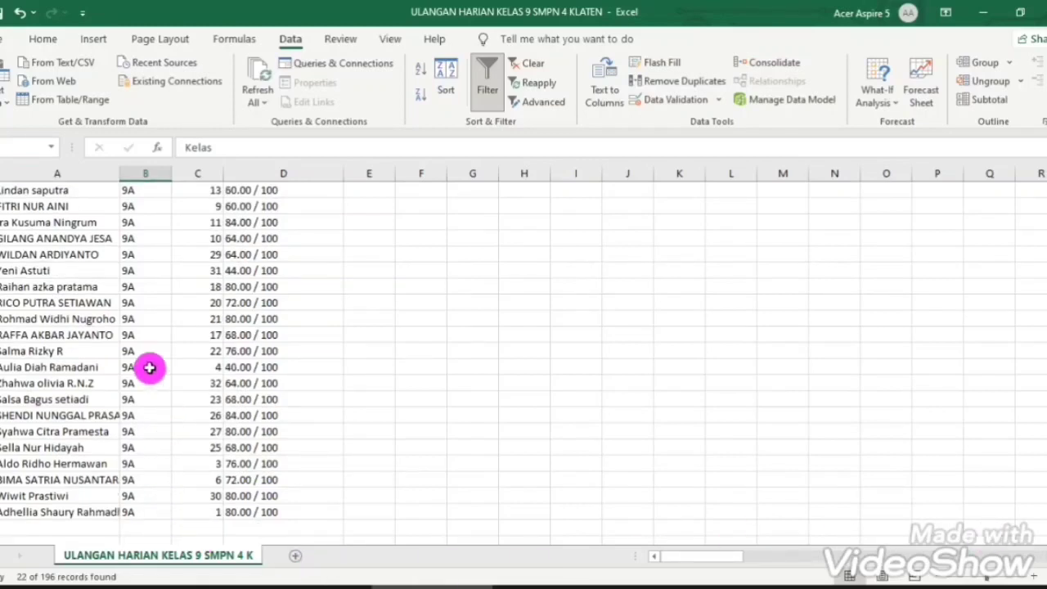
scroll(139, 356, "up", 2)
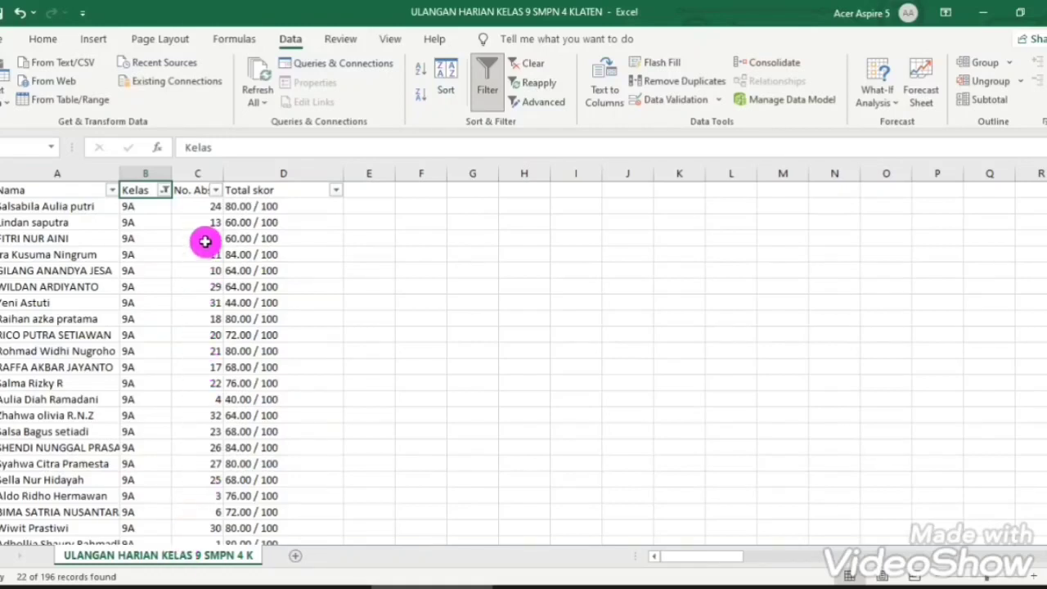
left_click(218, 195)
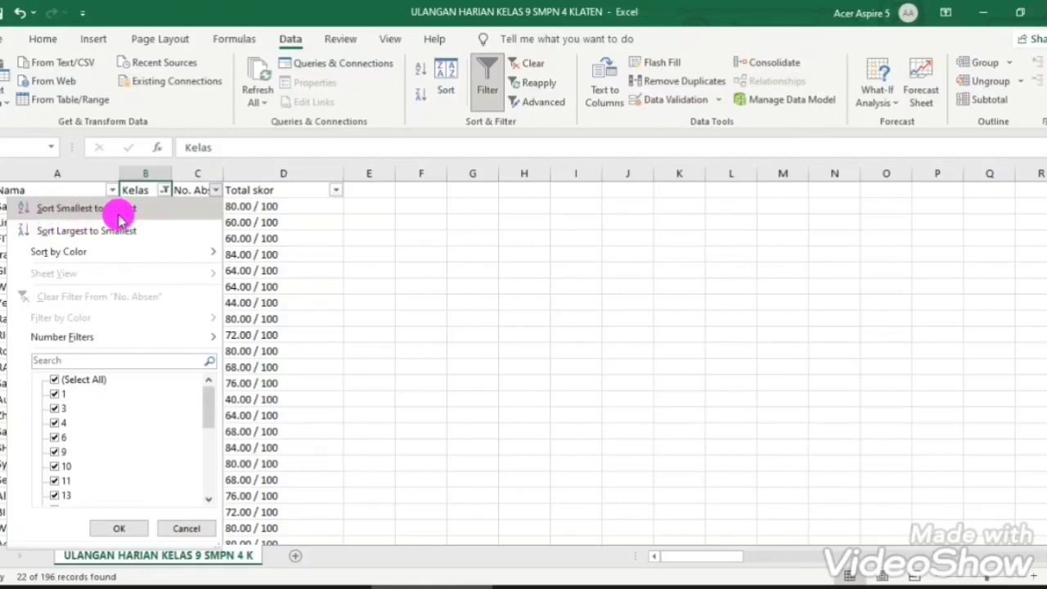
left_click(69, 209)
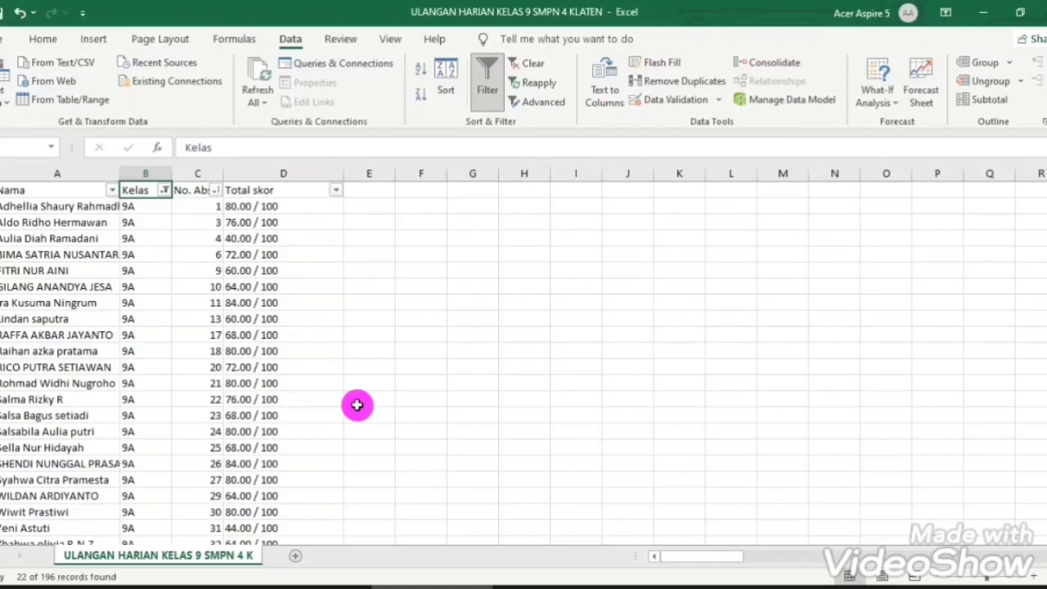
Copy the filtered 9A table from the Nama header through the last Total skor row
left_click(15, 190)
mouse_move(15, 191)
left_mouse_down()
mouse_move(311, 353)
mouse_move(263, 461)
mouse_move(263, 556)
mouse_move(280, 498)
left_mouse_up()
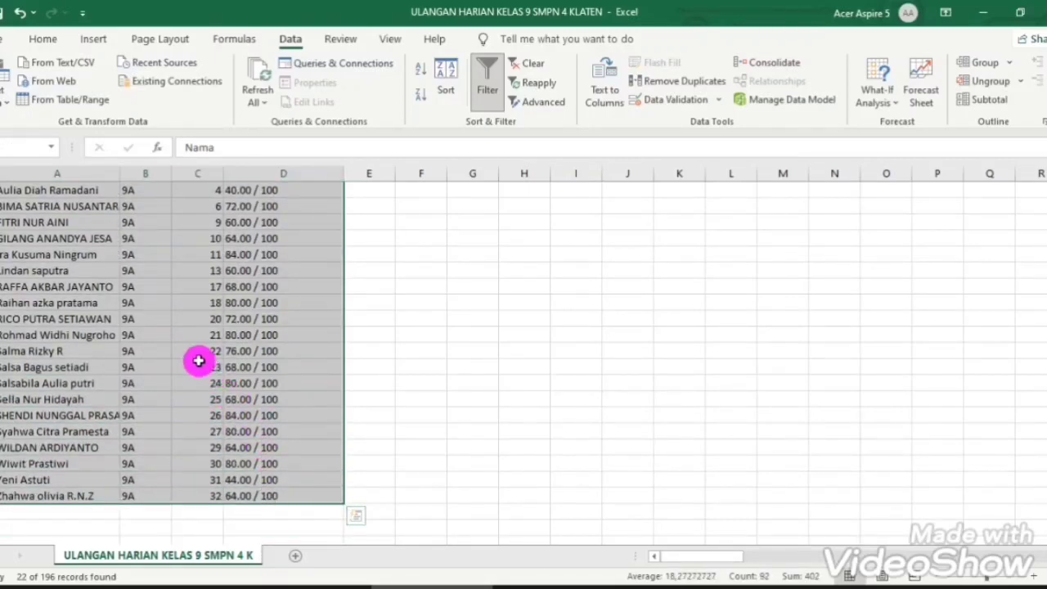
right_click(198, 361)
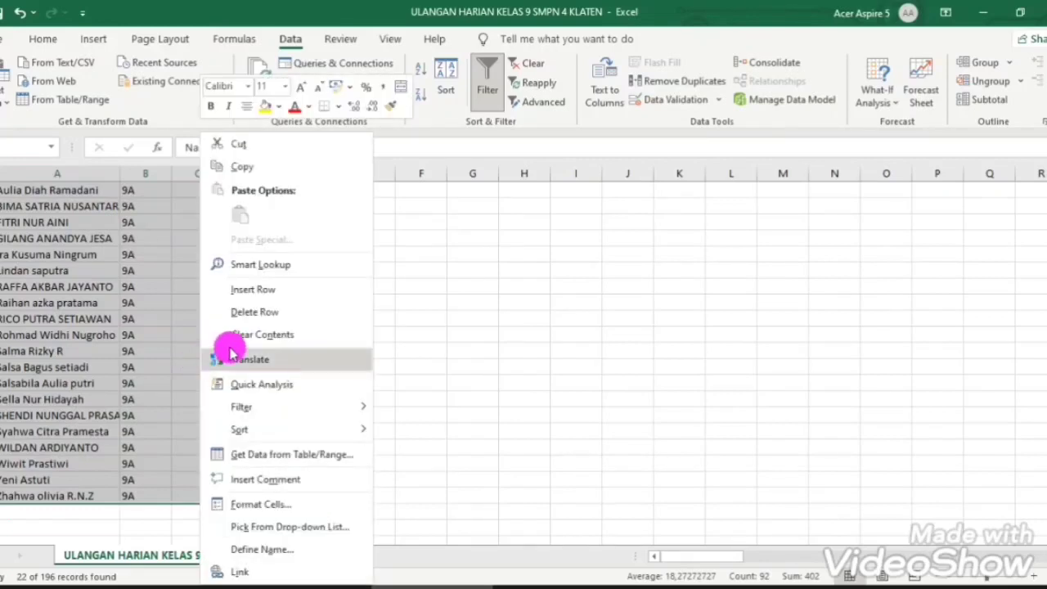
left_click(243, 168)
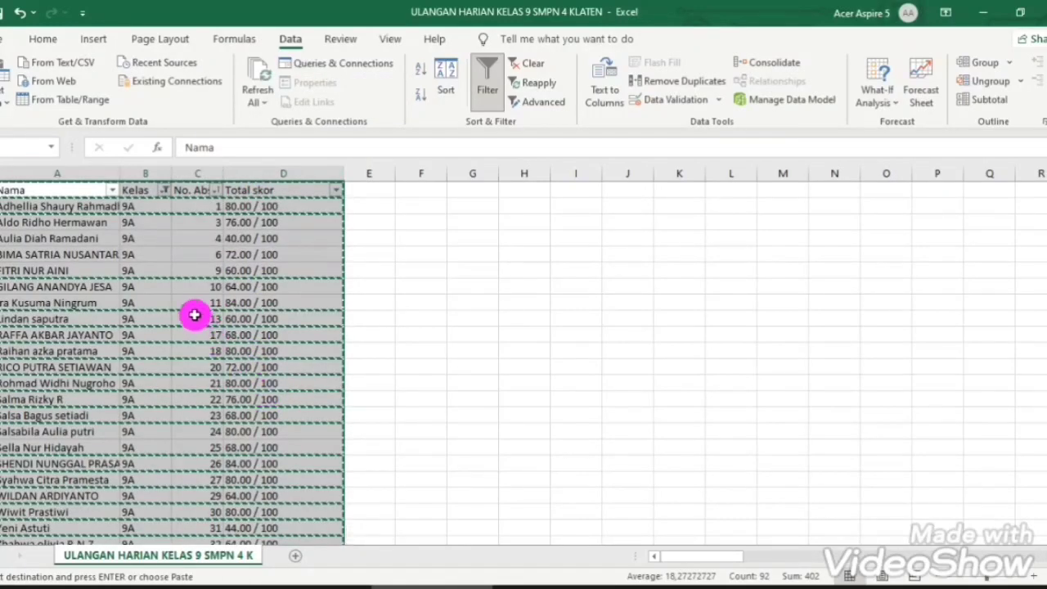
Create a new blank workbook for the copied class data
left_click(3, 41)
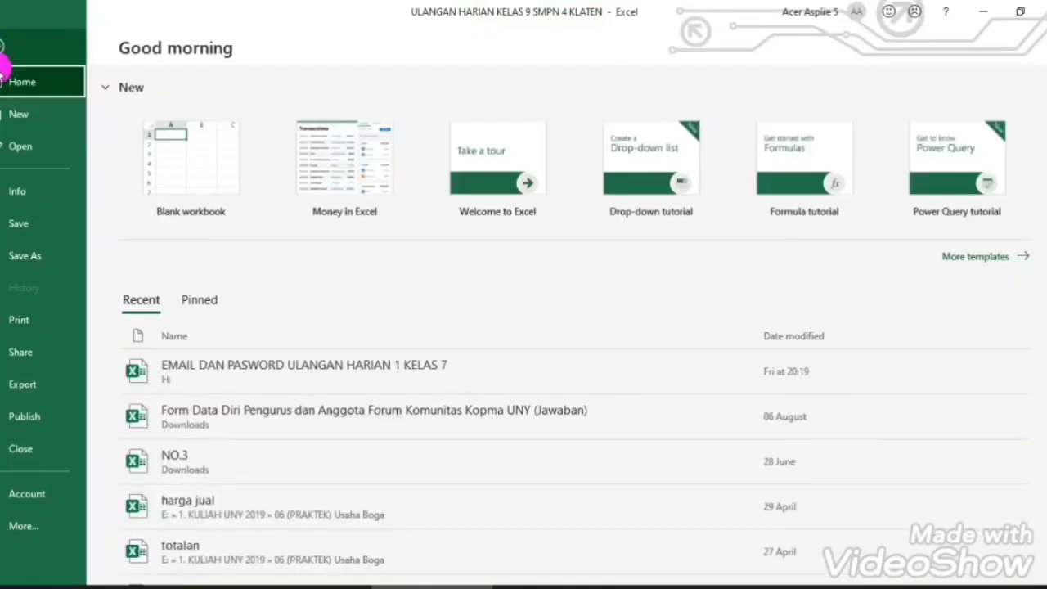
left_click(20, 120)
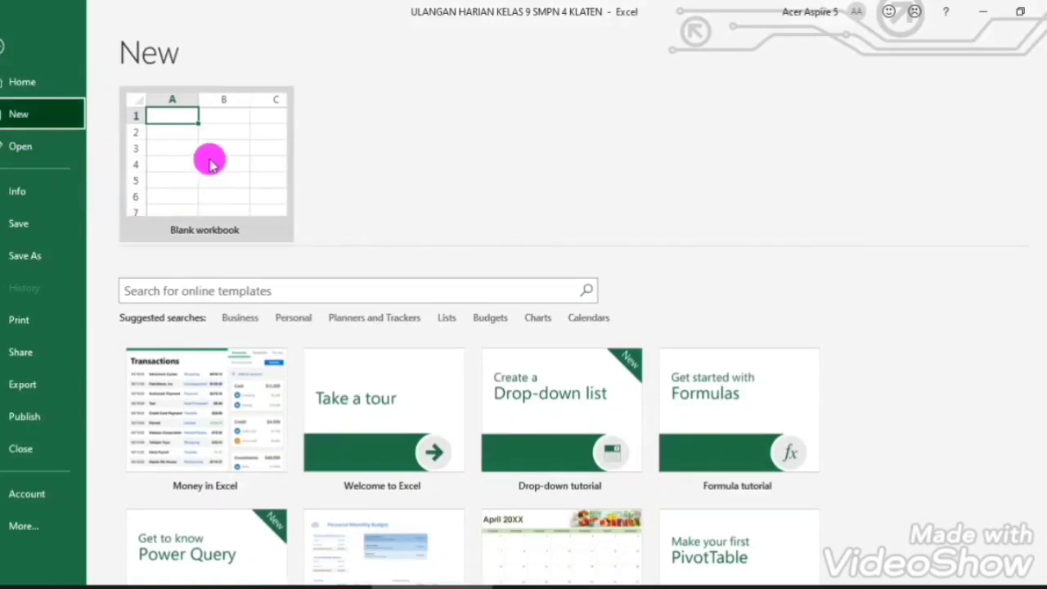
left_click(222, 171)
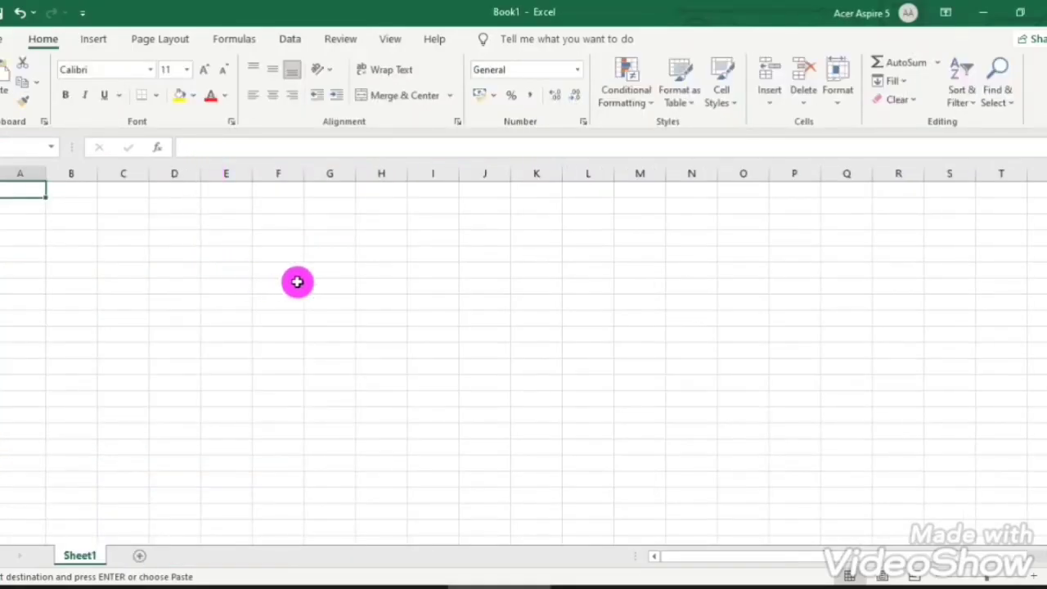
Paste the copied 9A table into the blank sheet starting at cell A3 as values only
left_click(21, 223)
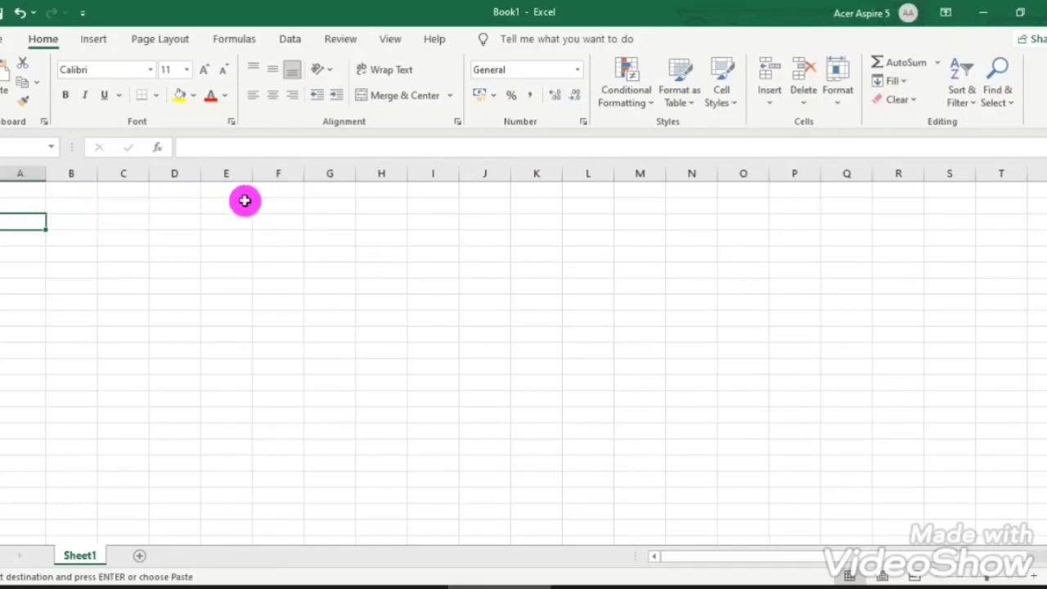
right_click(17, 223)
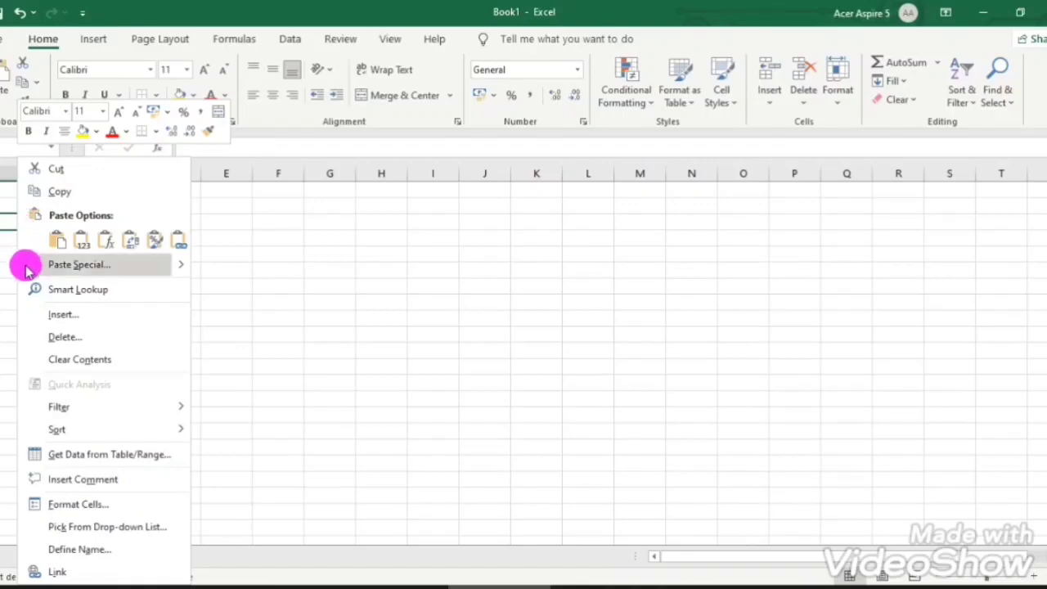
left_click(73, 264)
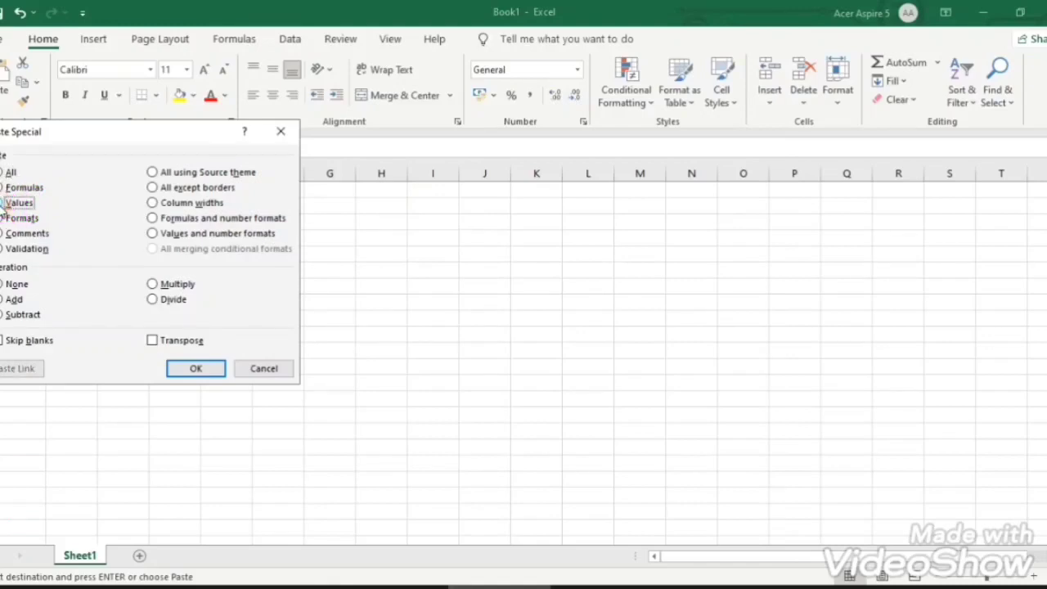
left_click(196, 368)
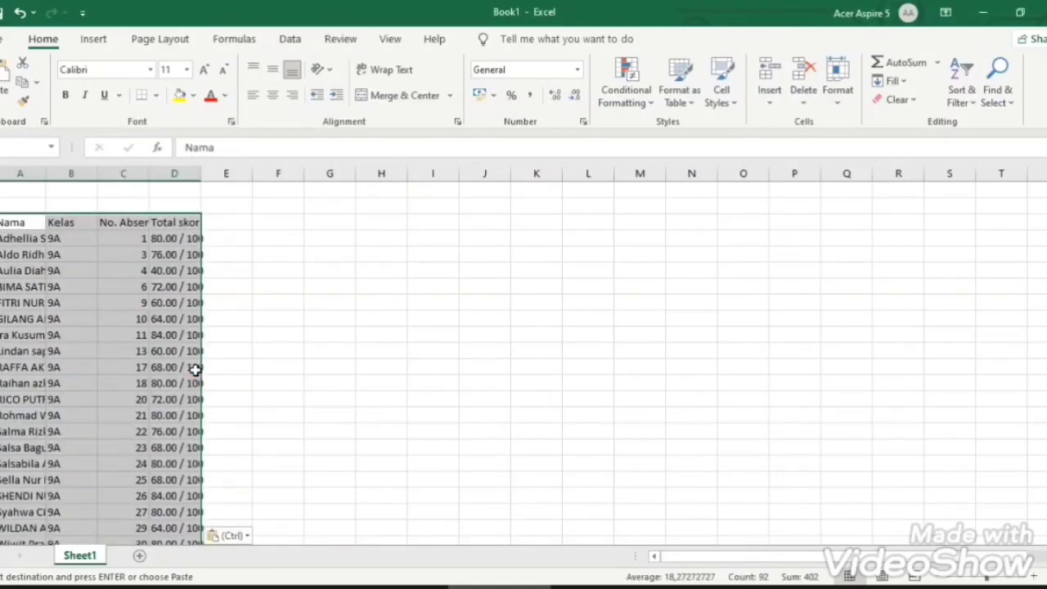
left_click(410, 382)
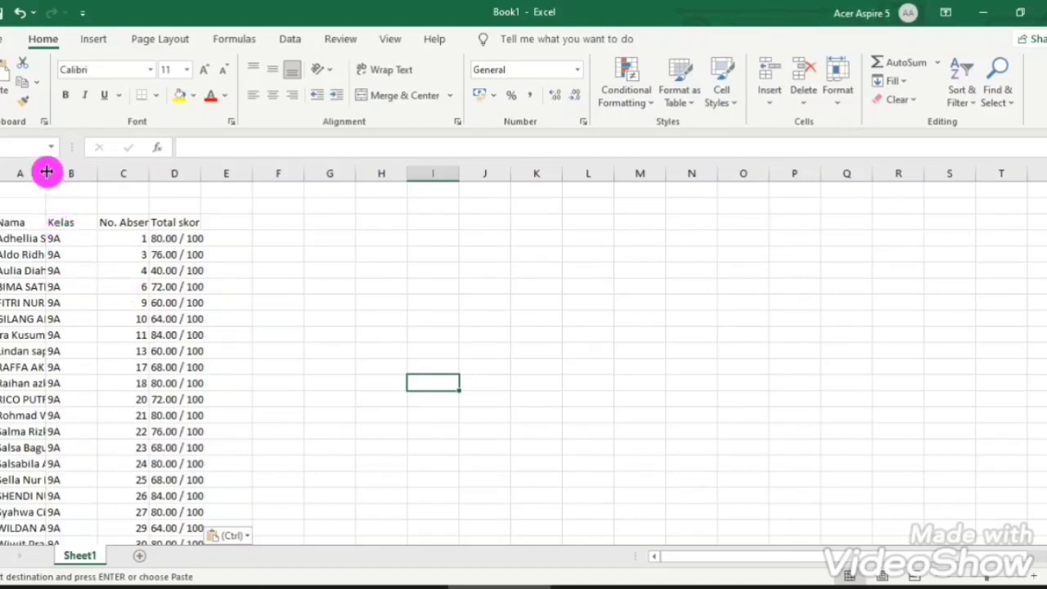
Widen the Nama, Total skor and No. Absen columns so their contents fit
left_click_drag(47, 172, 162, 172)
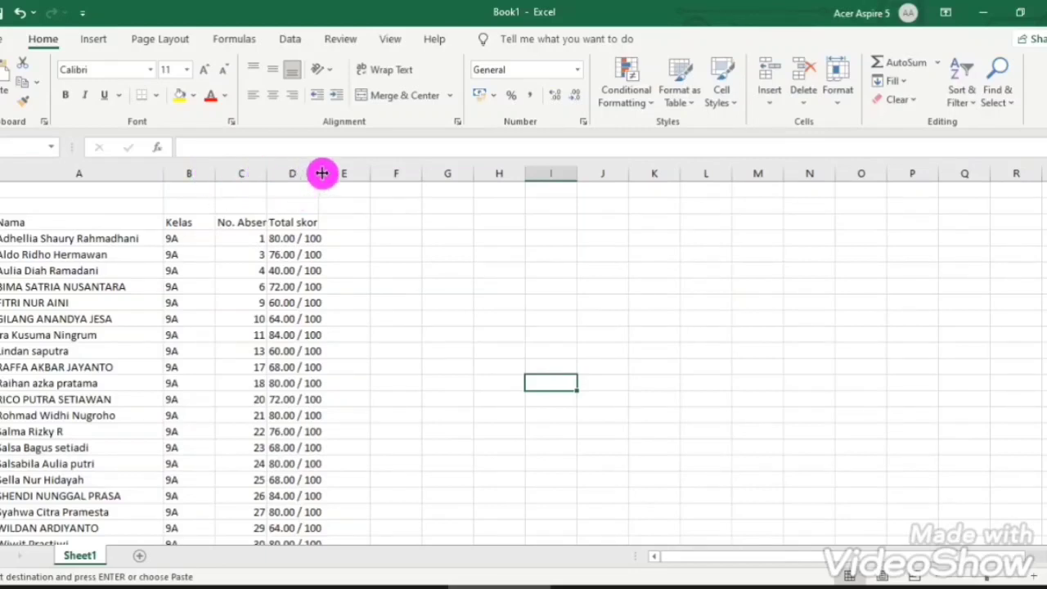
left_click_drag(318, 173, 351, 172)
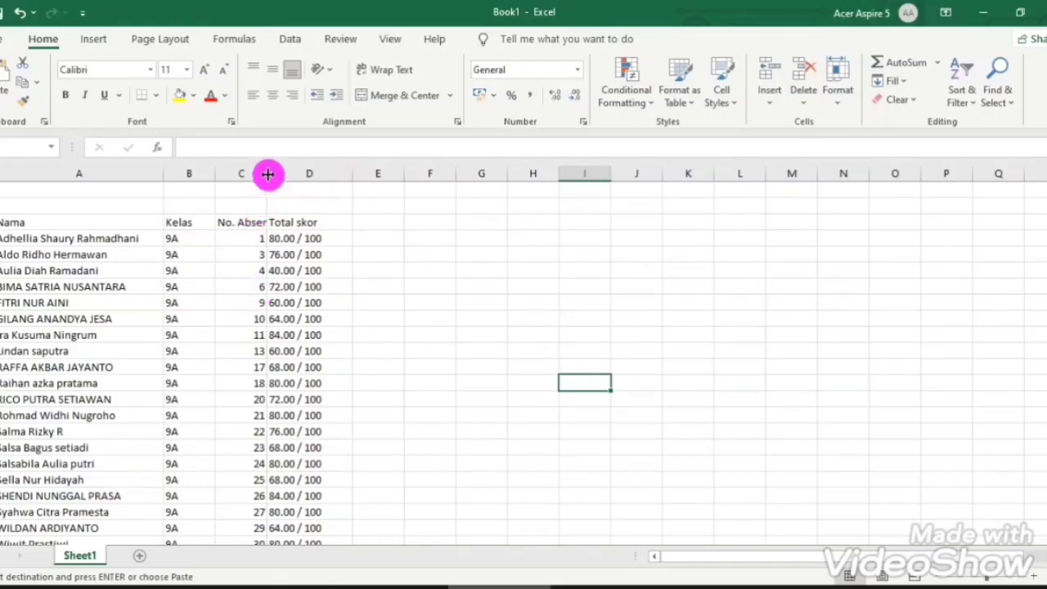
left_click_drag(268, 171, 286, 171)
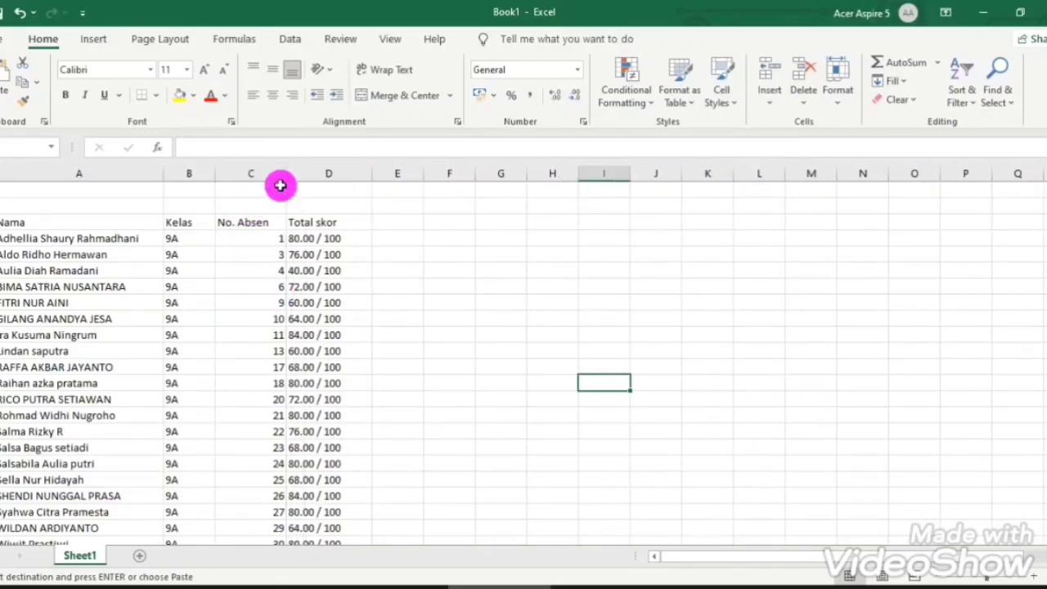
Apply All Borders to the whole pasted table, from the Nama header through the last Total skor row
left_click_drag(24, 220, 344, 479)
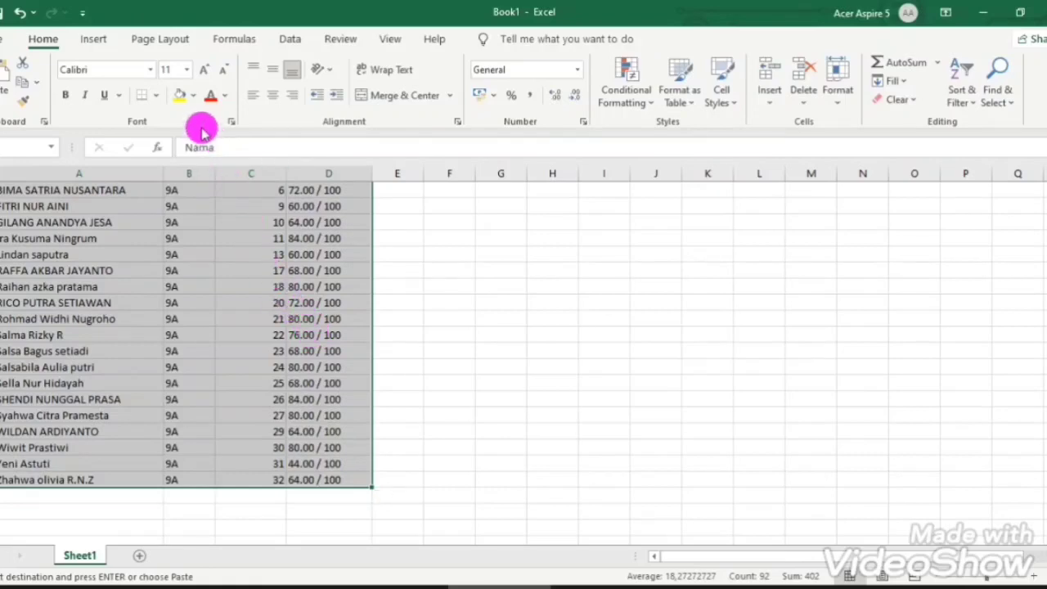
left_click(156, 95)
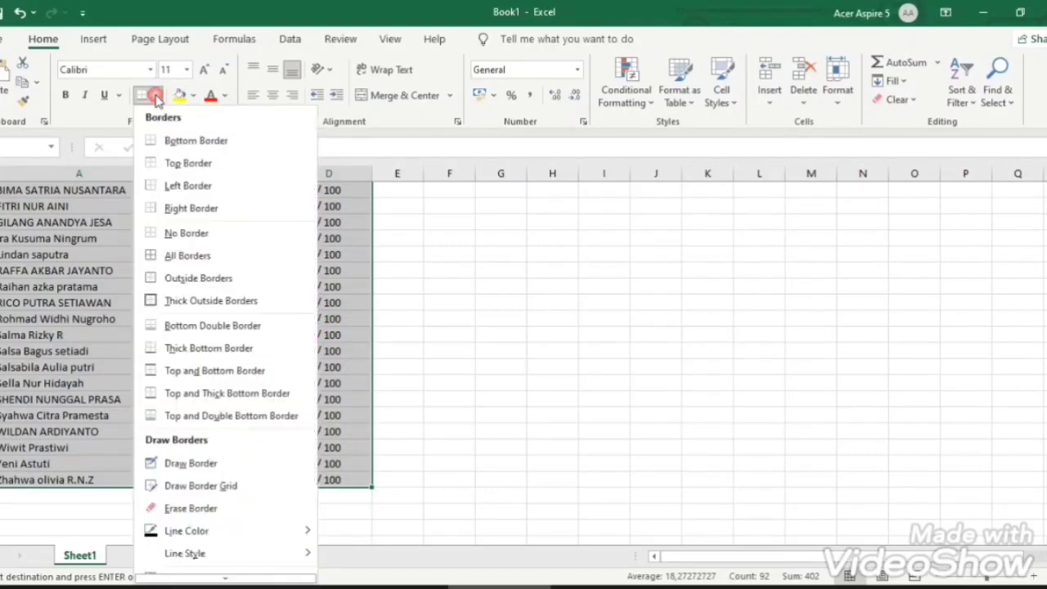
left_click(158, 259)
scroll(156, 257, "up", 2)
left_click(501, 350)
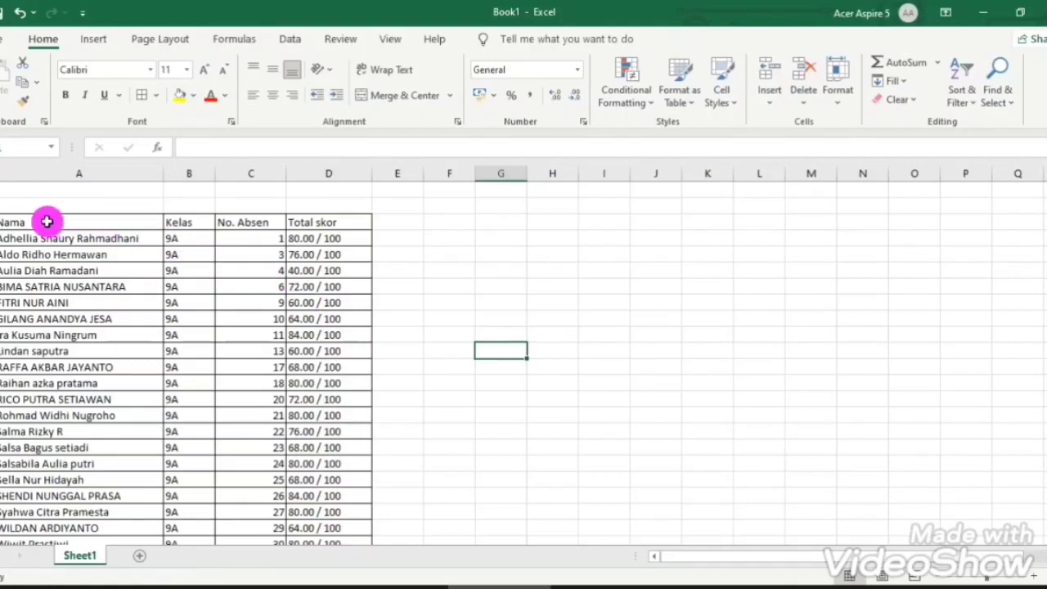
Center and bold the header row from Nama to Total skor
left_click_drag(39, 223, 293, 222)
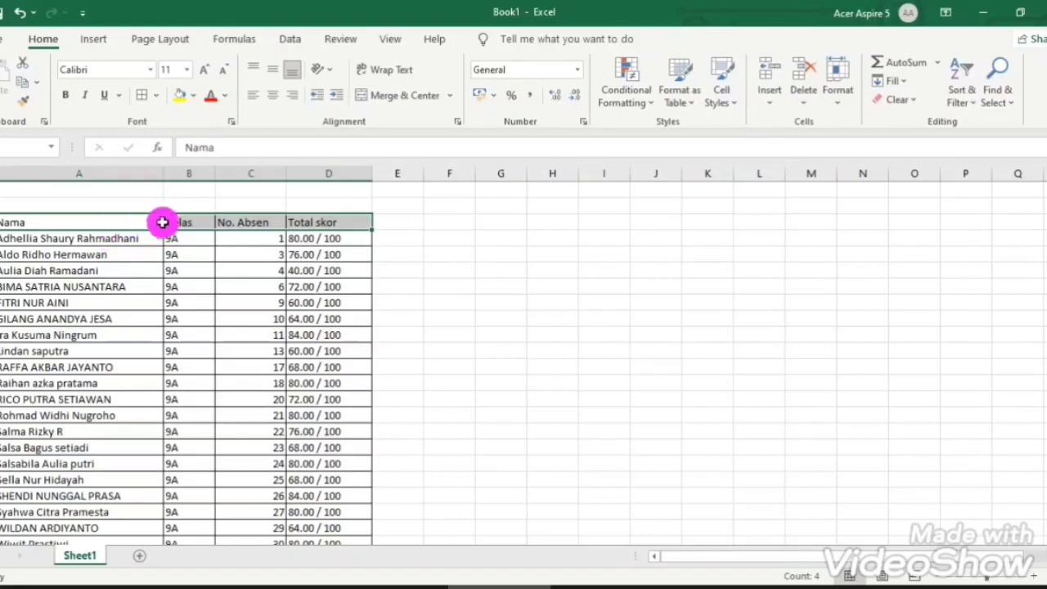
left_click(273, 100)
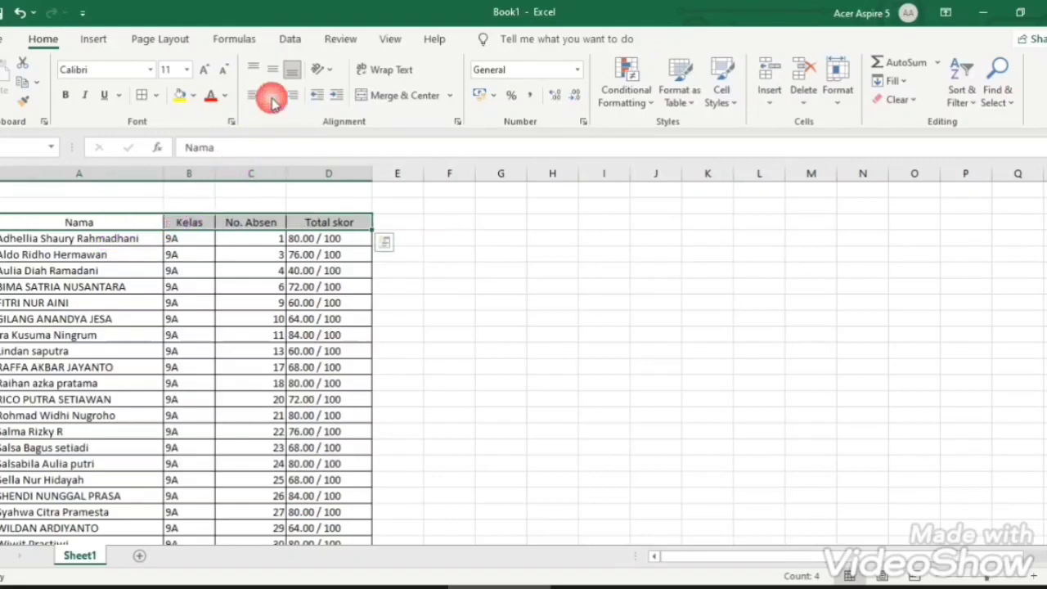
left_click(69, 98)
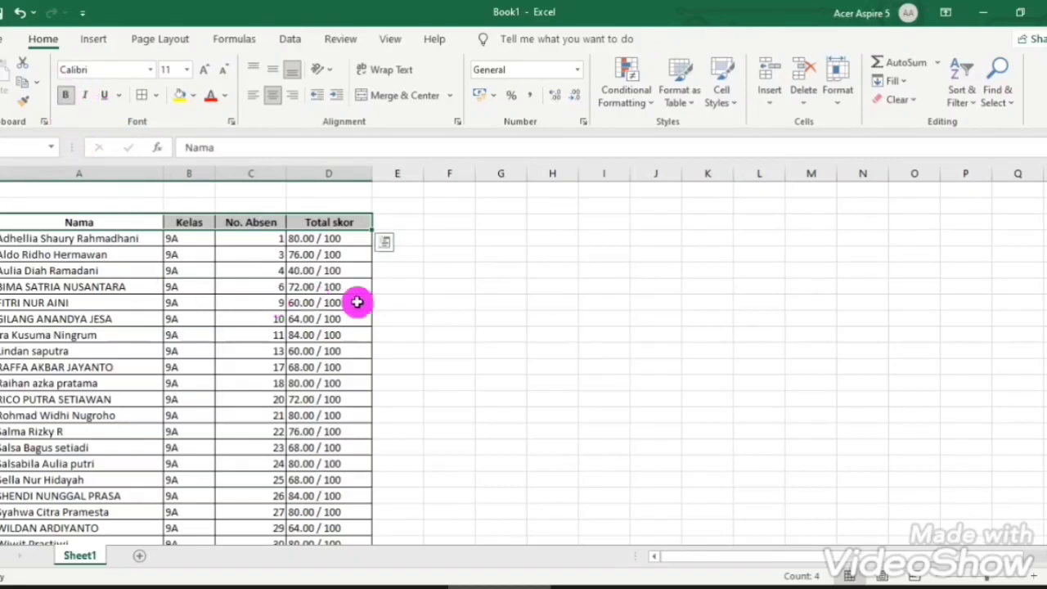
left_click(432, 301)
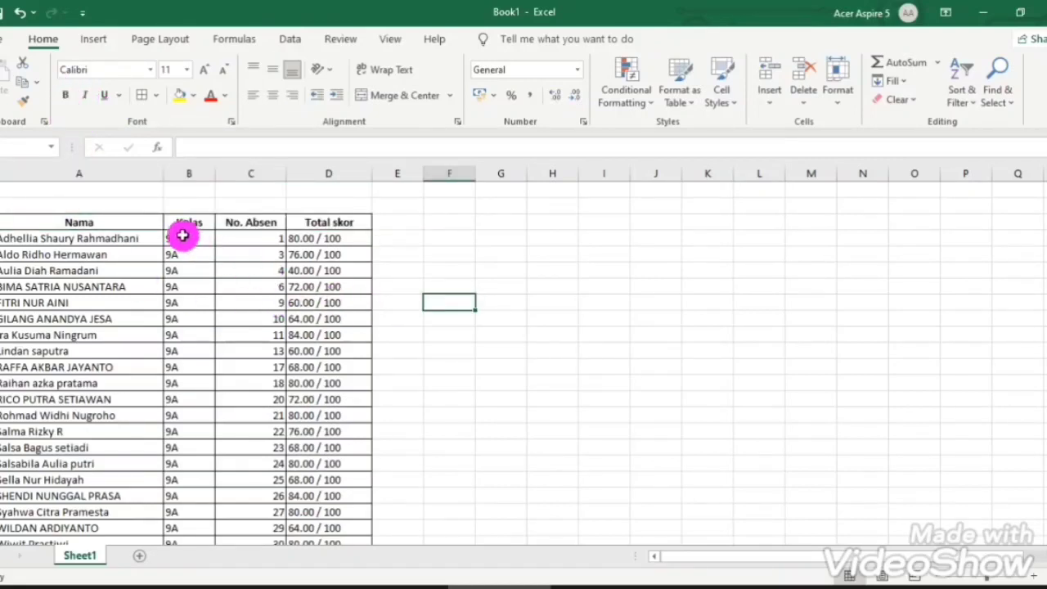
Center the values in the Kelas and No. Absen columns
left_click_drag(186, 238, 207, 514)
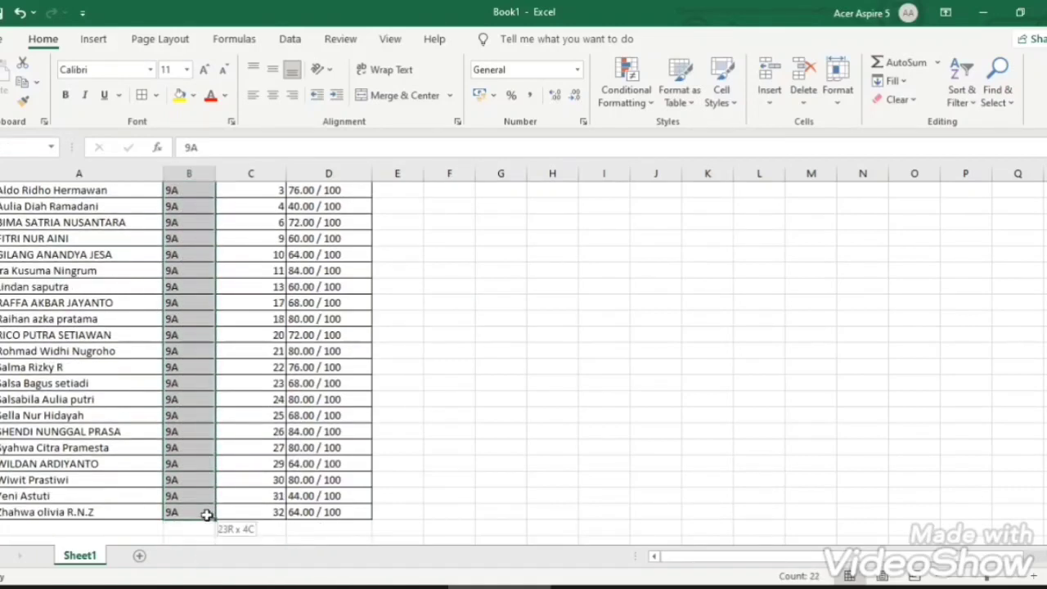
left_click(272, 95)
left_click_drag(263, 235, 279, 512)
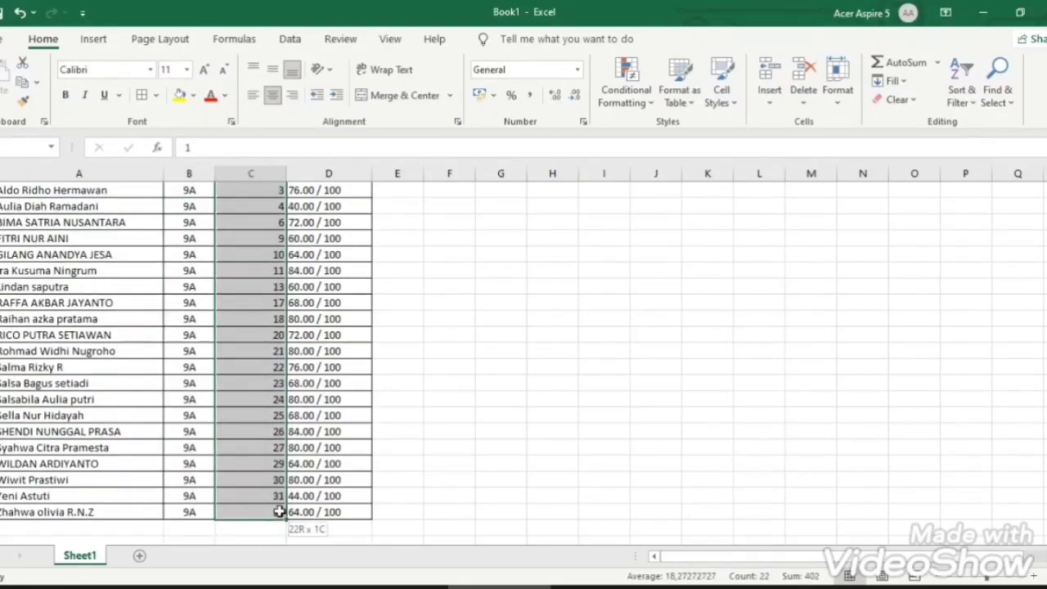
left_click(273, 95)
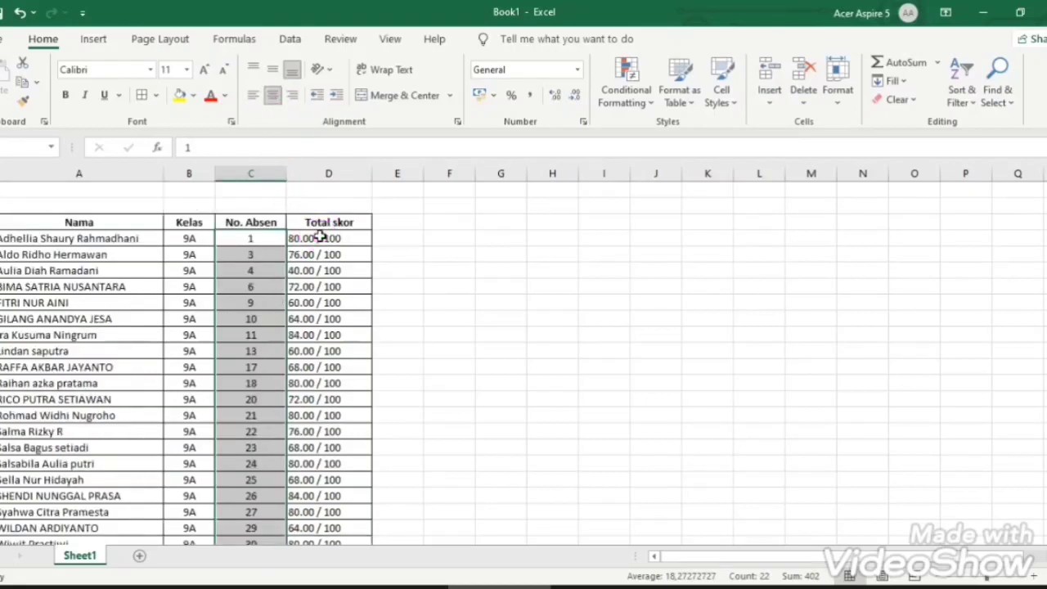
Right-align all the score values below the Total skor header
left_click_drag(319, 237, 331, 514)
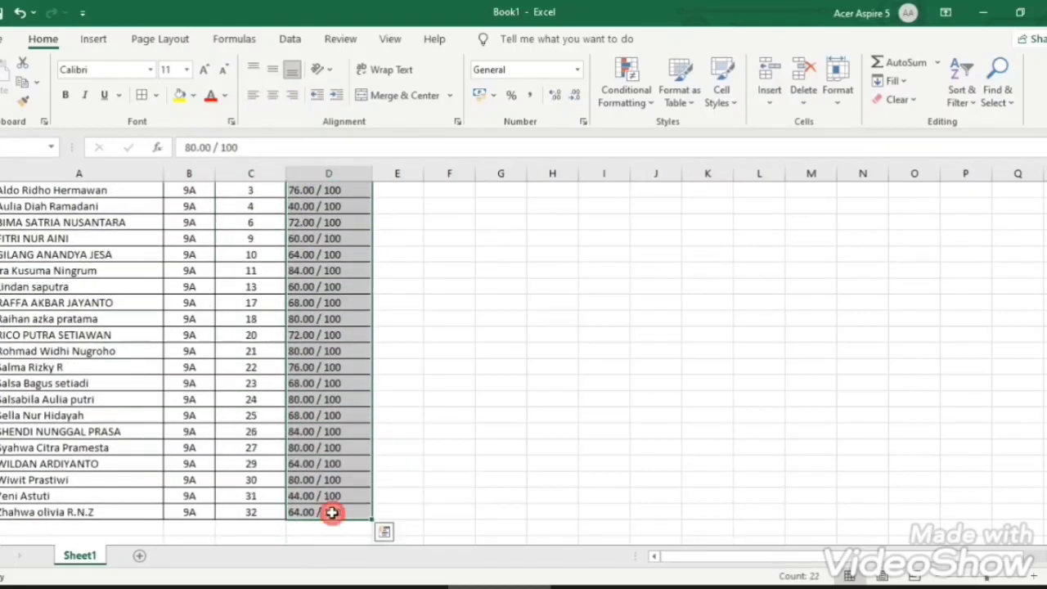
left_click(293, 96)
scroll(295, 130, "up", 2)
left_click(461, 341)
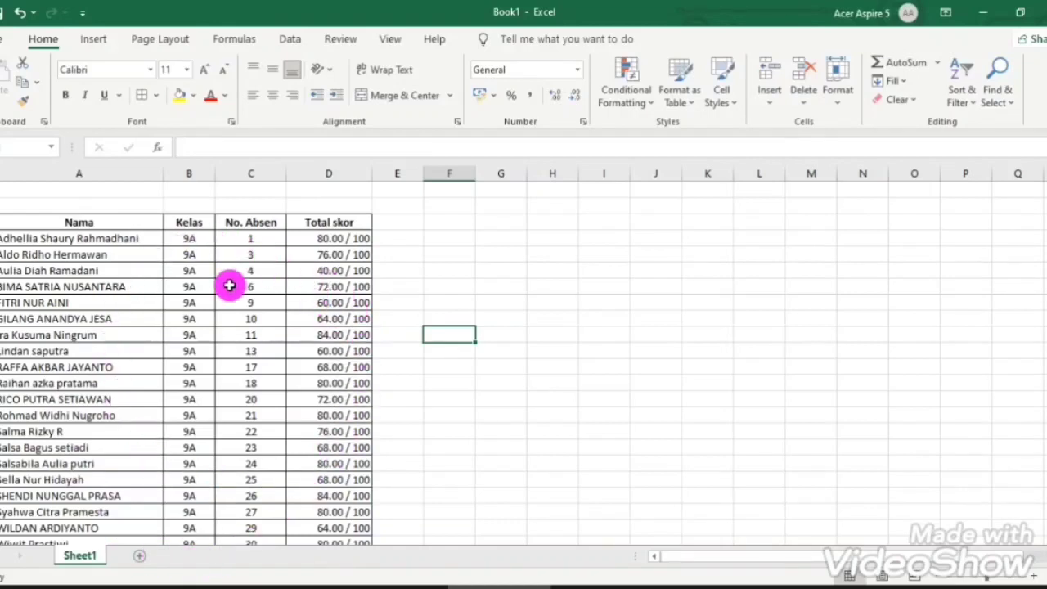
Merge and center cells A1 to D1 above the table and enter the title "HASIL ULANGAN HARIAN KELAS 9A"
left_click(49, 192)
left_click_drag(64, 192, 343, 191)
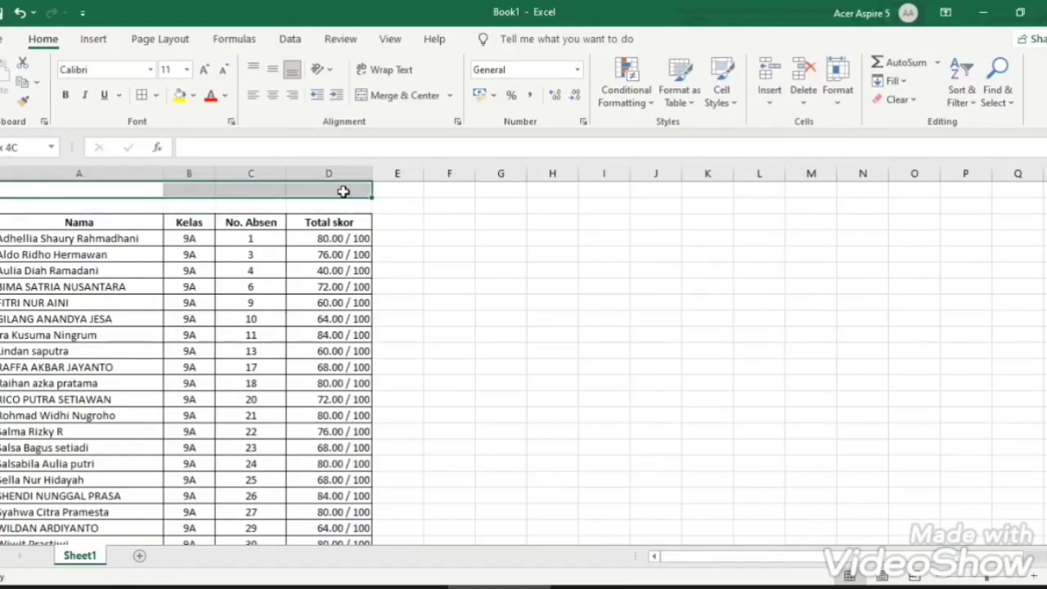
left_click(407, 96)
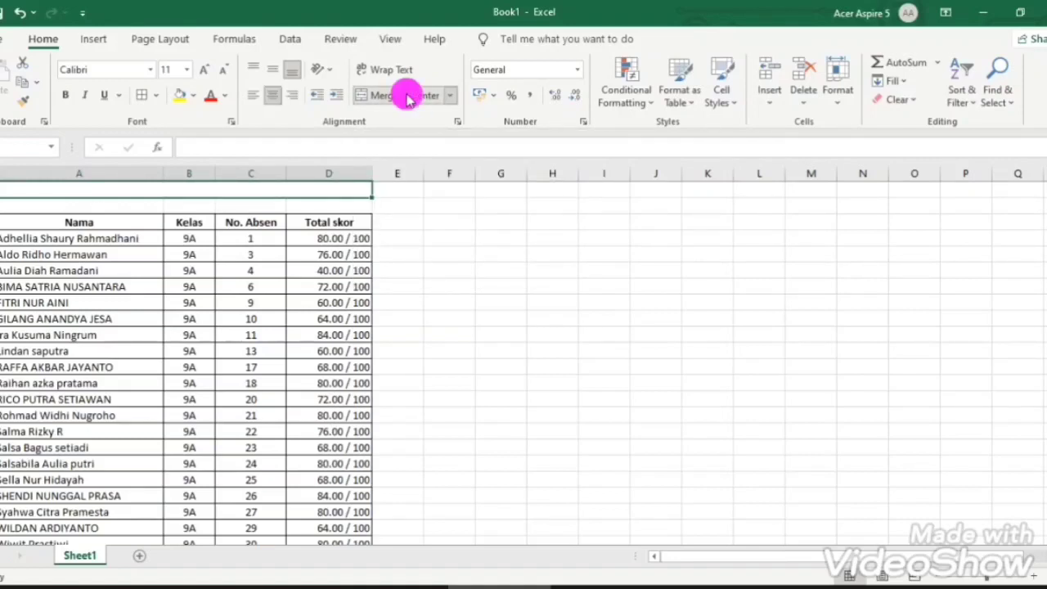
type("HASIL ULANGAN HA")
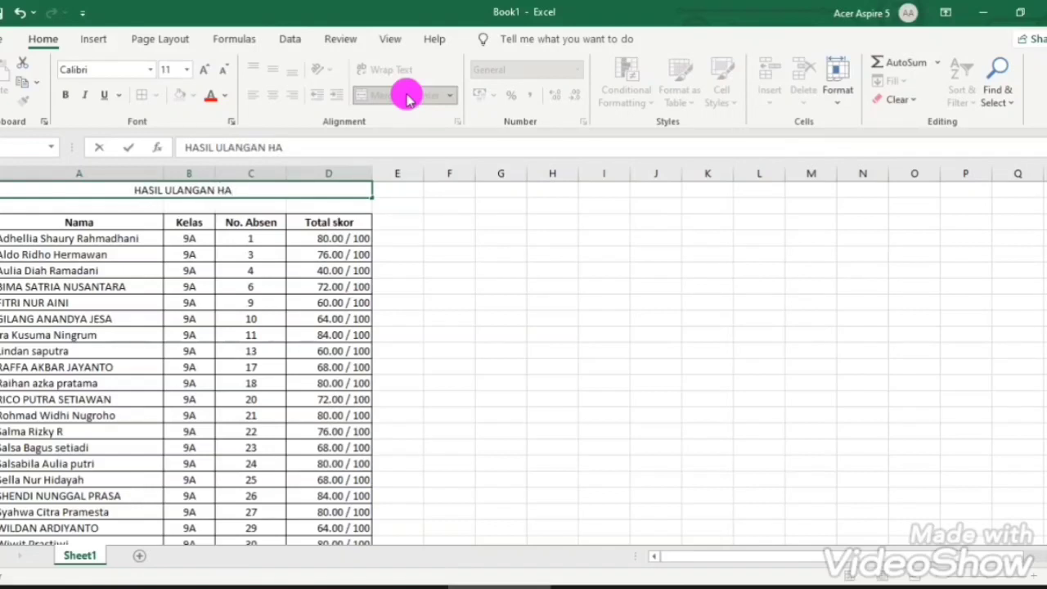
type("RIAN")
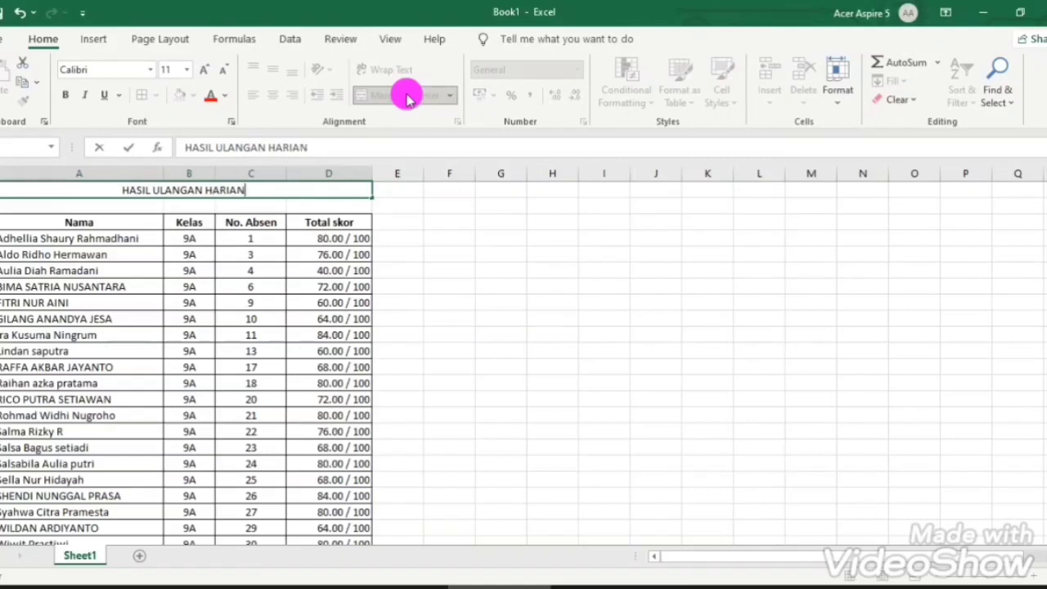
type(" K")
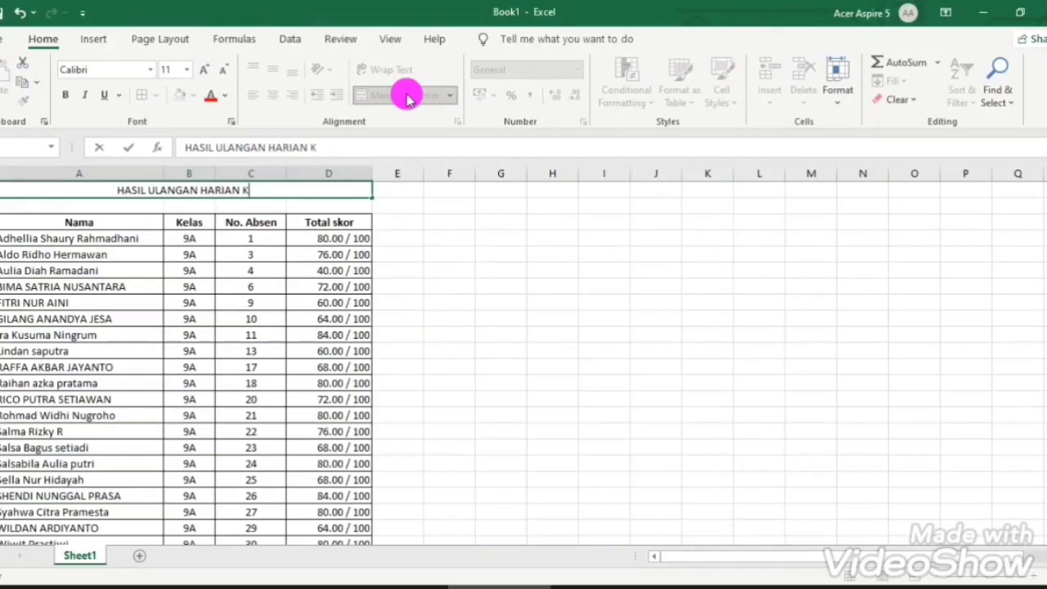
type("ELAS")
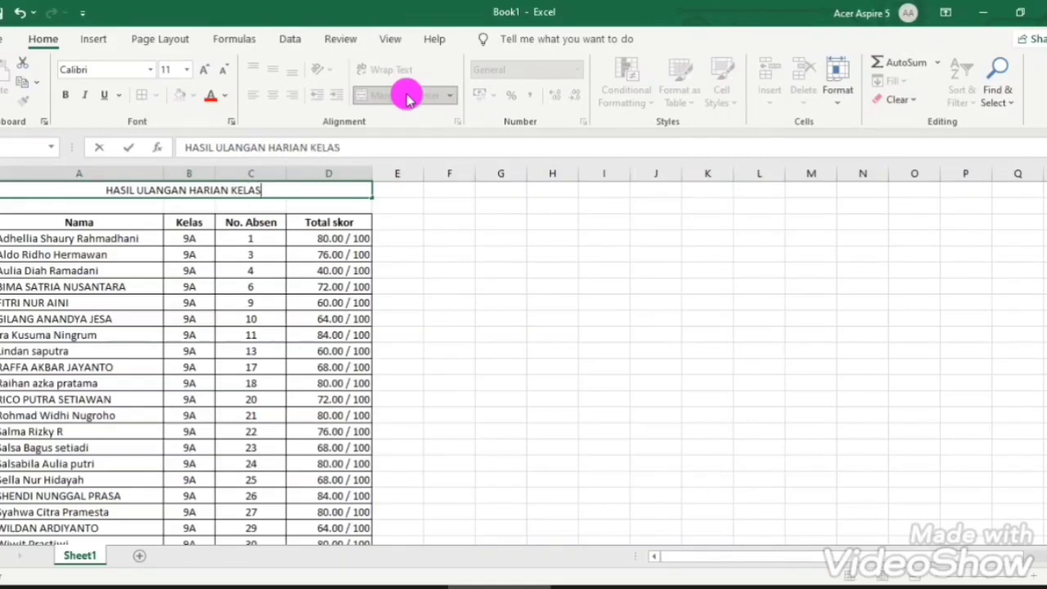
type(" 9A")
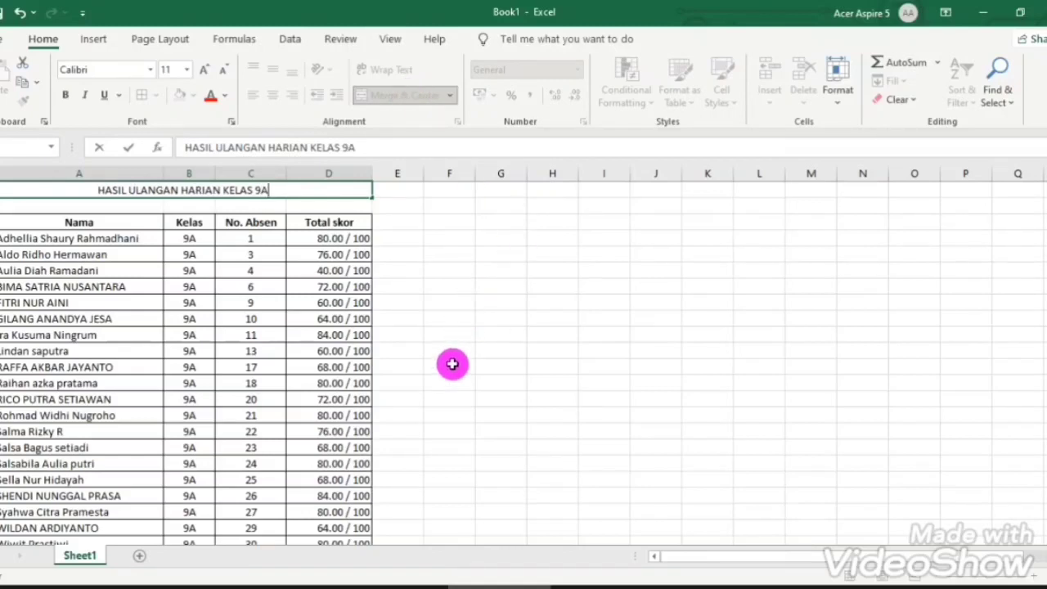
Commit the title in the merged cell and make it bold
left_click(81, 96)
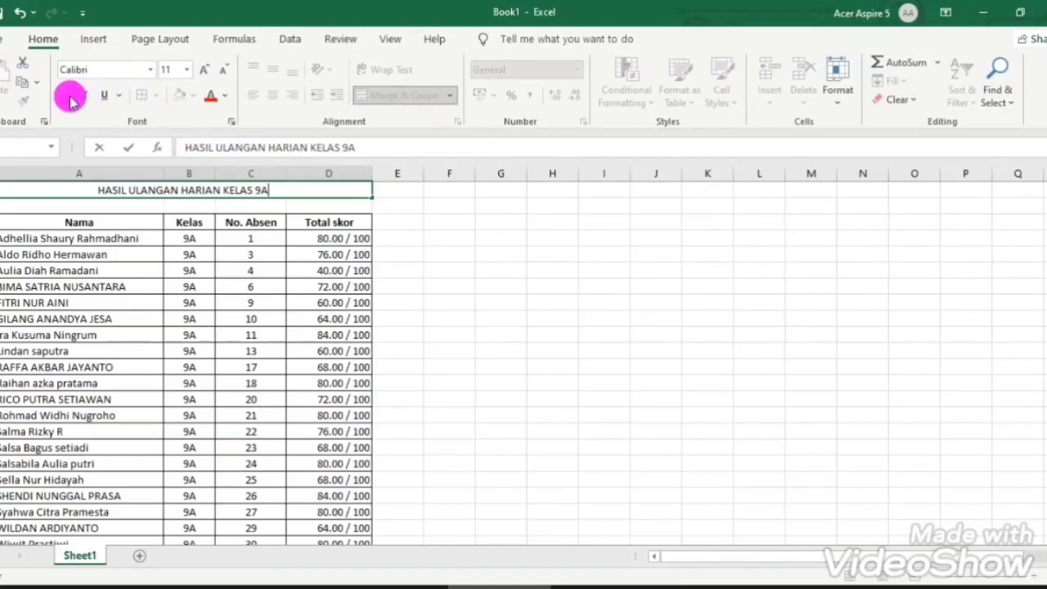
left_click(569, 307)
left_click(264, 192)
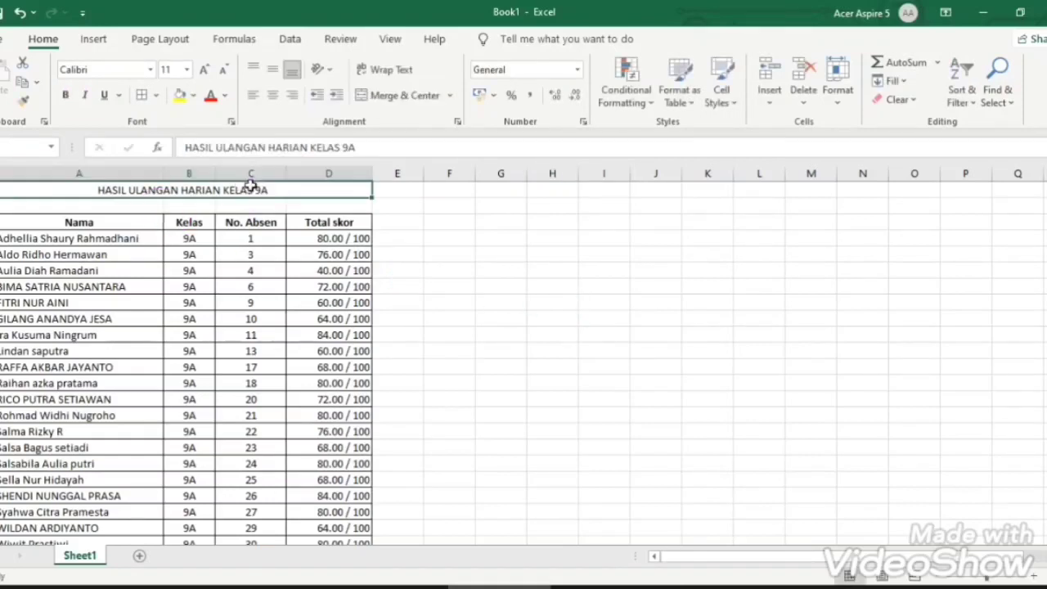
left_click(68, 96)
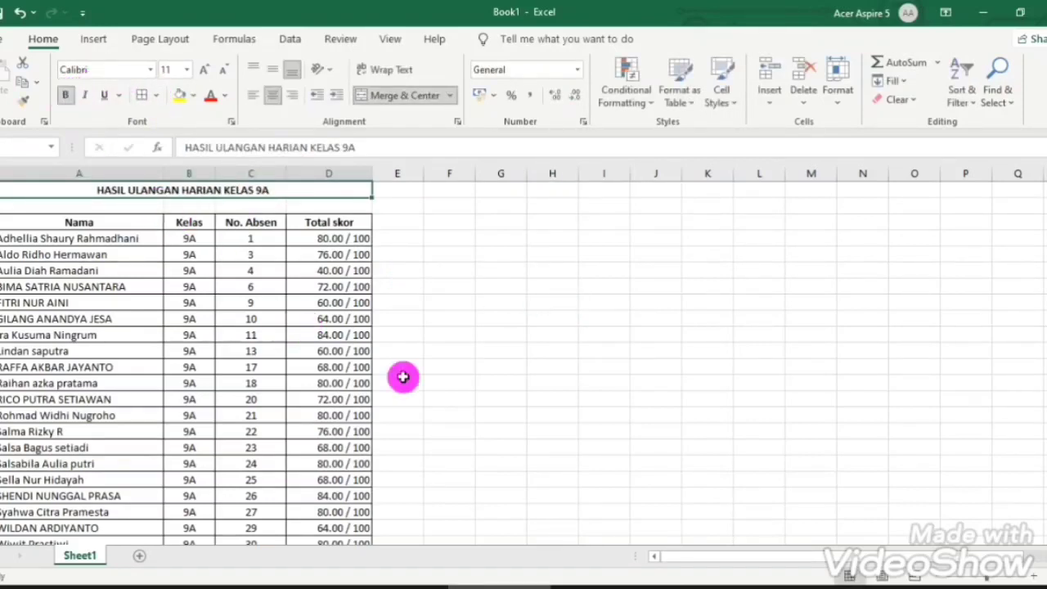
left_click(482, 389)
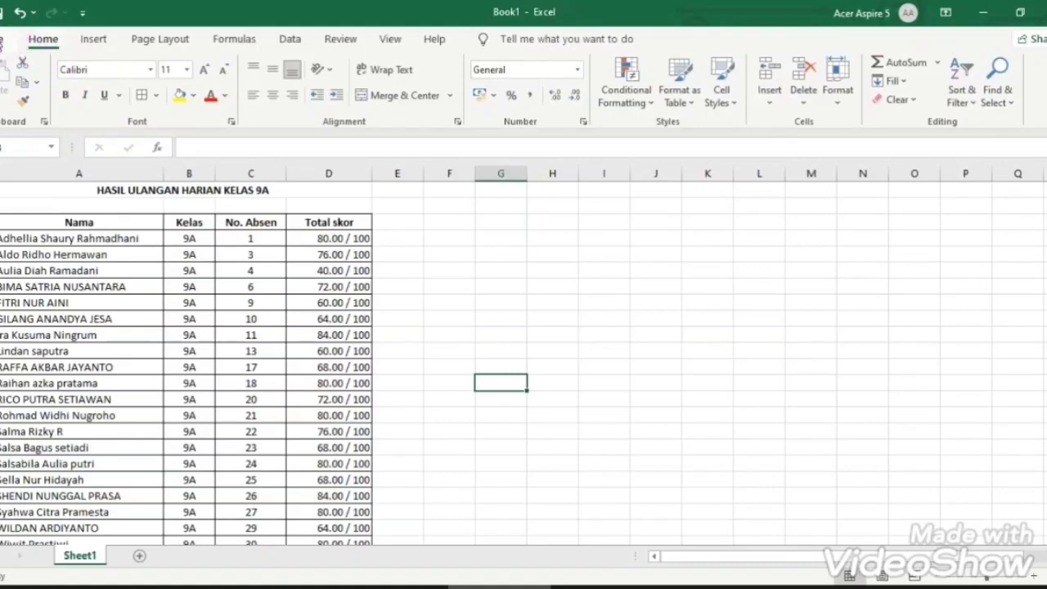
Open the Save As dialog for the new workbook with the Desktop folder as the starting location
left_click(3, 39)
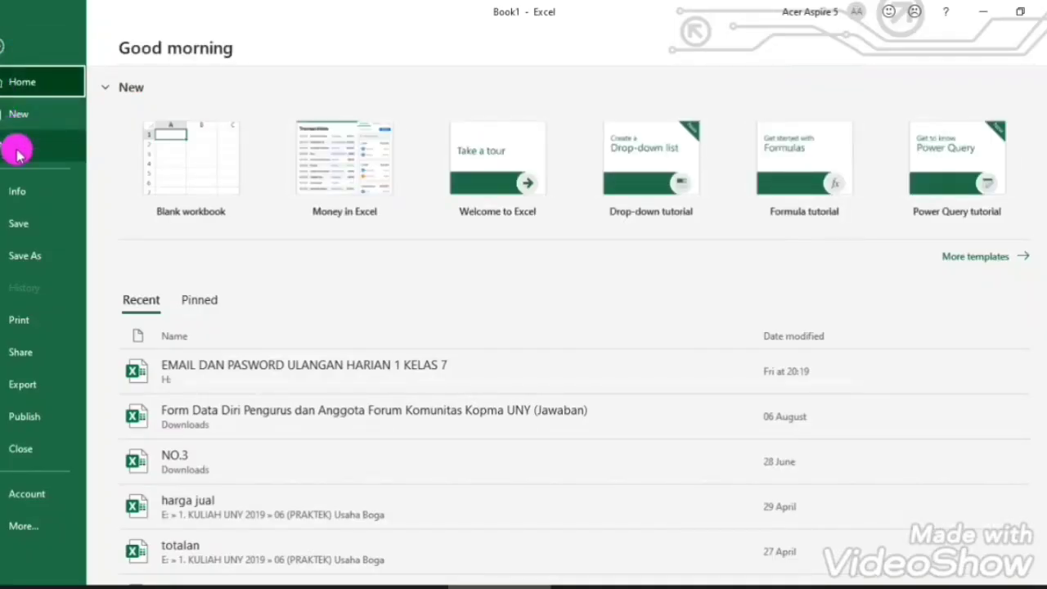
left_click(37, 260)
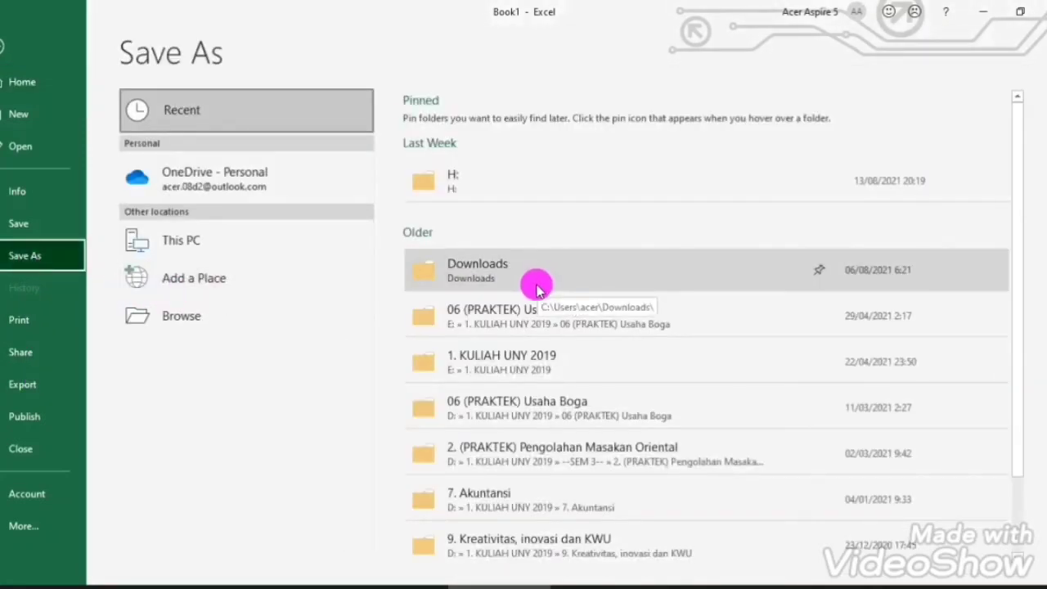
left_click(226, 250)
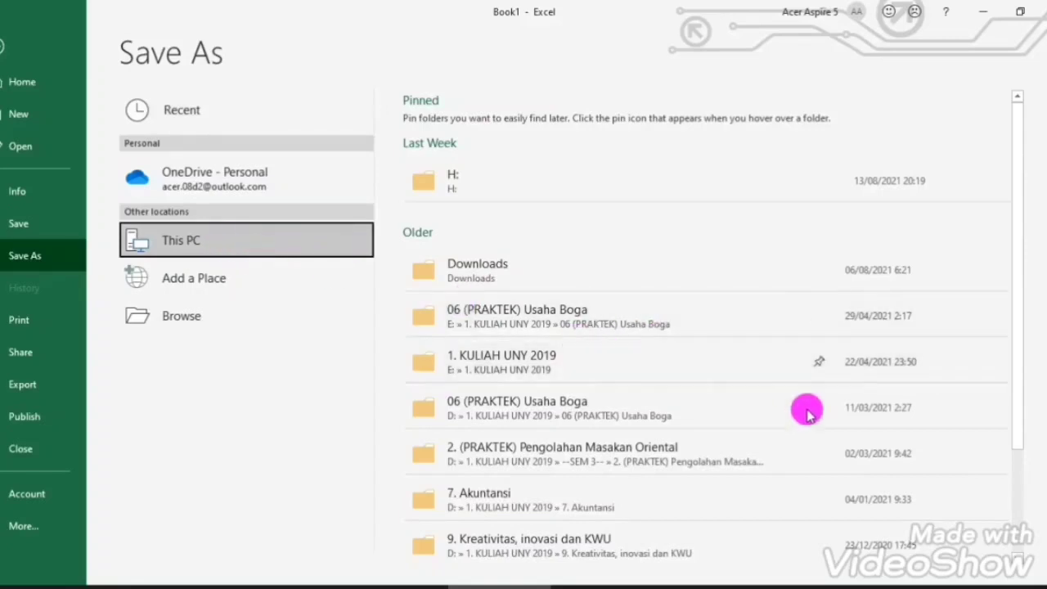
scroll(1019, 542, "down", 3)
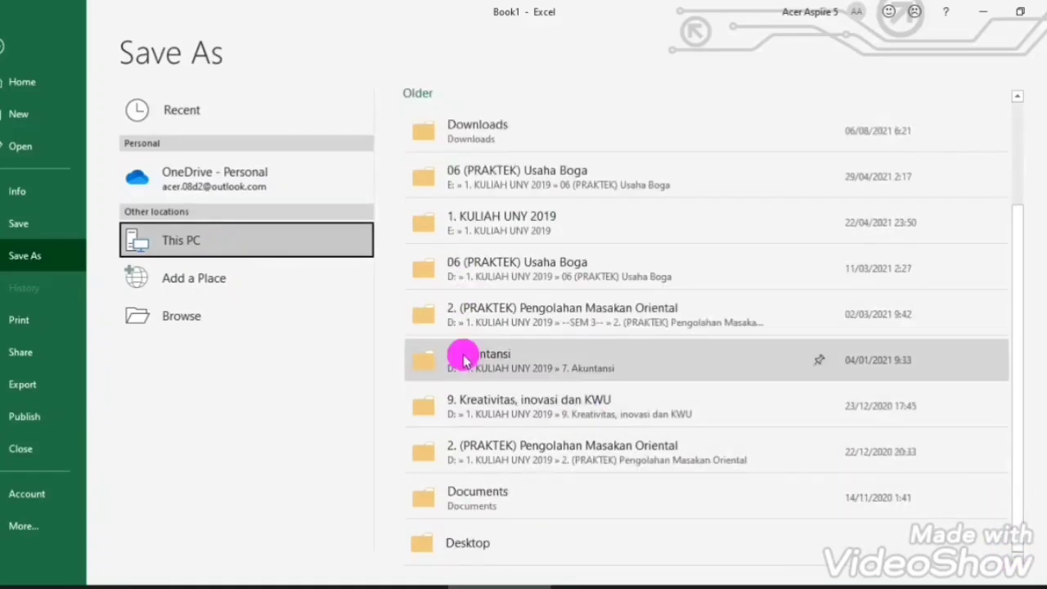
left_click(523, 545)
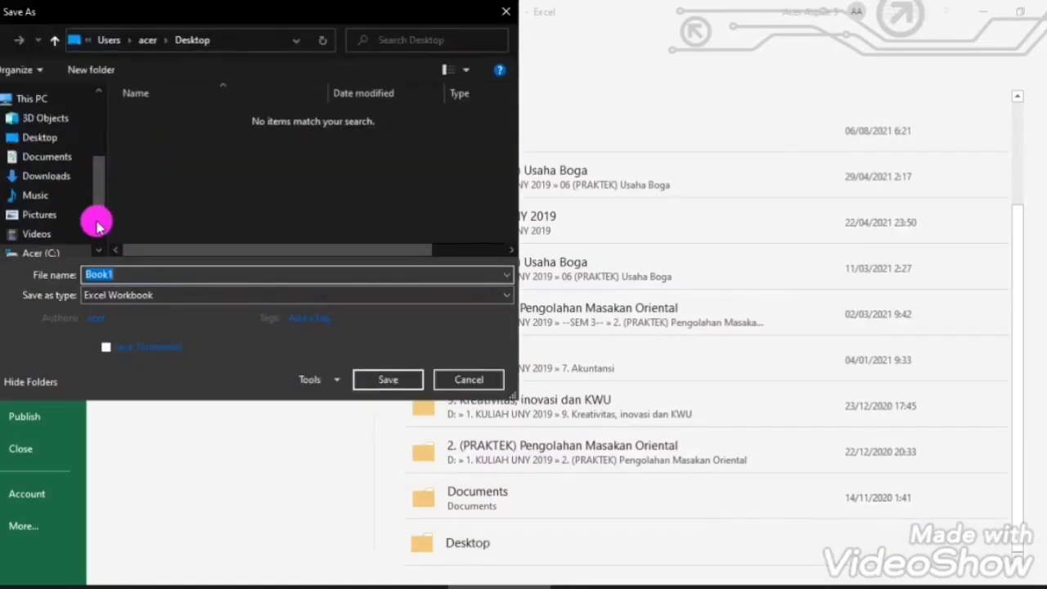
Browse to the BAPAK folder on the DATA (G:) drive as the save location
left_click(98, 249)
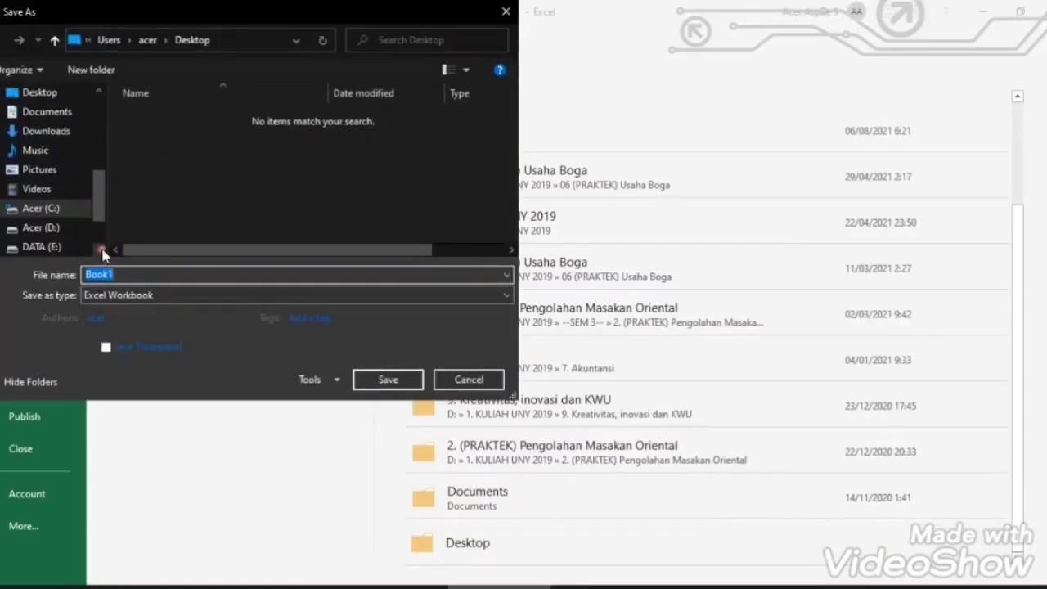
left_click(99, 249)
left_click(98, 250)
left_click(98, 250)
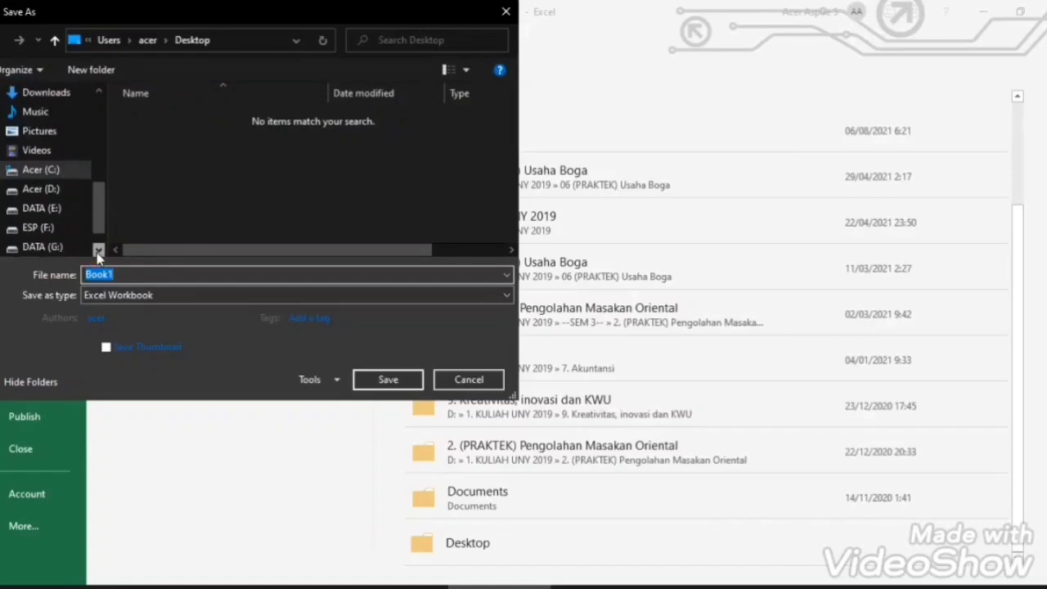
left_click(52, 245)
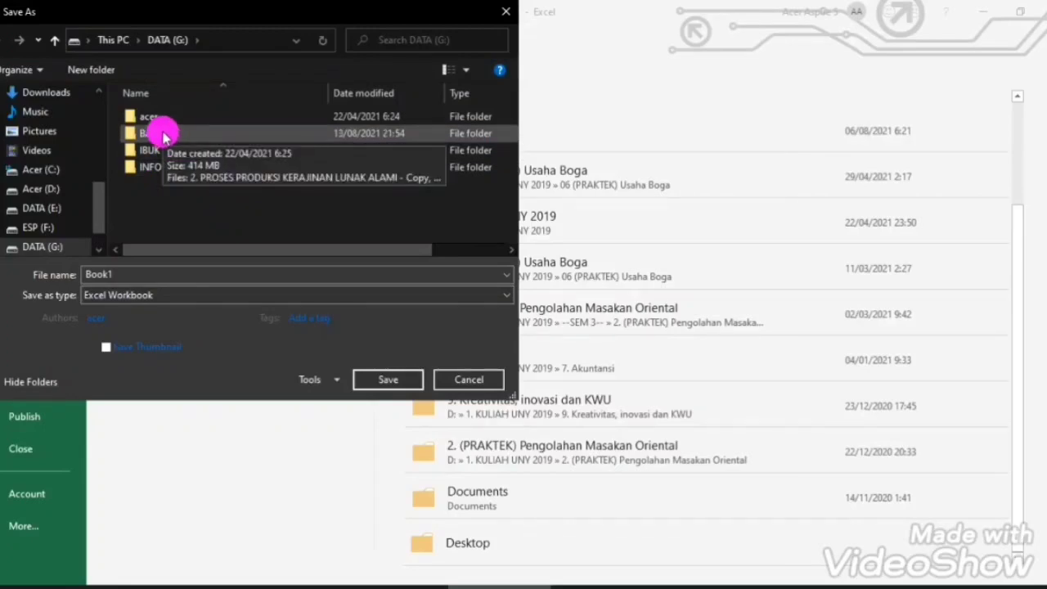
double_click(163, 134)
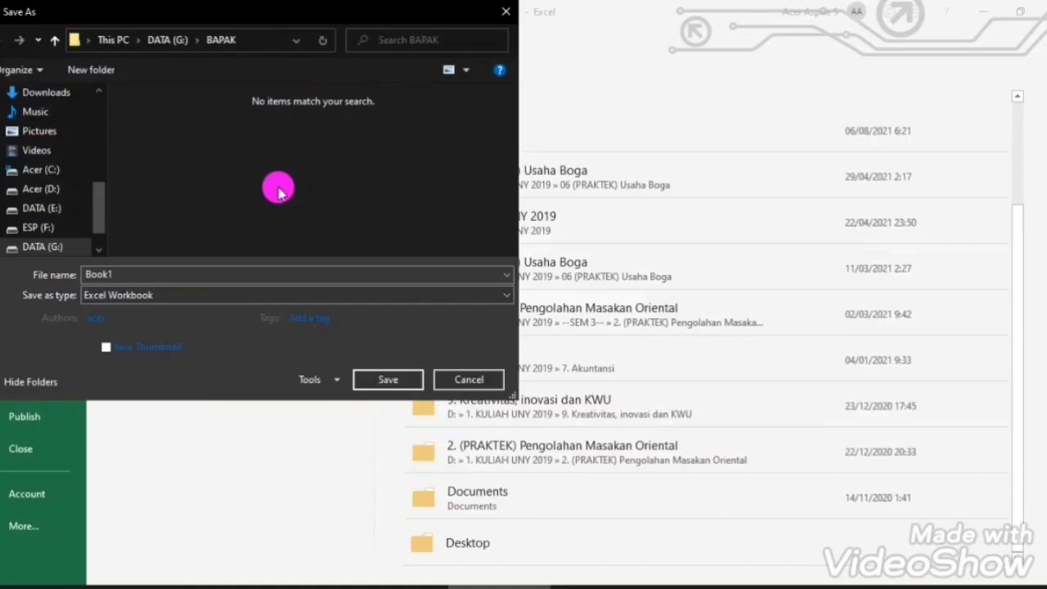
Create a new folder named "ULANGAN HARIAN KLS 9" inside BAPAK and open it
left_click(102, 76)
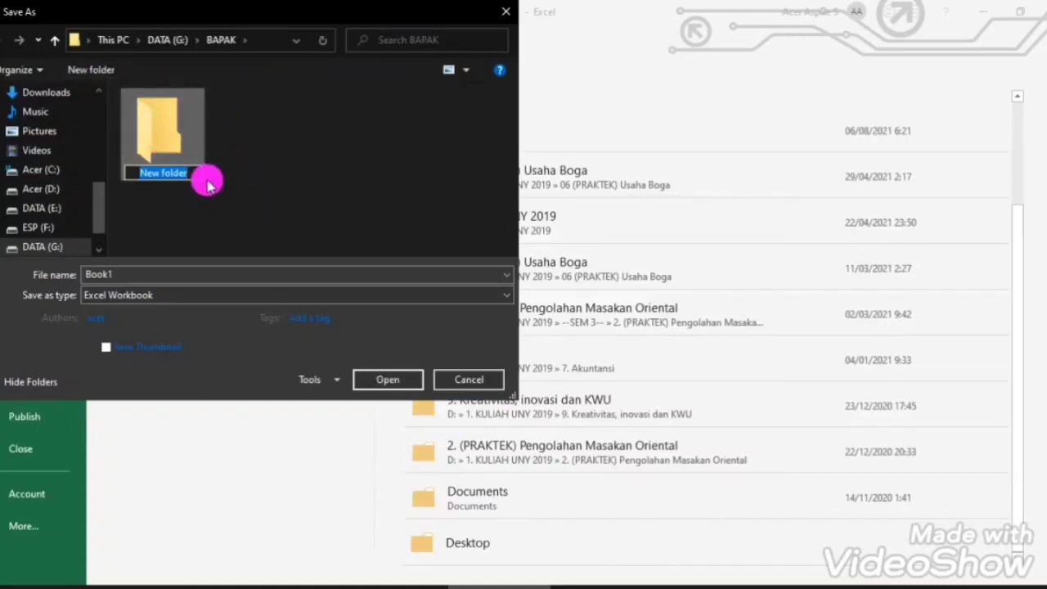
type("ULANGAN")
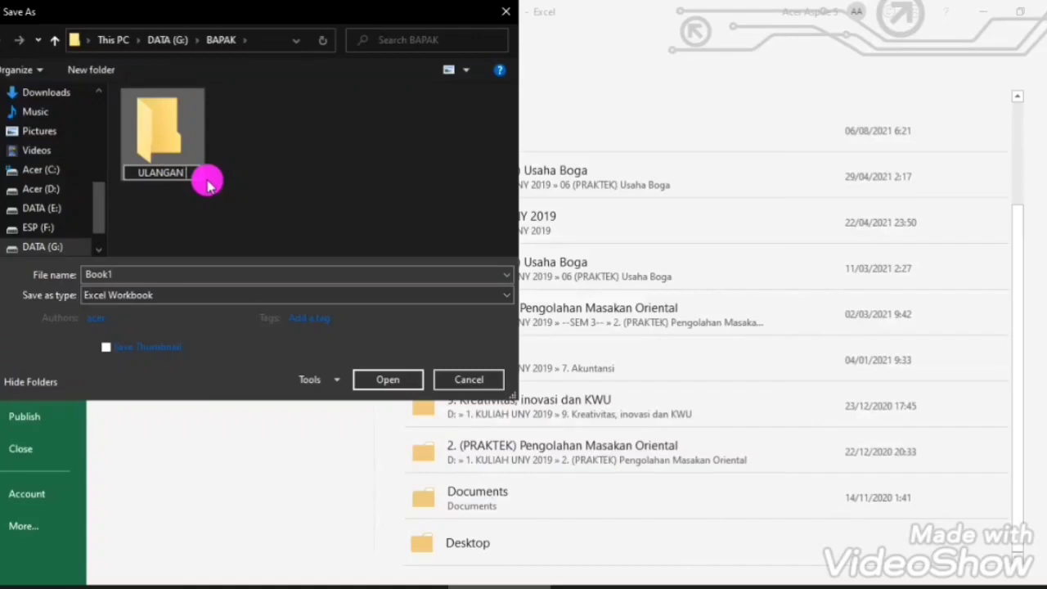
type(" HARI")
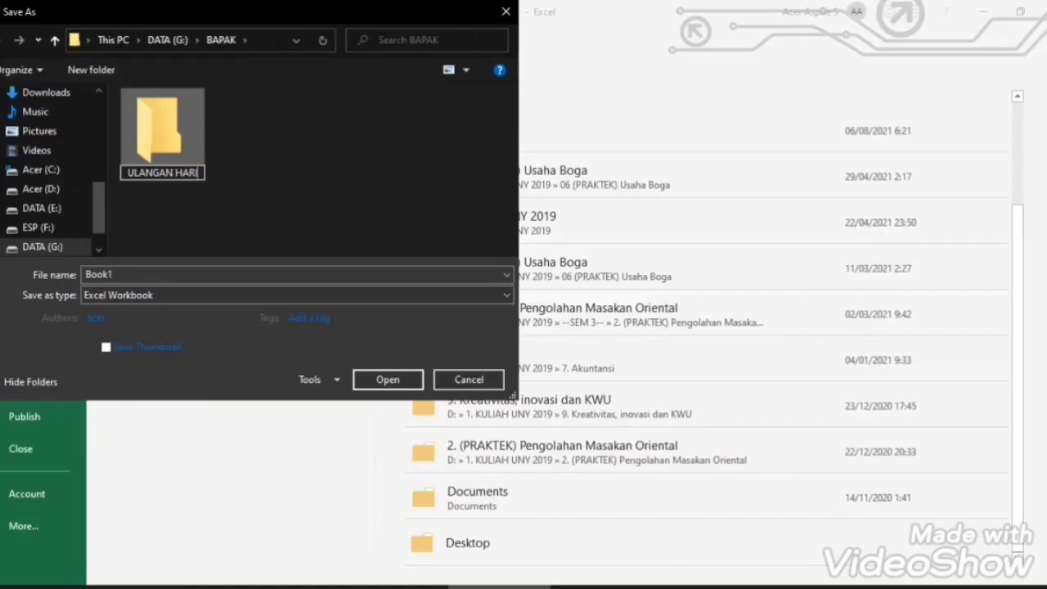
type("AN KLS 9")
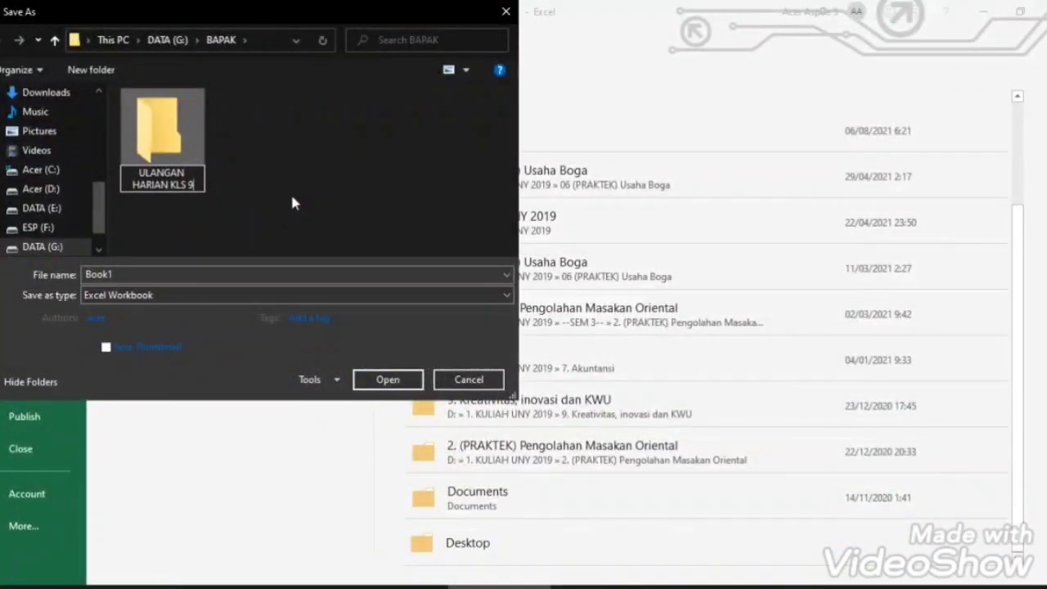
left_click(292, 200)
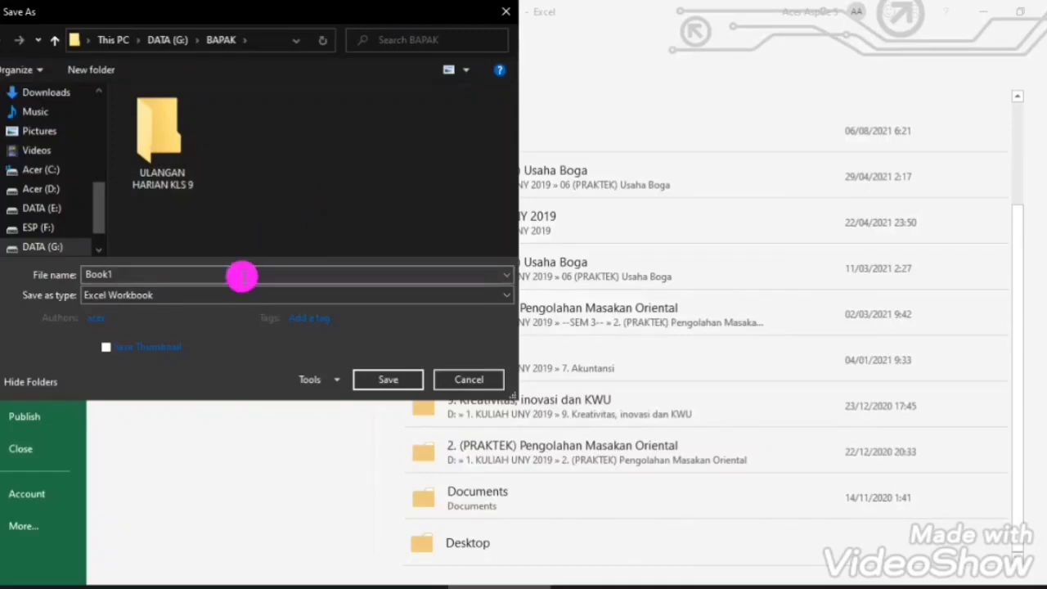
double_click(163, 131)
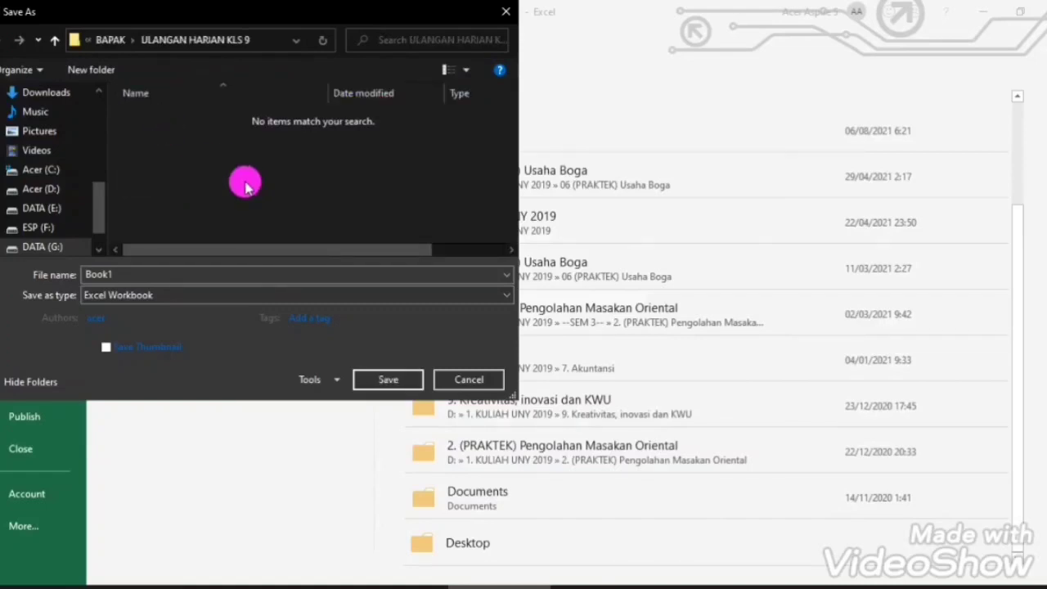
Name the file "KELAS 9A" and save it as an Excel Workbook in the new folder
double_click(173, 275)
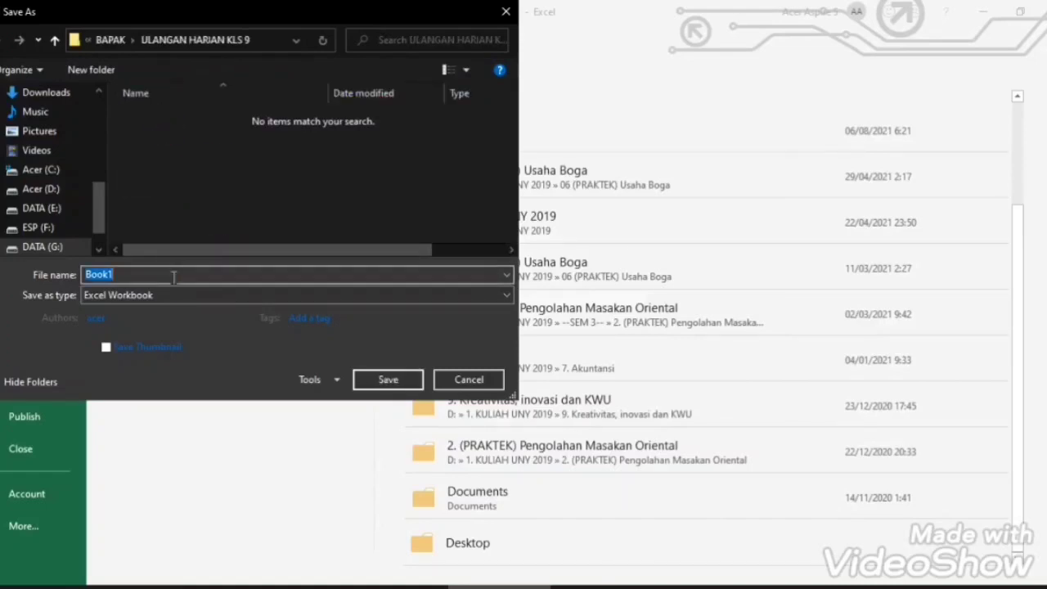
type("K")
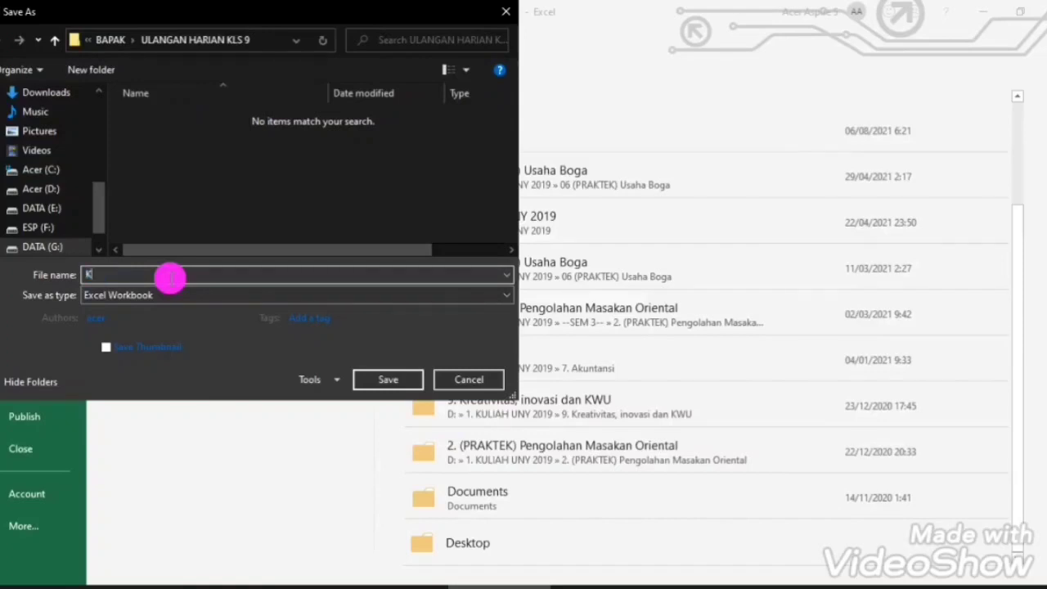
type("ELAS 9A")
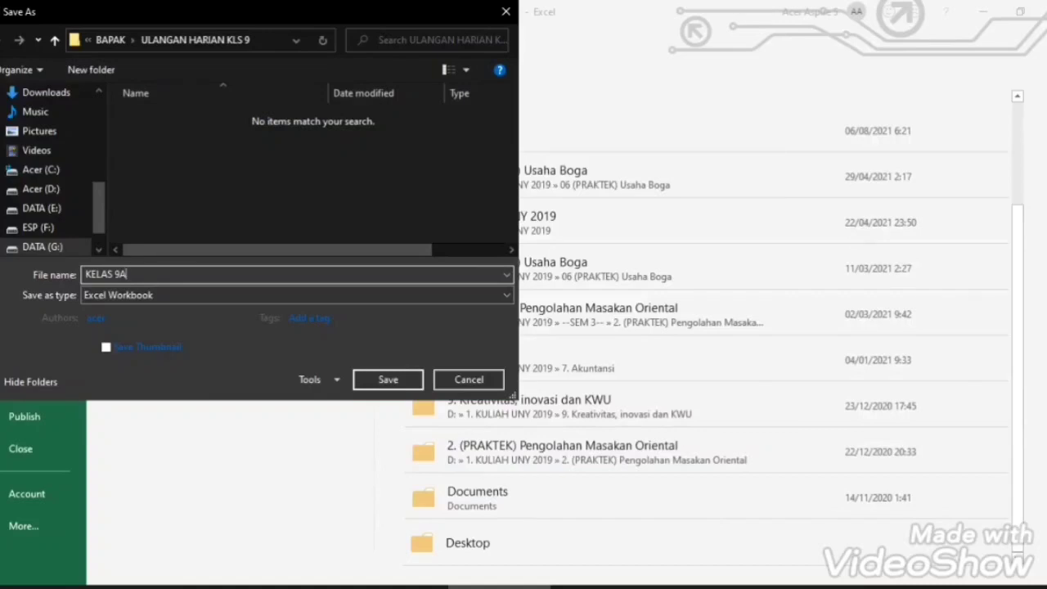
left_click(379, 389)
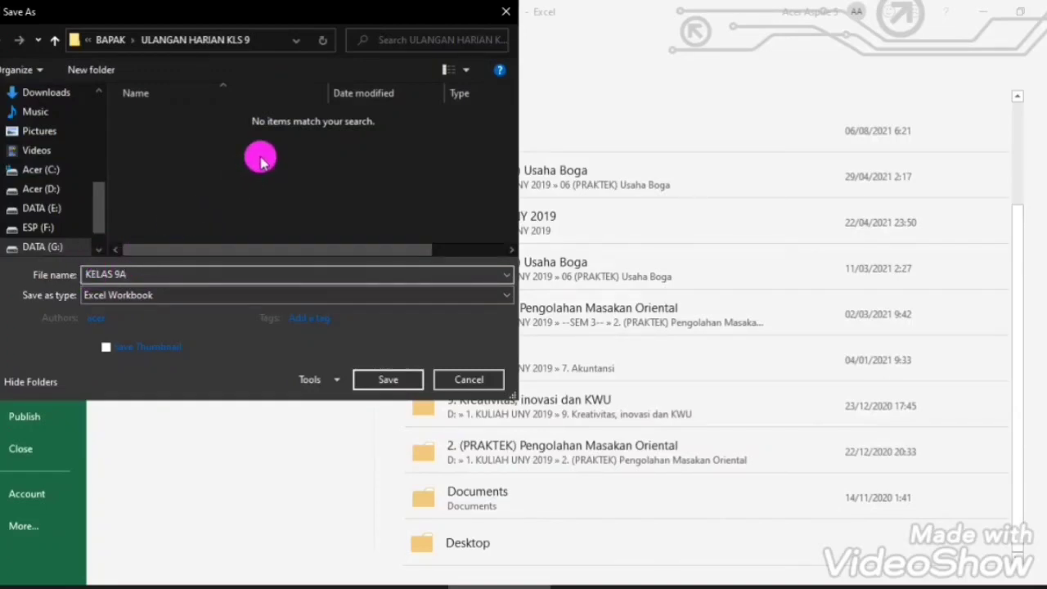
left_click(390, 380)
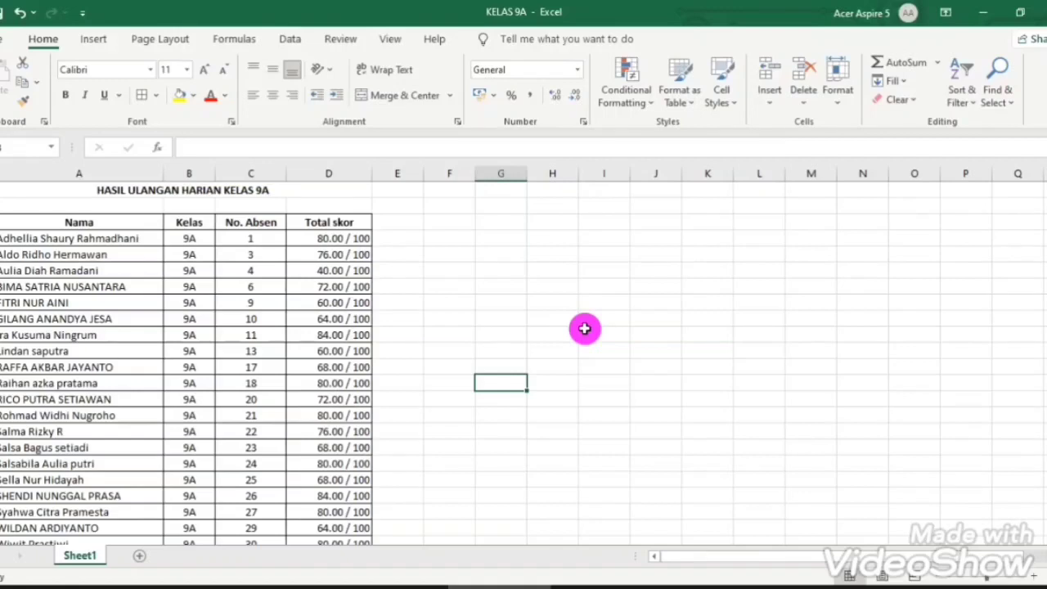
Switch to the ULANGAN HARIAN KELAS 9 SMPN 4 KLATEN workbook and deselect its class 9A table
mouse_move(448, 585)
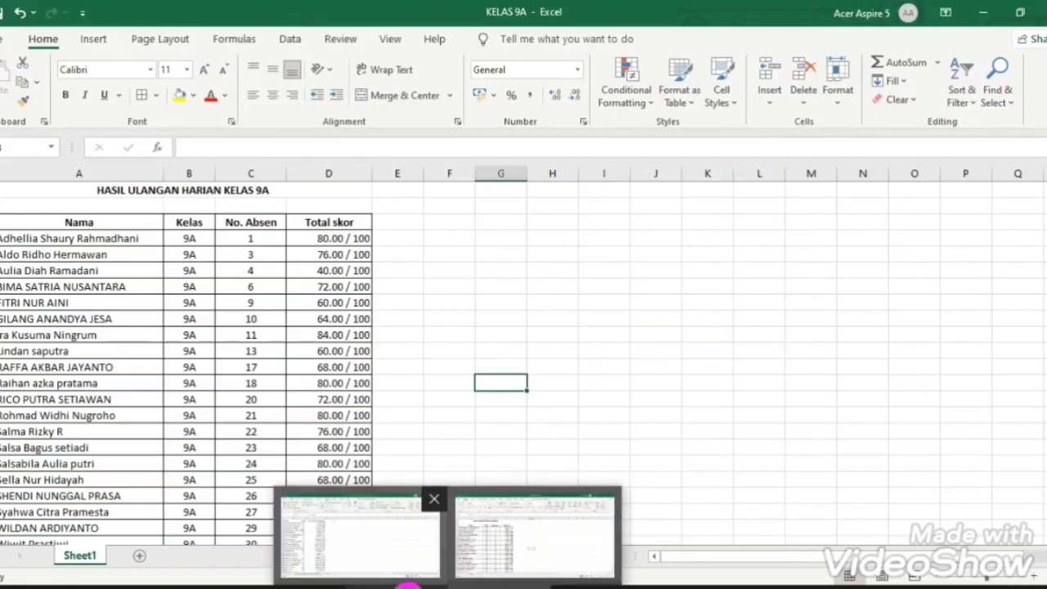
left_click(395, 551)
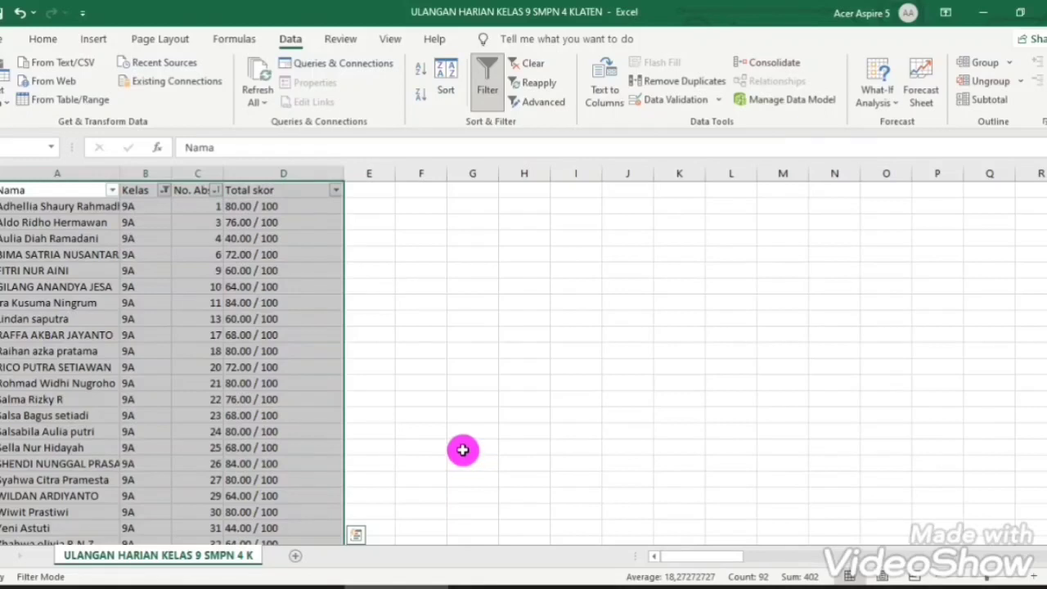
left_click(517, 15)
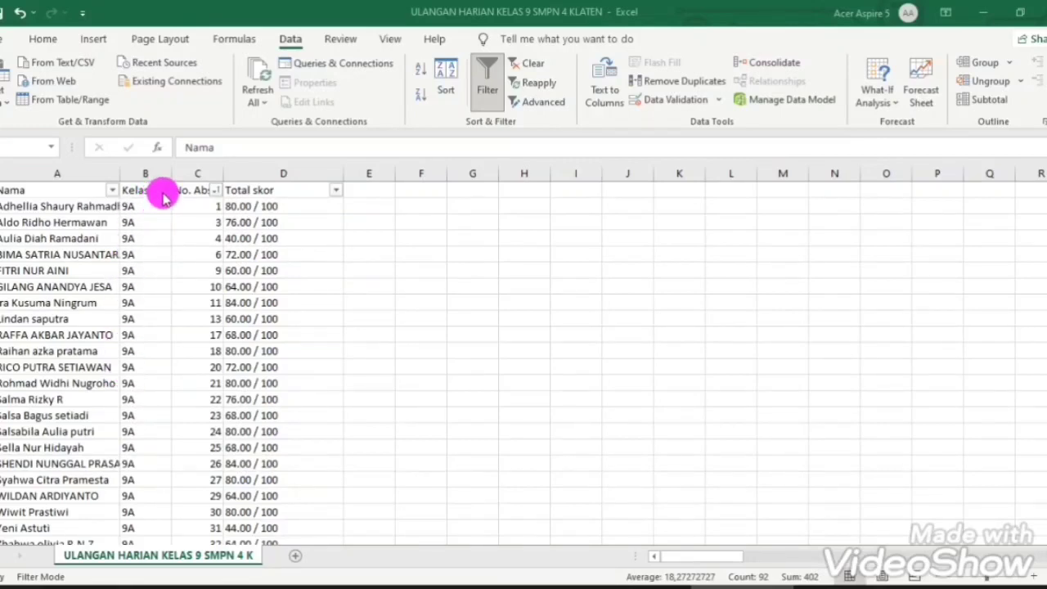
key("ctrl+a")
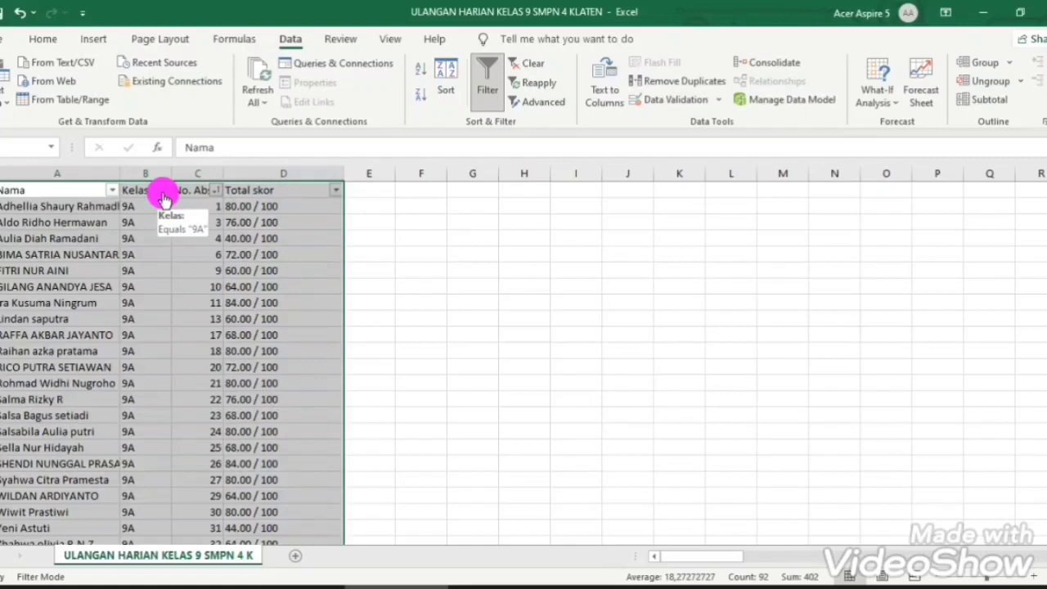
left_click(475, 239)
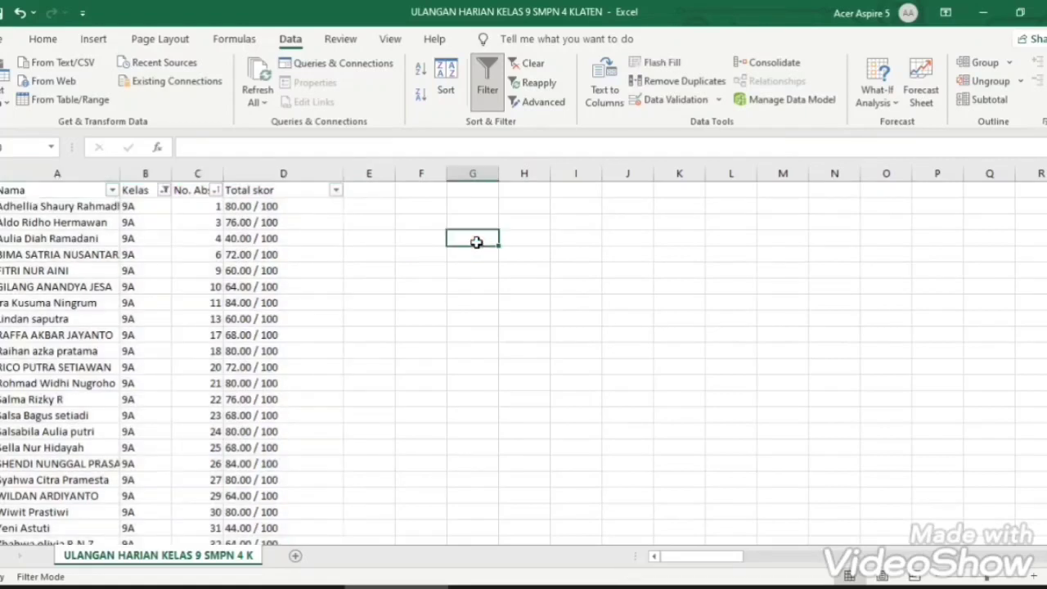
Change the Kelas column filter to show only class 9B
left_click(164, 190)
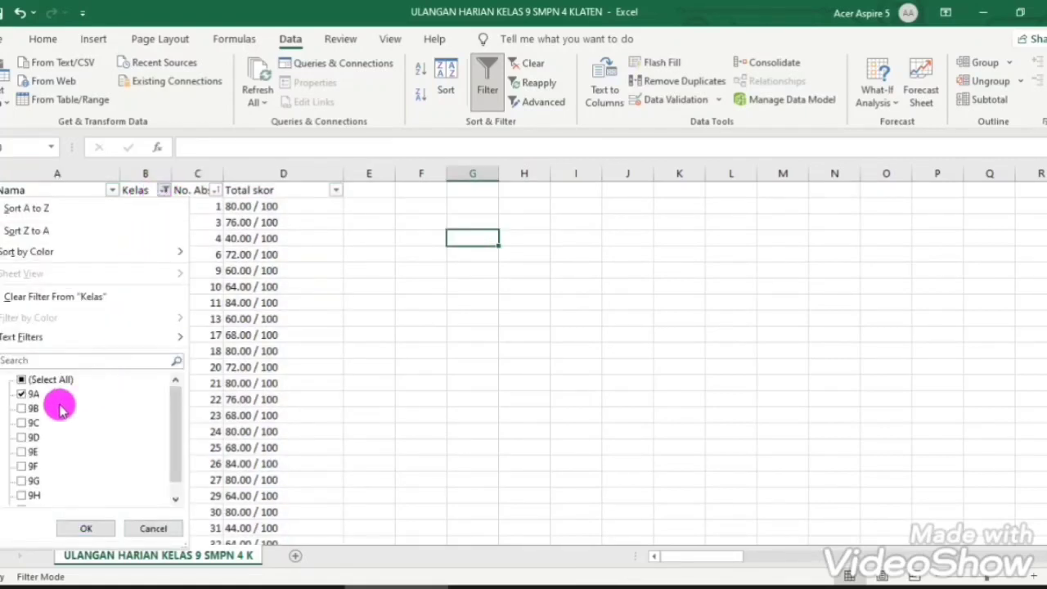
left_click(23, 412)
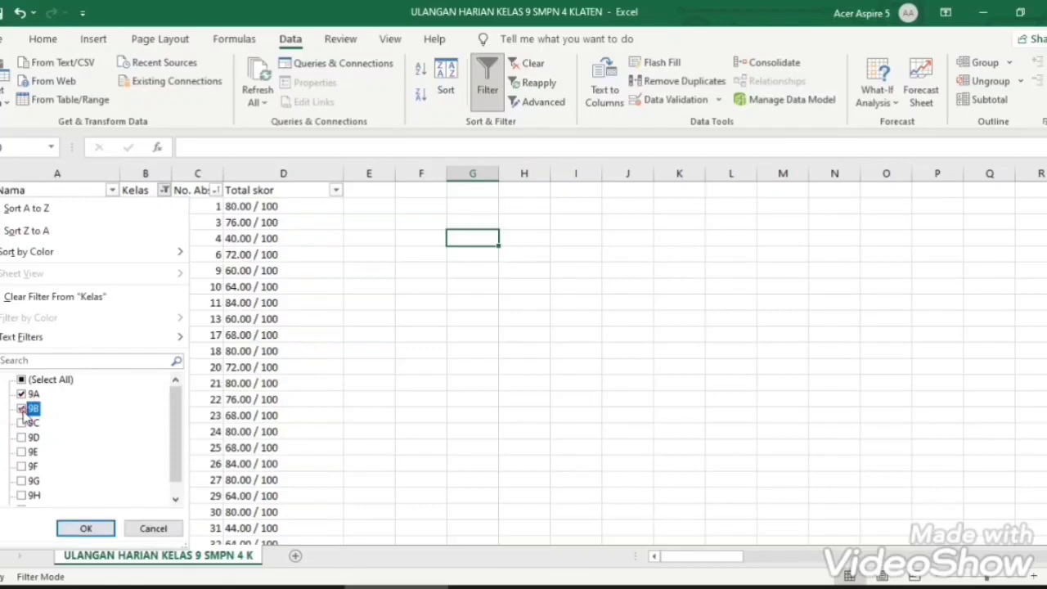
left_click(27, 396)
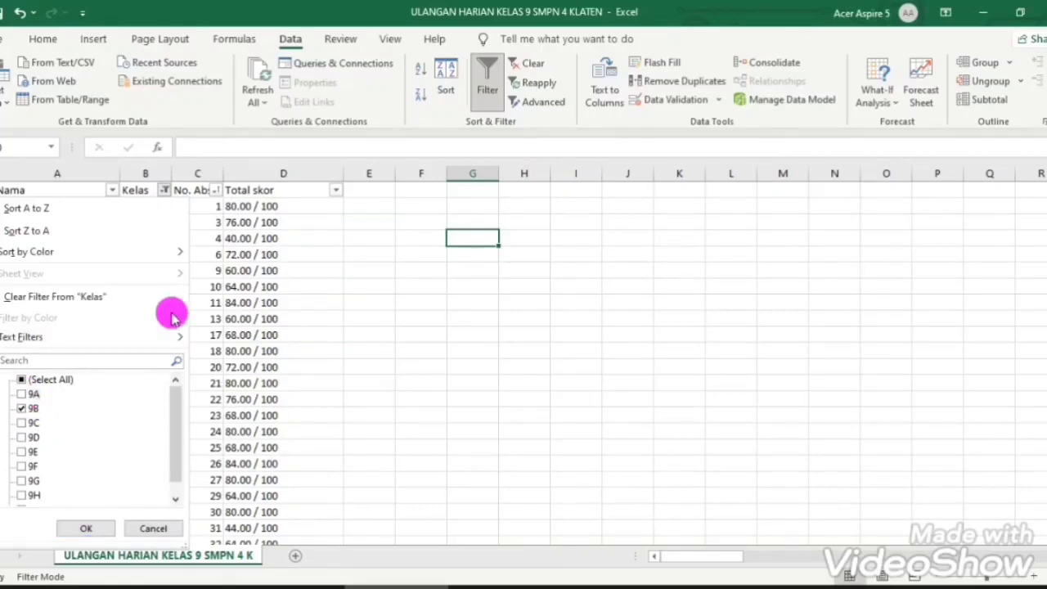
left_click(86, 527)
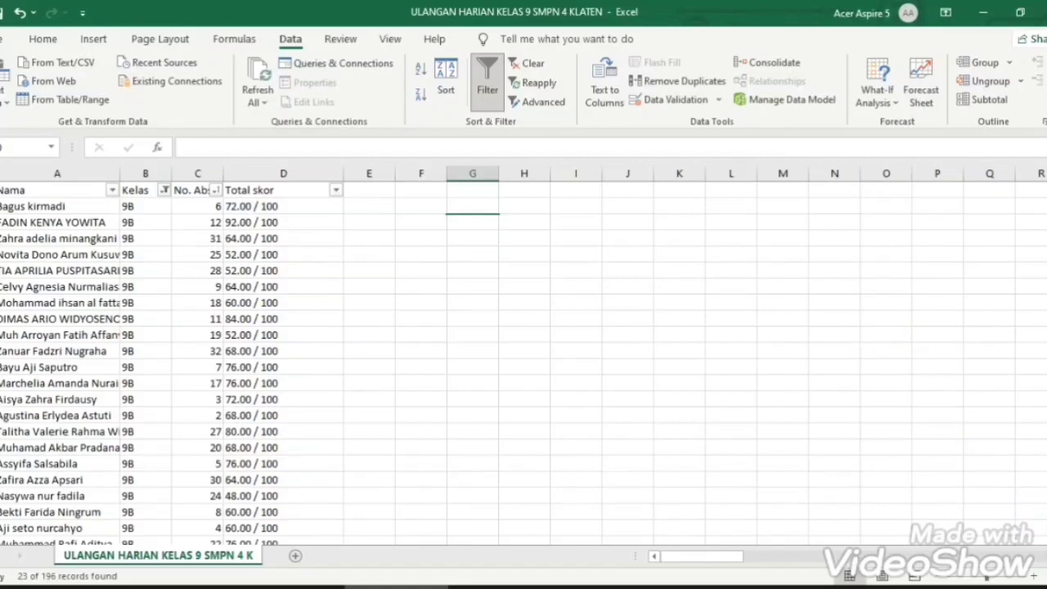
Sort the filtered 9B rows by No. Absen from smallest to largest
scroll(245, 364, "down", 2)
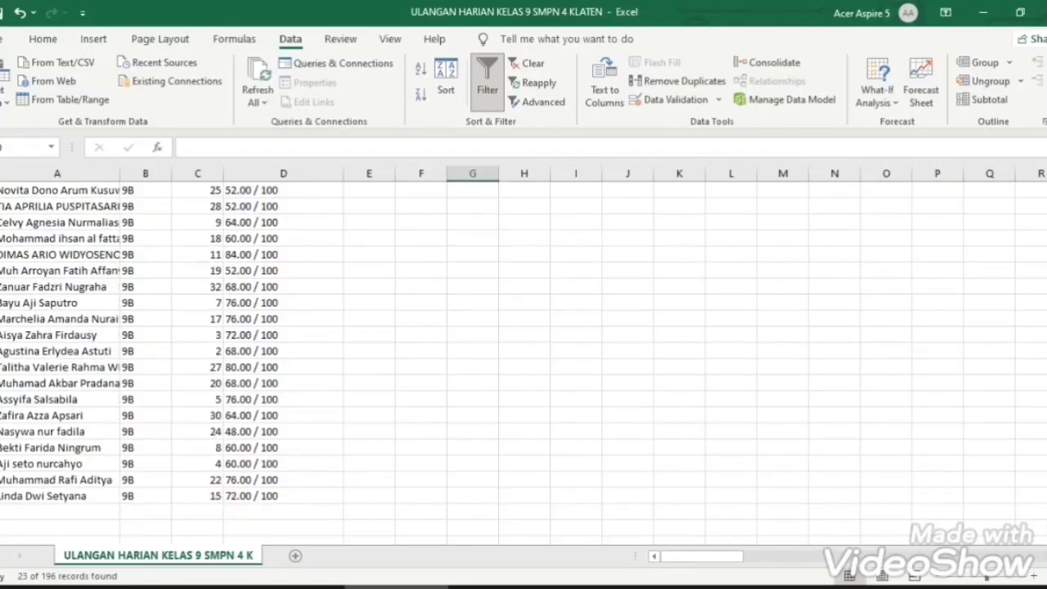
scroll(245, 365, "up", 2)
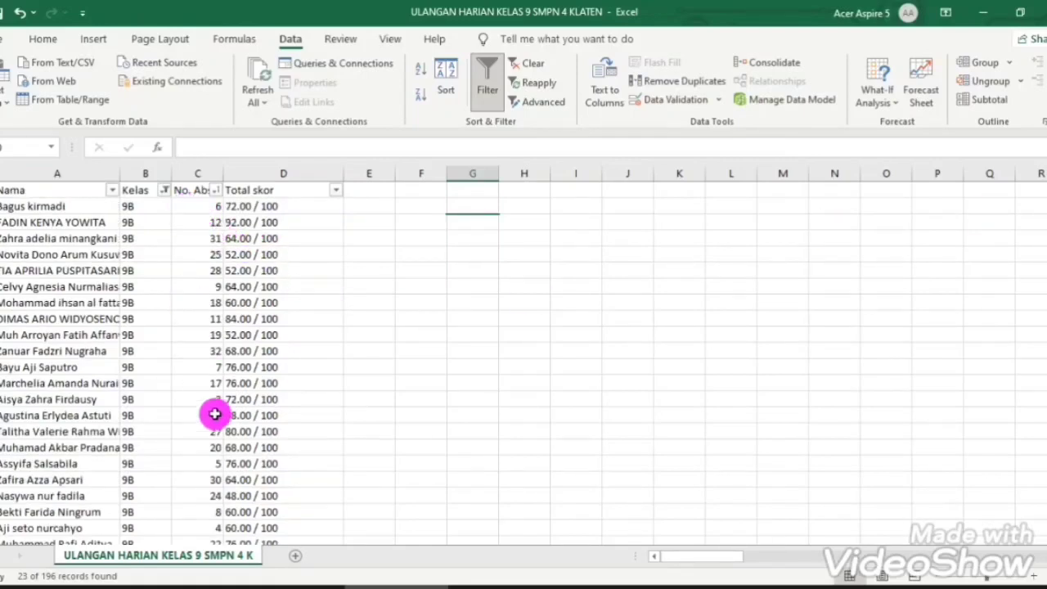
left_click(216, 191)
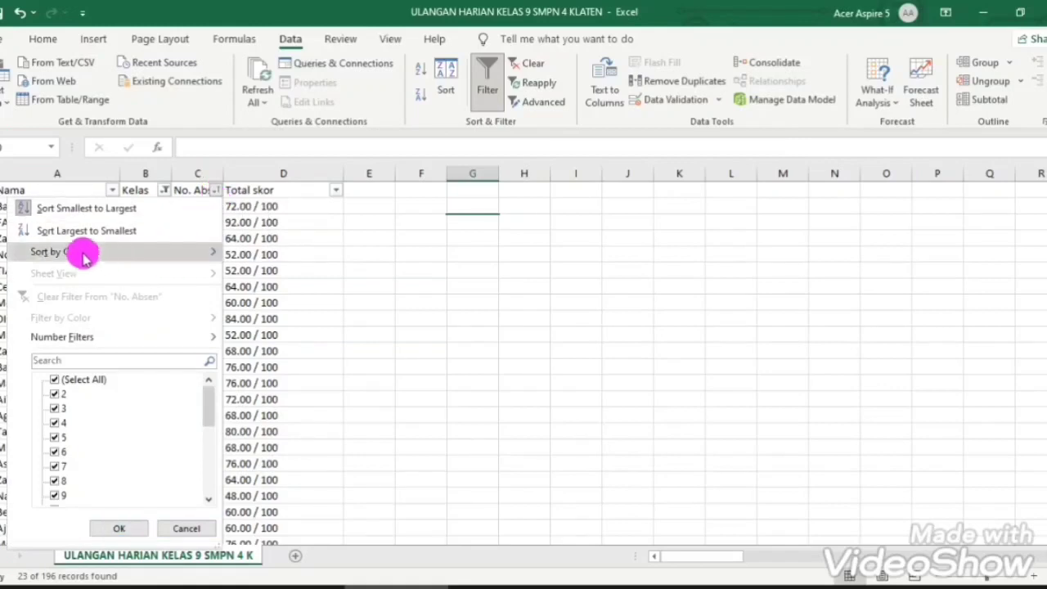
left_click(94, 209)
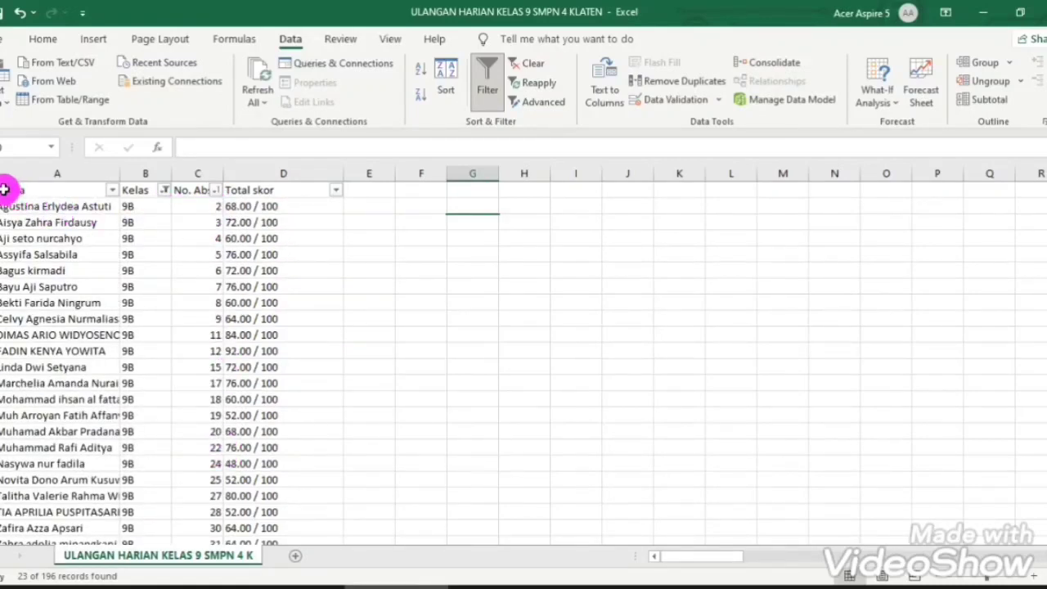
Copy the filtered class 9B table from the Nama header through the last Total skor row
left_click_drag(4, 189, 285, 494)
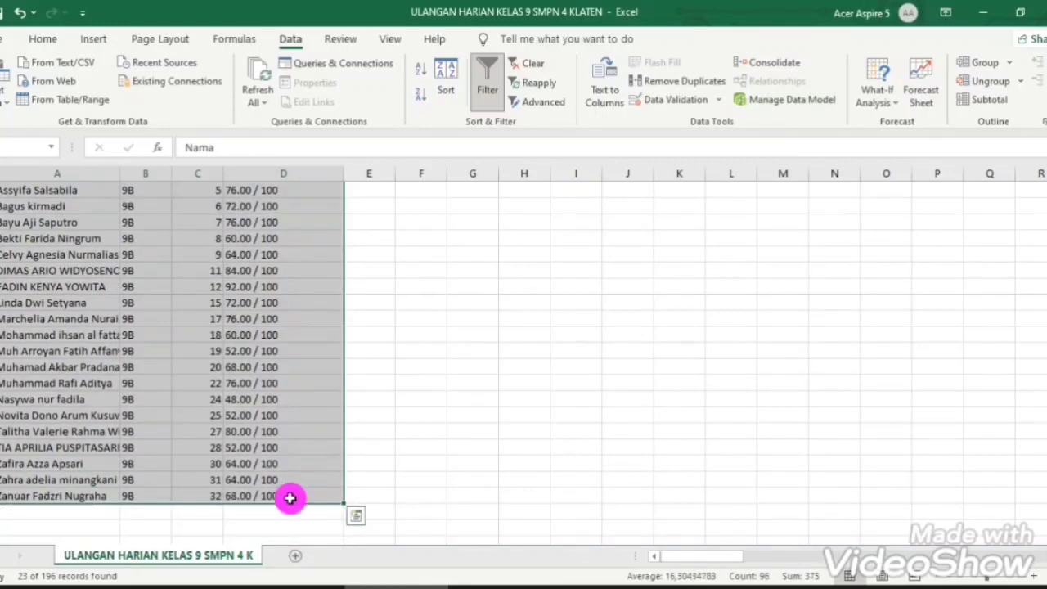
right_click(192, 340)
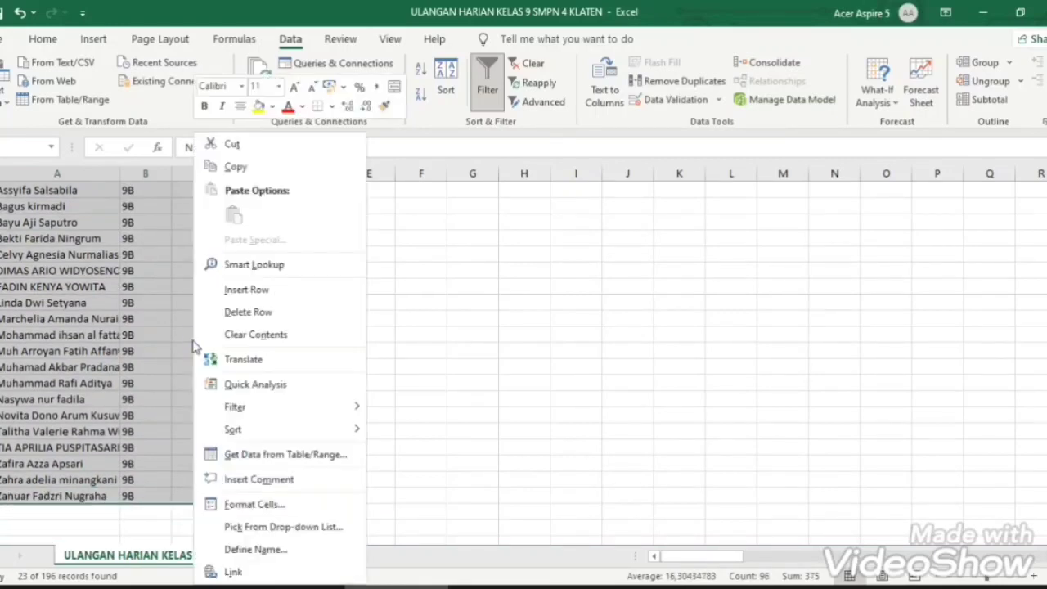
left_click(245, 167)
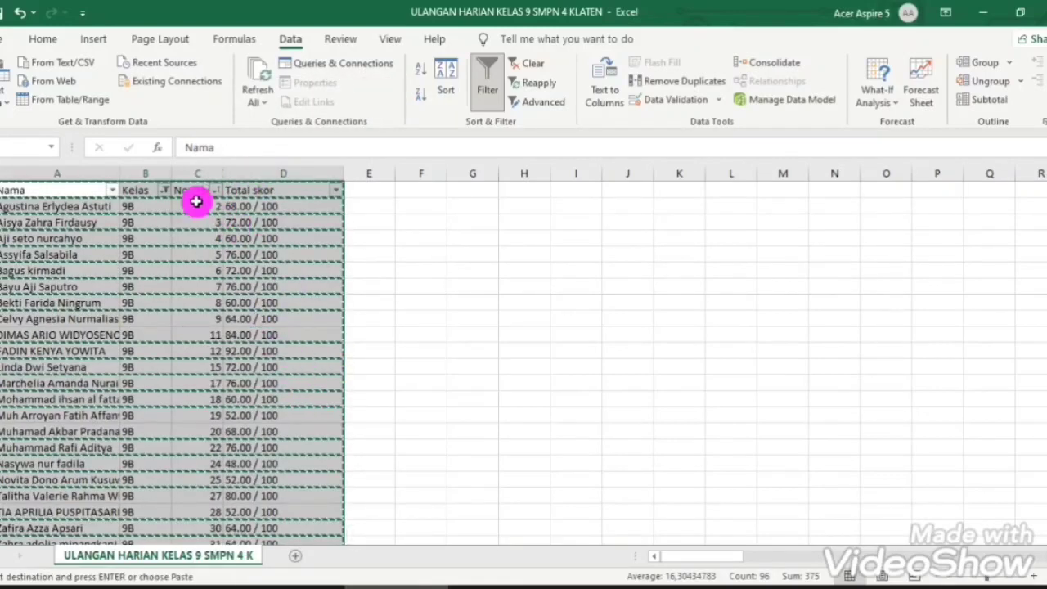
Create a new blank workbook for the class 9B scores
left_click(3, 45)
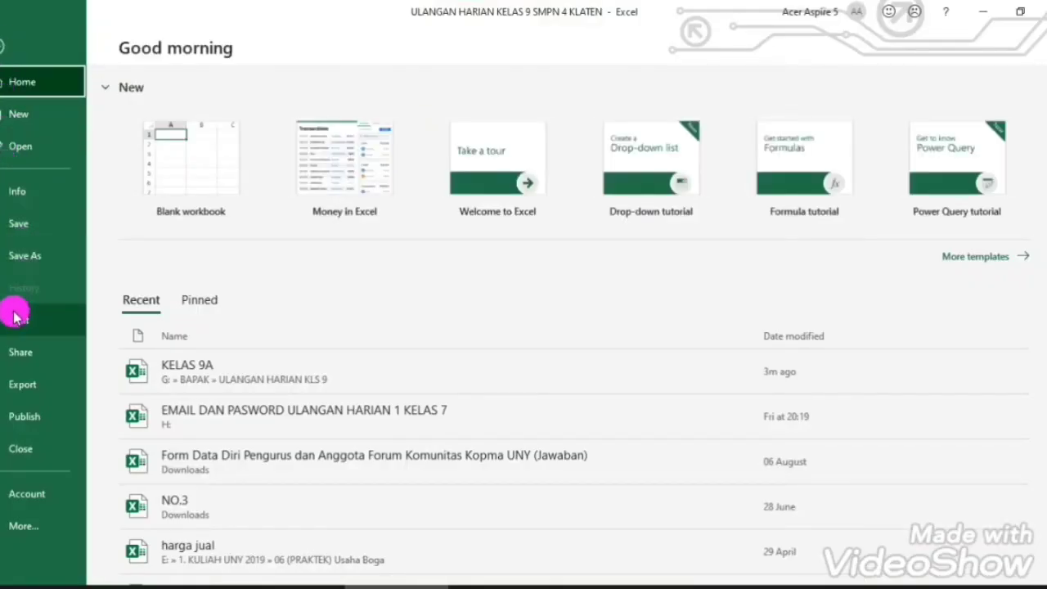
left_click(19, 114)
left_click(168, 187)
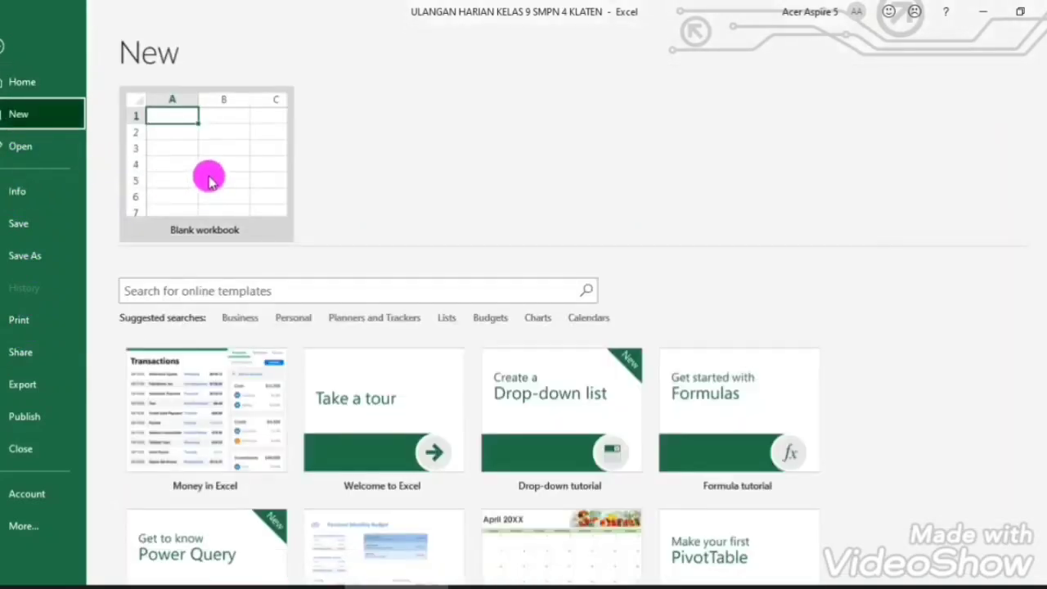
left_click(221, 188)
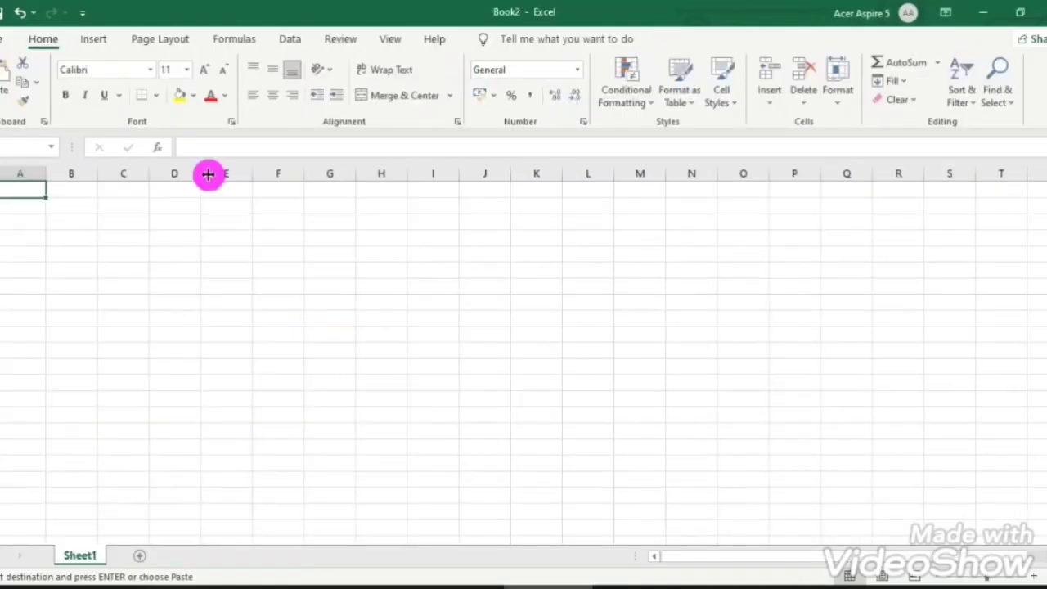
Paste the copied class 9B table at cell A3 using Paste Special with the All option
left_click(14, 227)
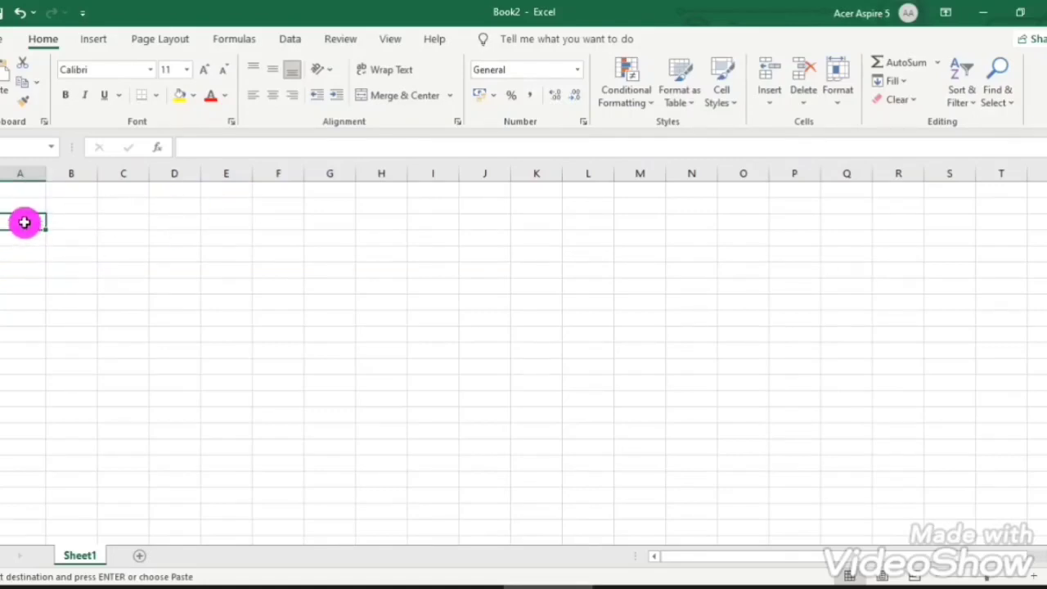
right_click(24, 222)
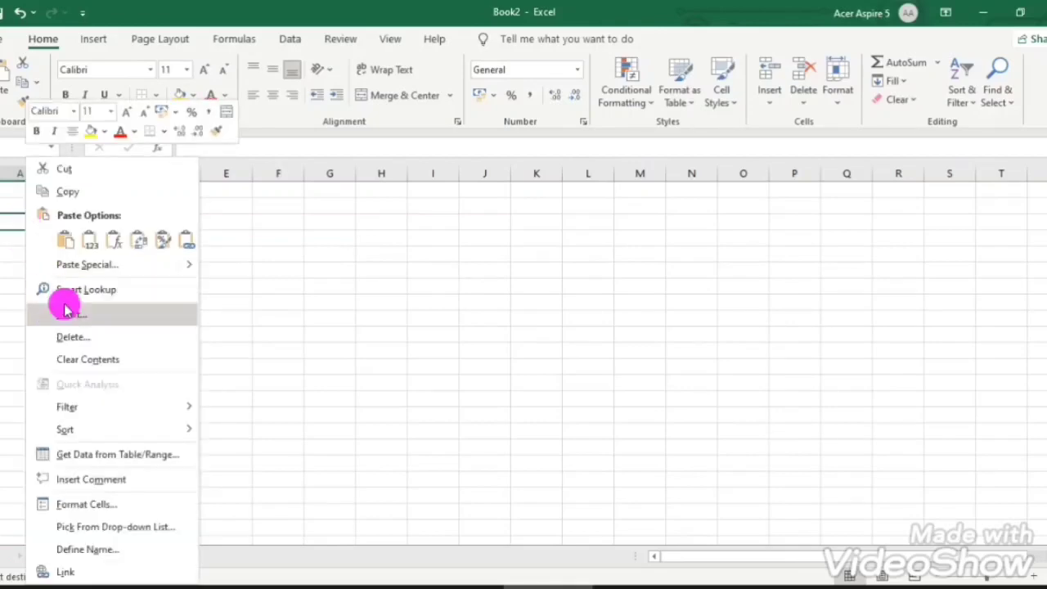
left_click(79, 266)
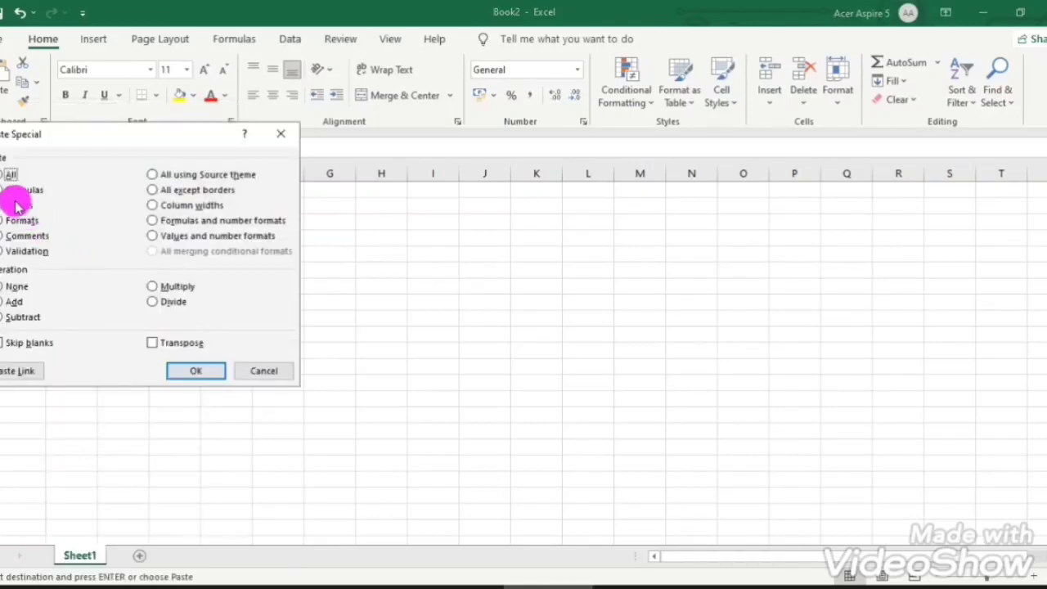
left_click(199, 370)
left_click(288, 352)
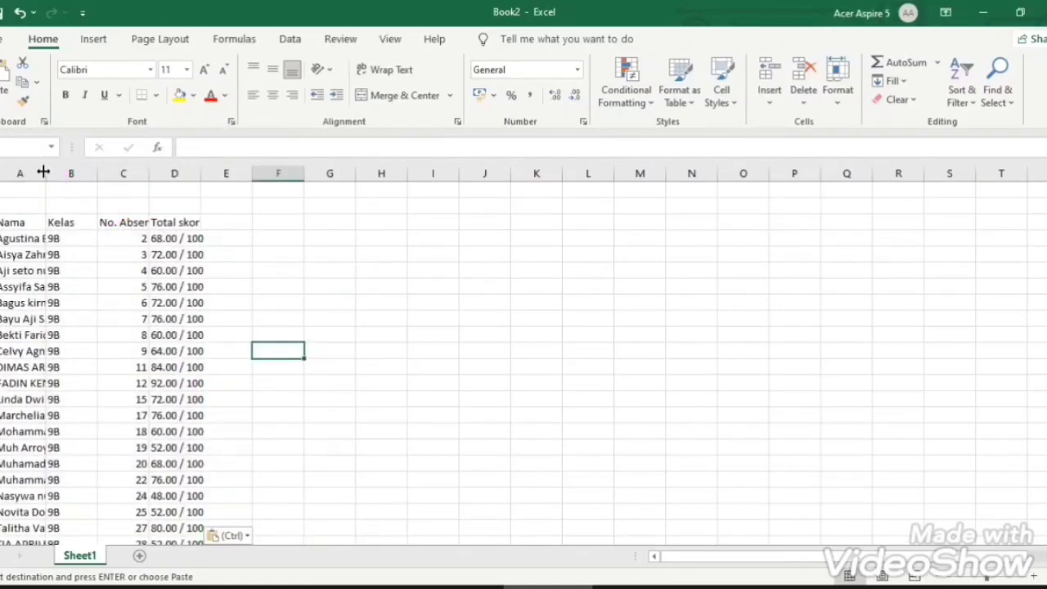
Widen the Nama, No. Absen and Total skor columns and apply All Borders to the whole table
left_click_drag(46, 173, 187, 178)
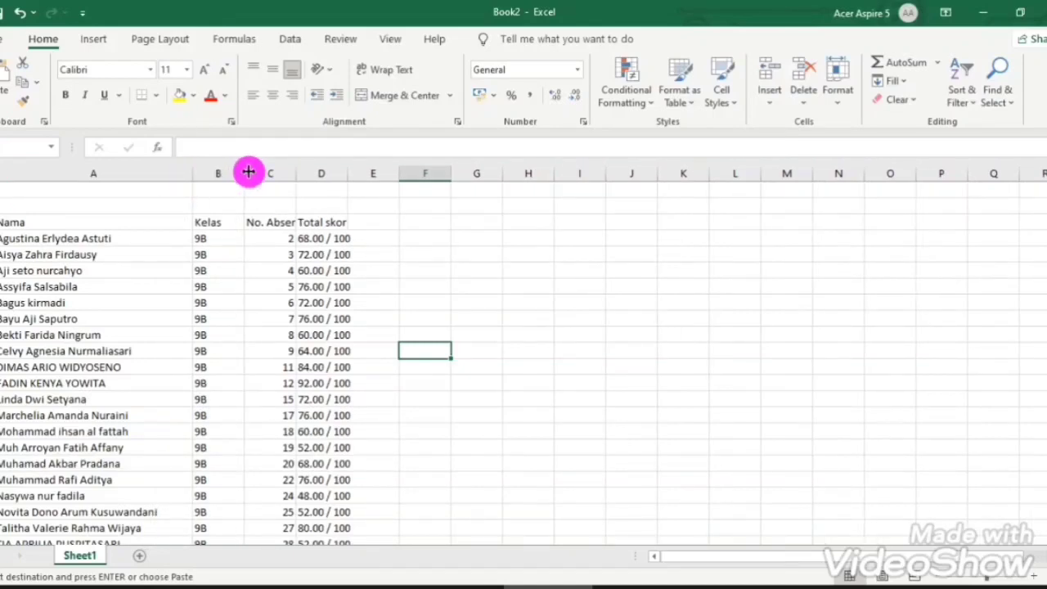
left_click_drag(296, 173, 384, 173)
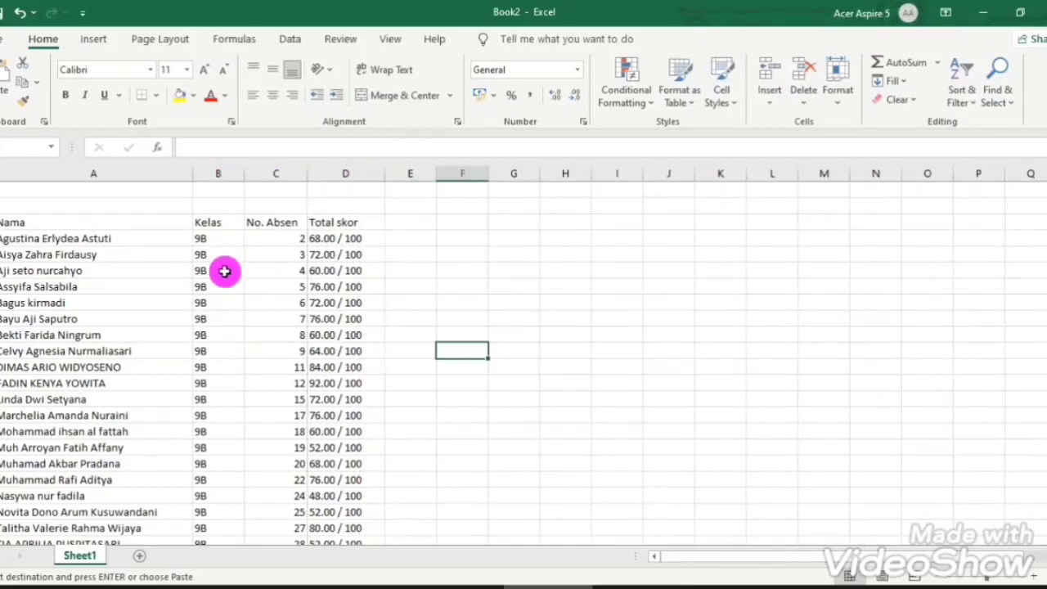
left_click_drag(27, 222, 373, 497)
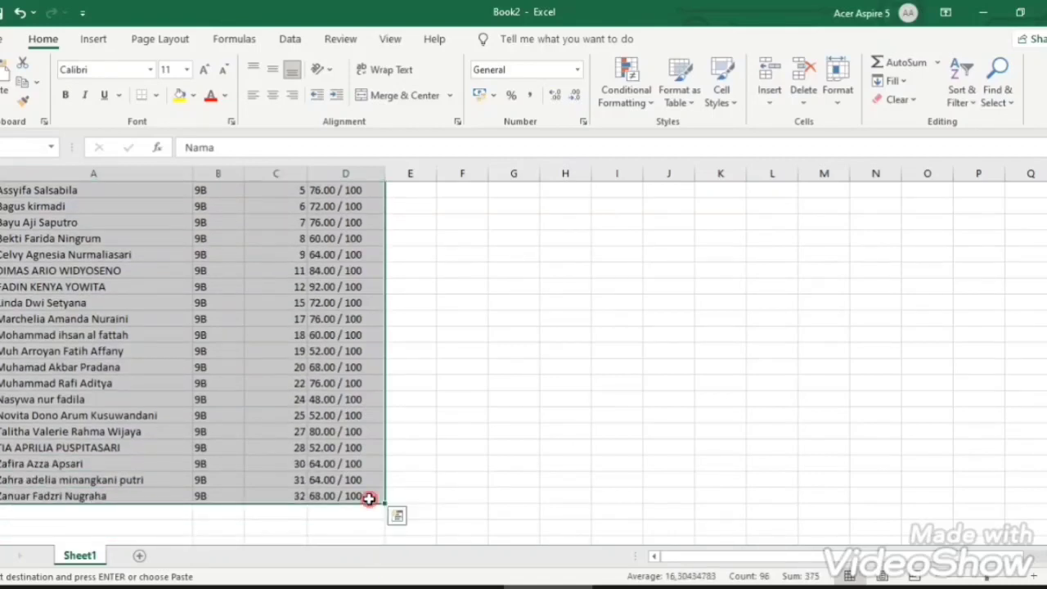
left_click(159, 96)
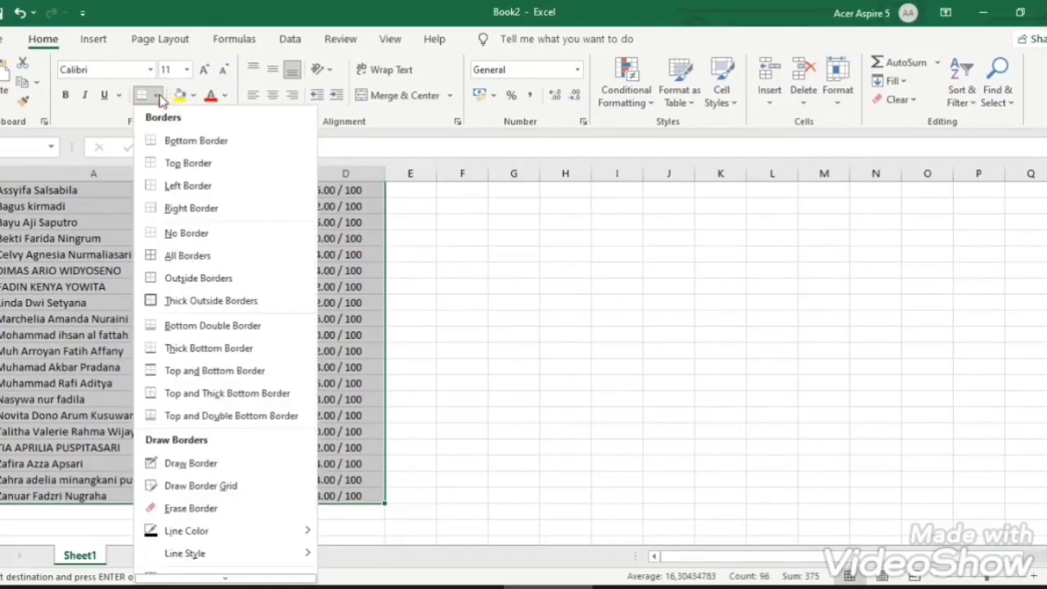
left_click(184, 256)
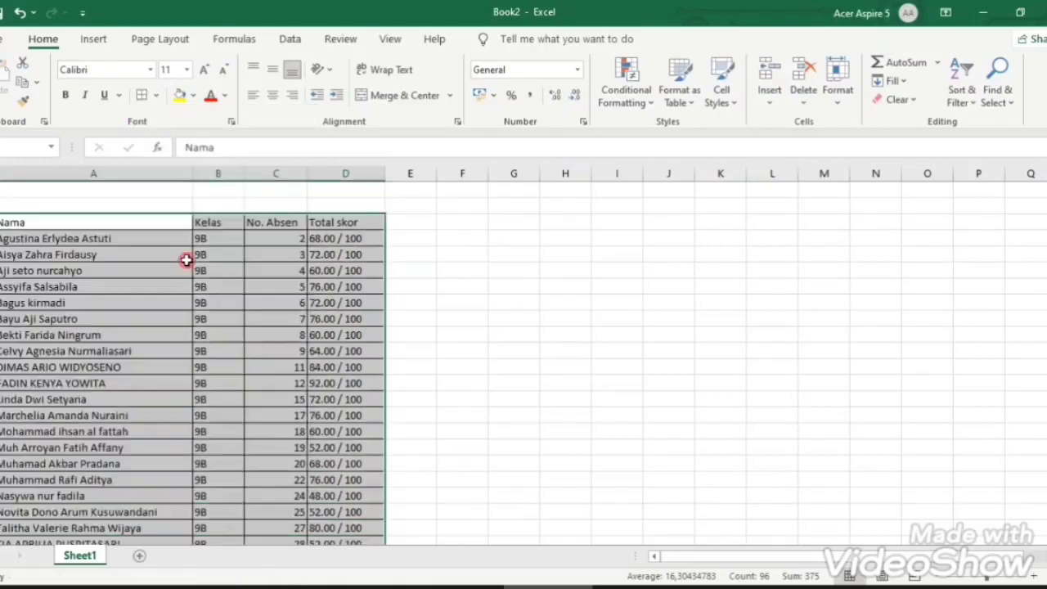
left_click(523, 314)
Center and bold the table's header row from Nama to Total skor
left_click(101, 225)
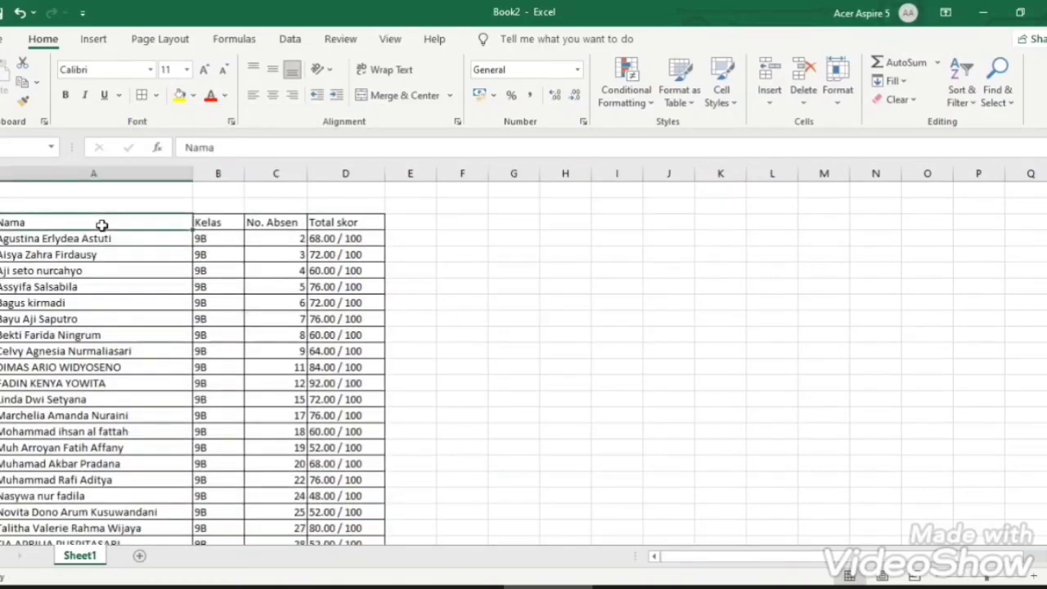
left_click_drag(102, 225, 319, 225)
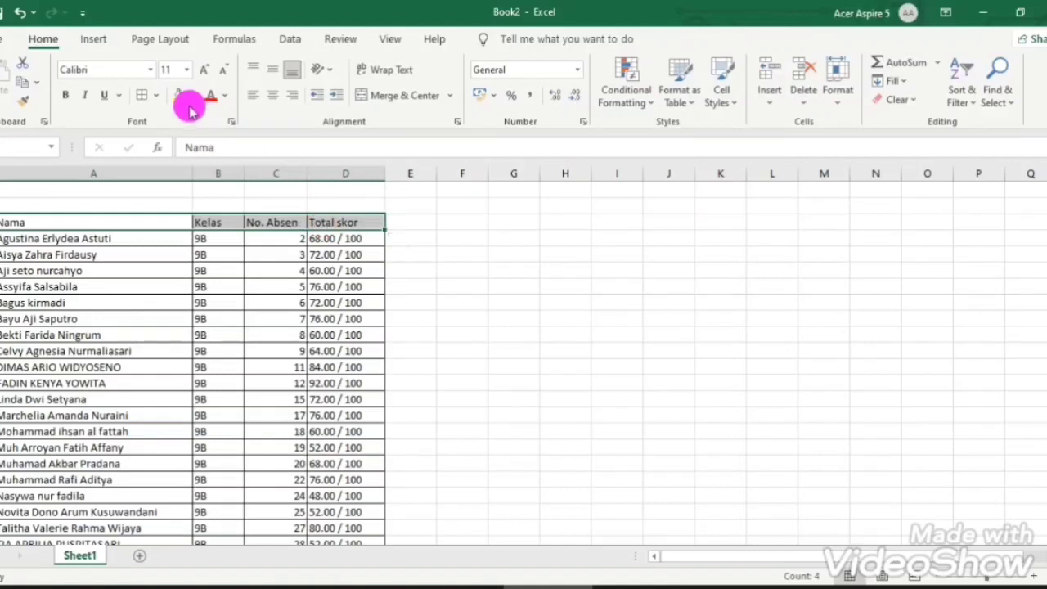
left_click(272, 95)
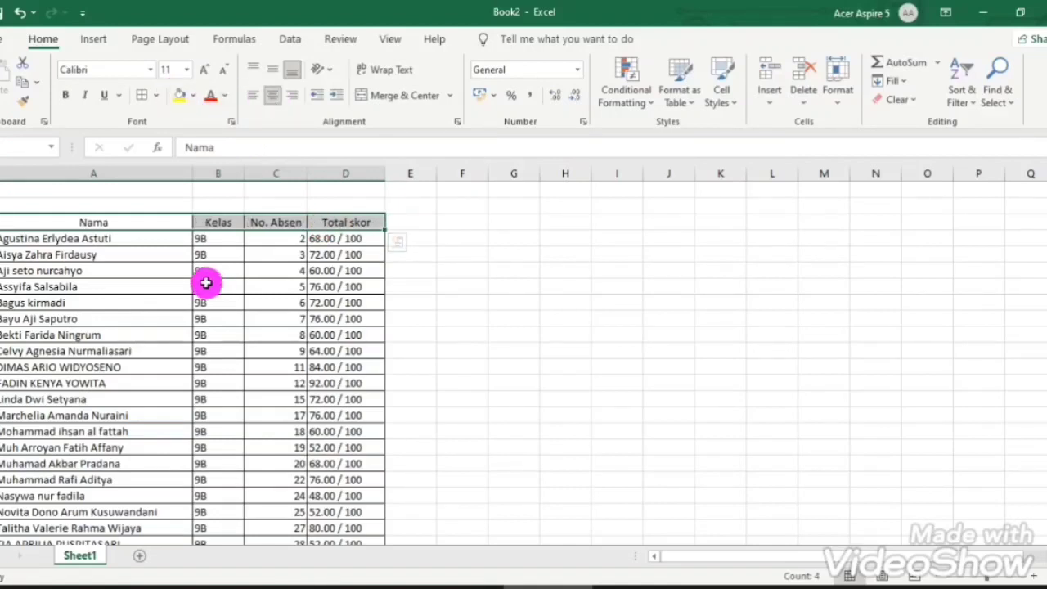
left_click(68, 94)
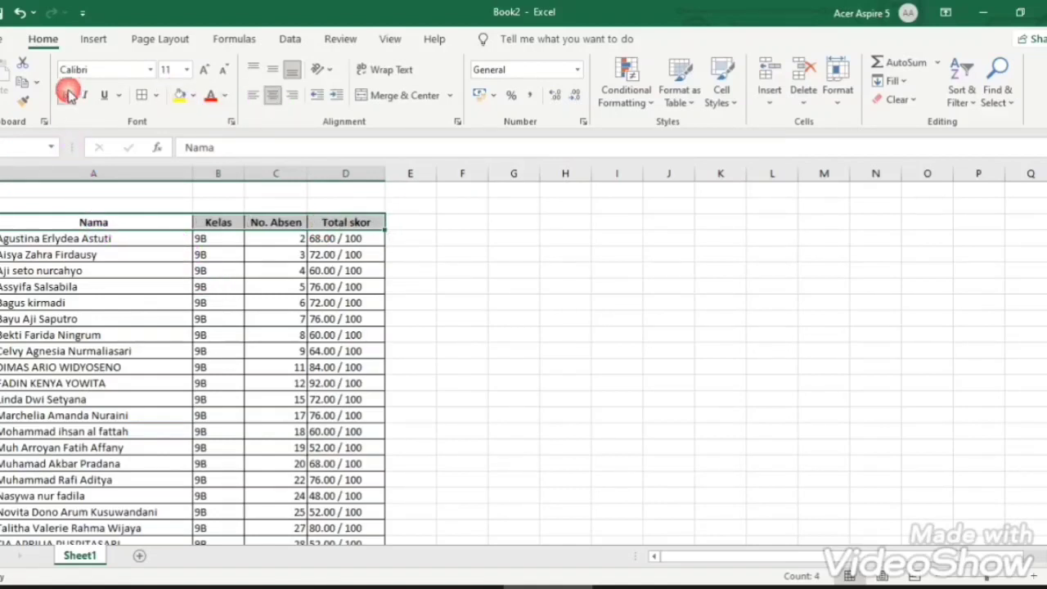
left_click(500, 362)
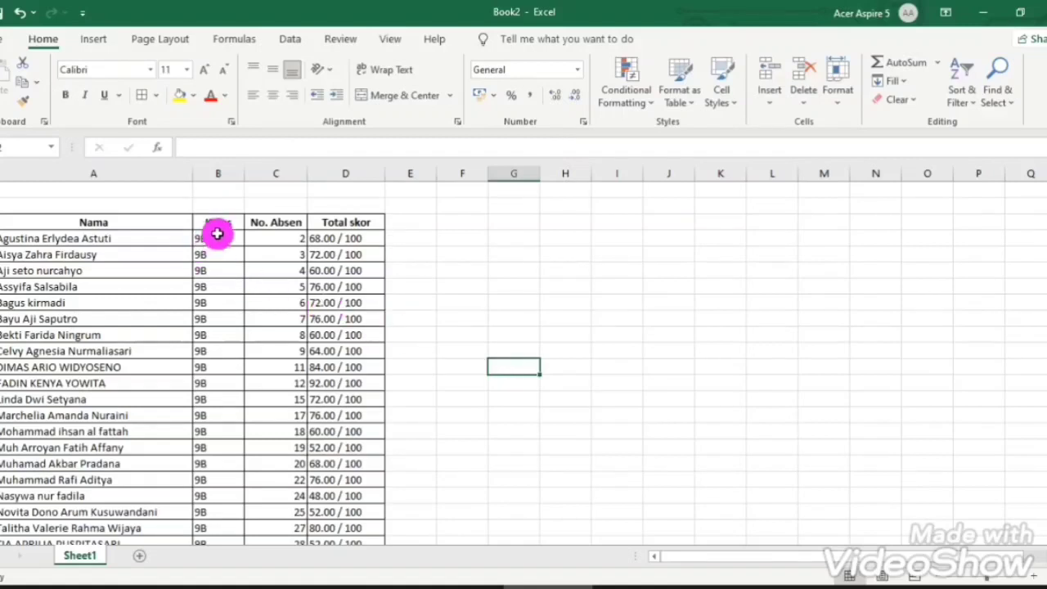
Center the Kelas and No. Absen values and right-align the Total skor values
left_click_drag(217, 234, 229, 507)
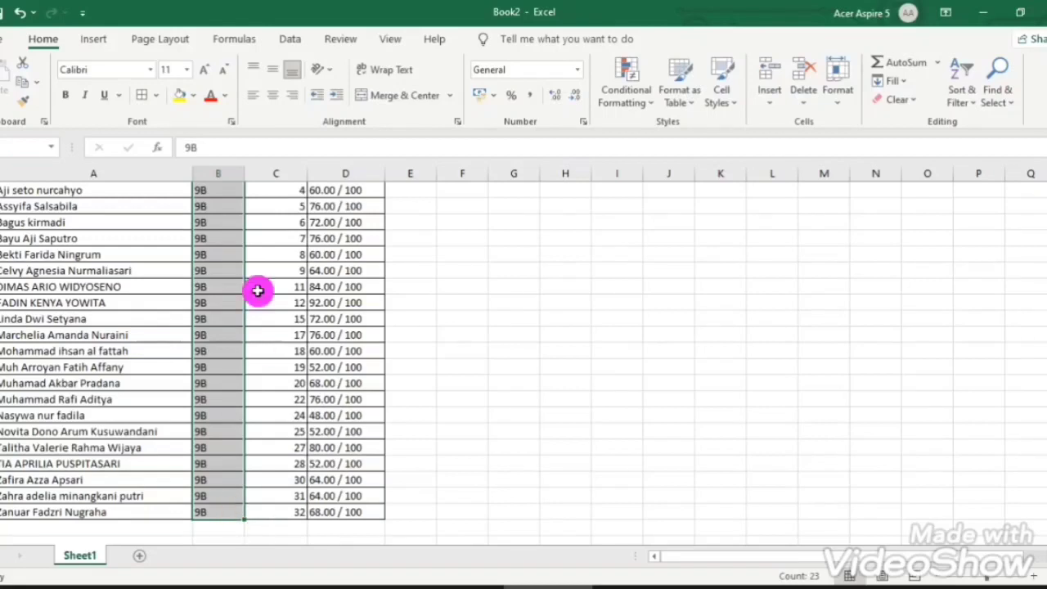
left_click(272, 95)
left_click_drag(292, 237, 292, 511)
left_click(273, 95)
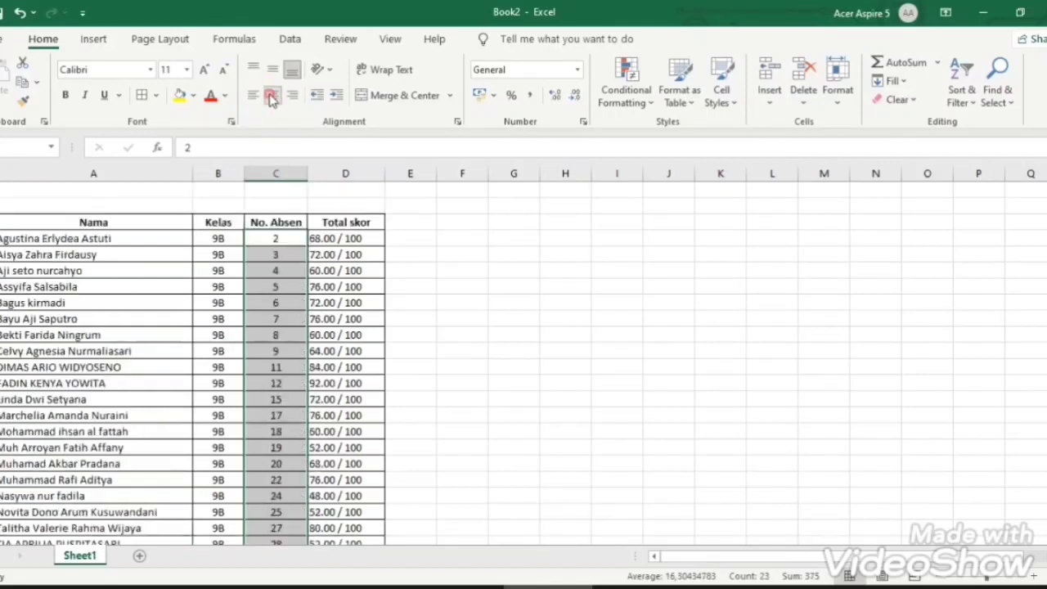
left_click_drag(335, 230, 354, 514)
left_click(293, 95)
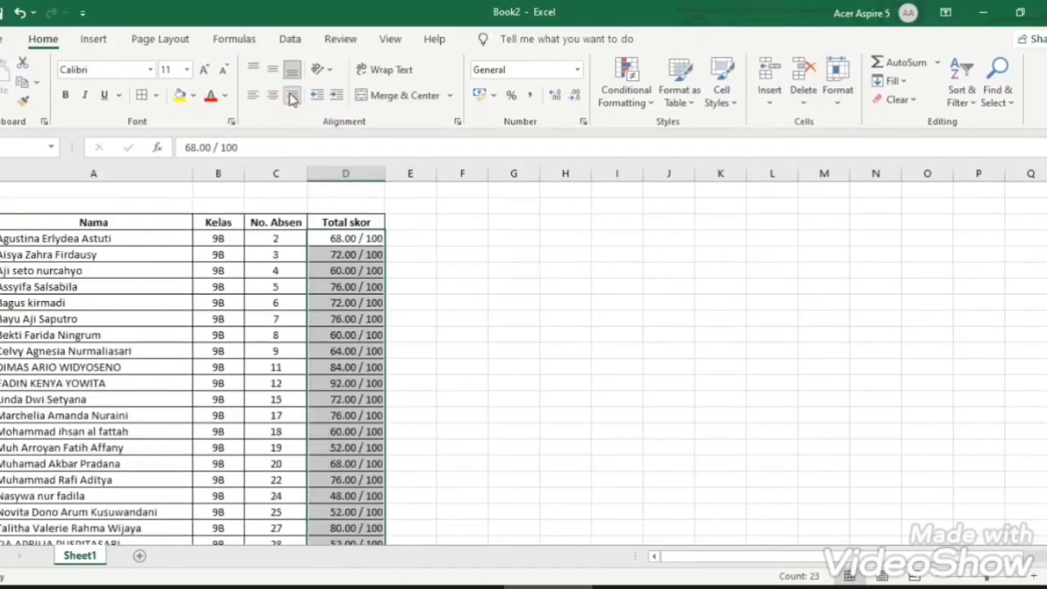
left_click(420, 338)
Merge and center cells A1:D1 above the table and enter the title "HASIL ULANGAN KLS 9B"
left_click(58, 191)
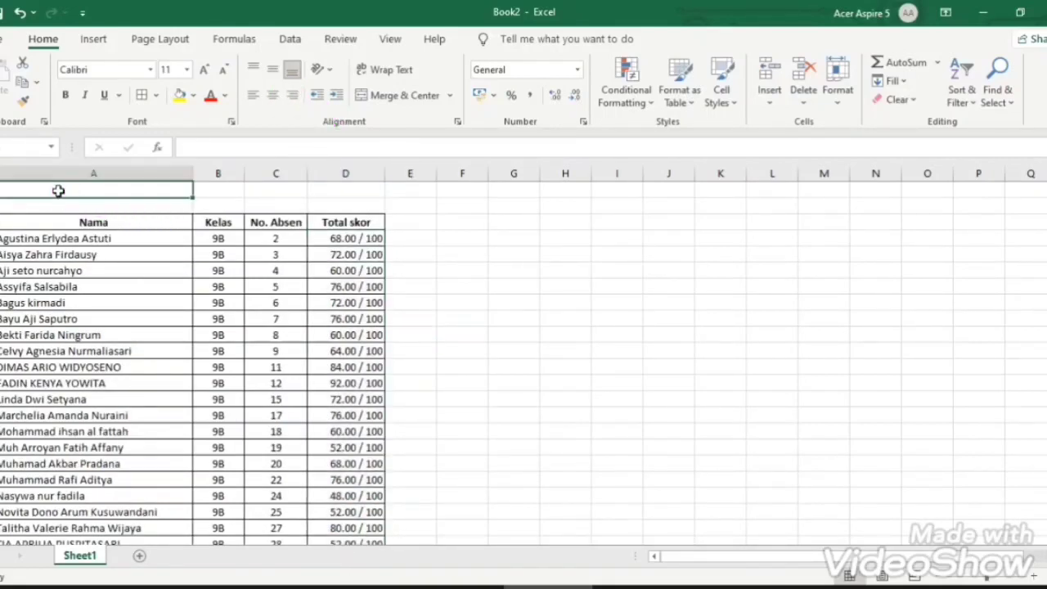
left_click_drag(161, 191, 367, 186)
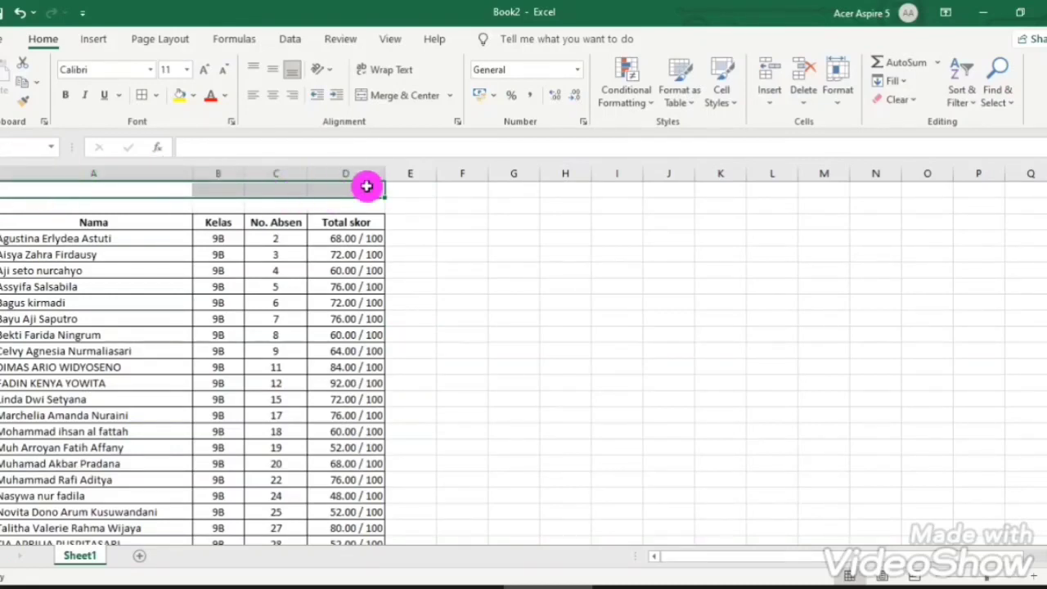
left_click(414, 96)
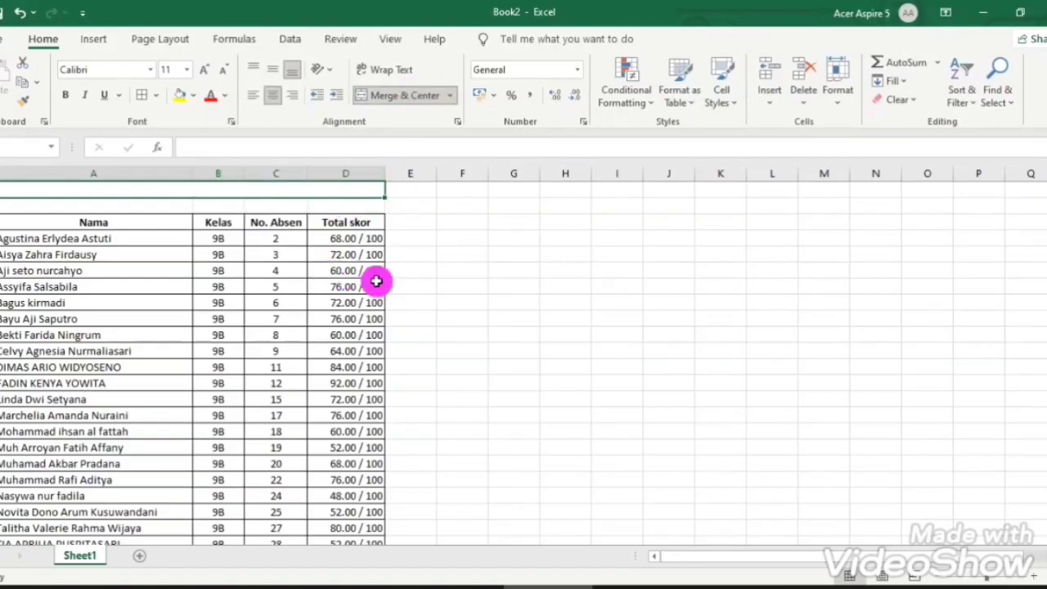
type("HASIL ULAN")
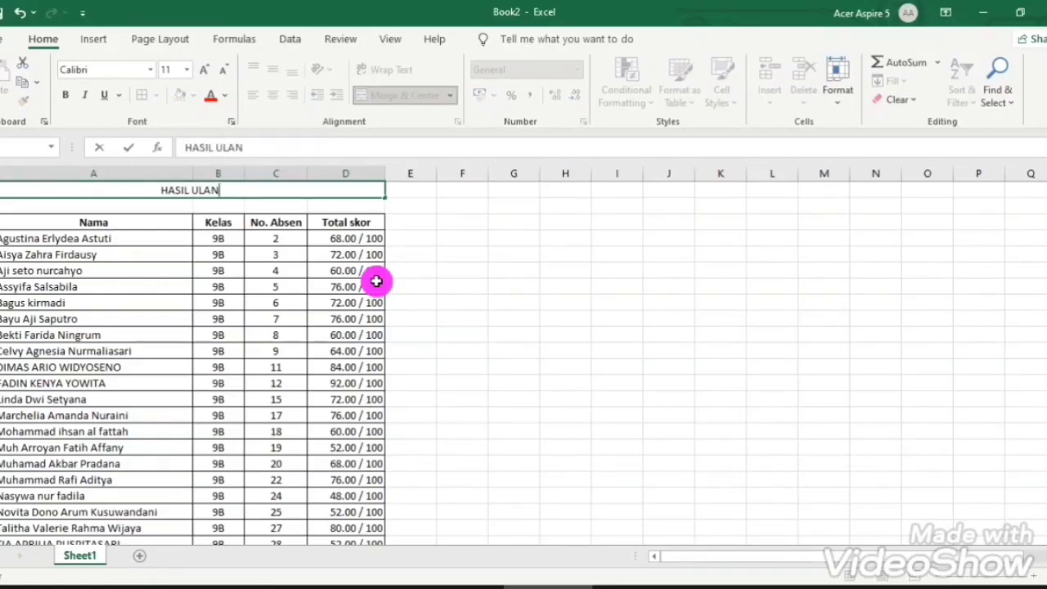
type("GAN ")
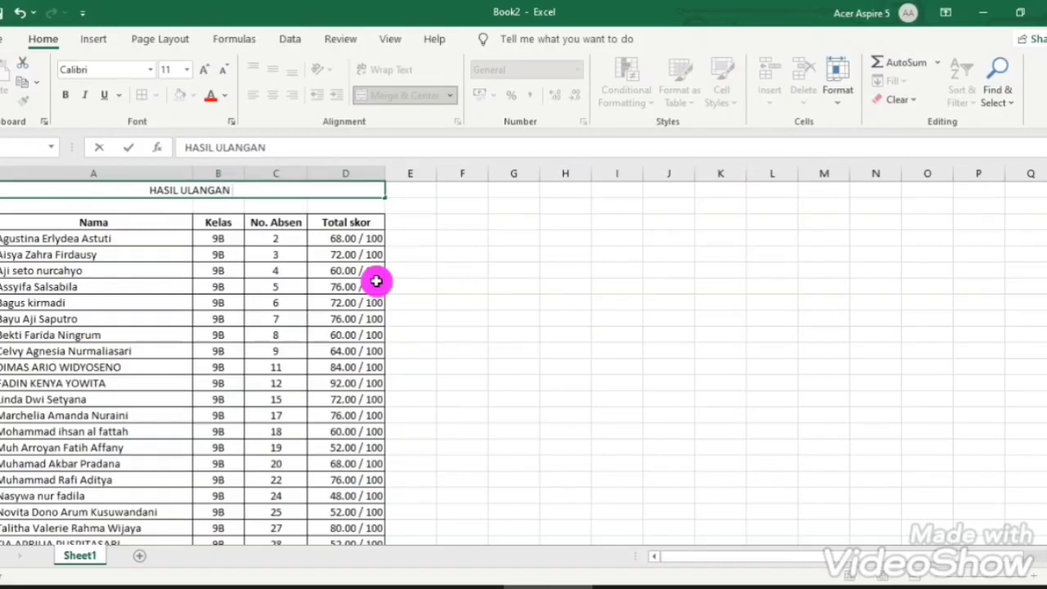
type("KLS")
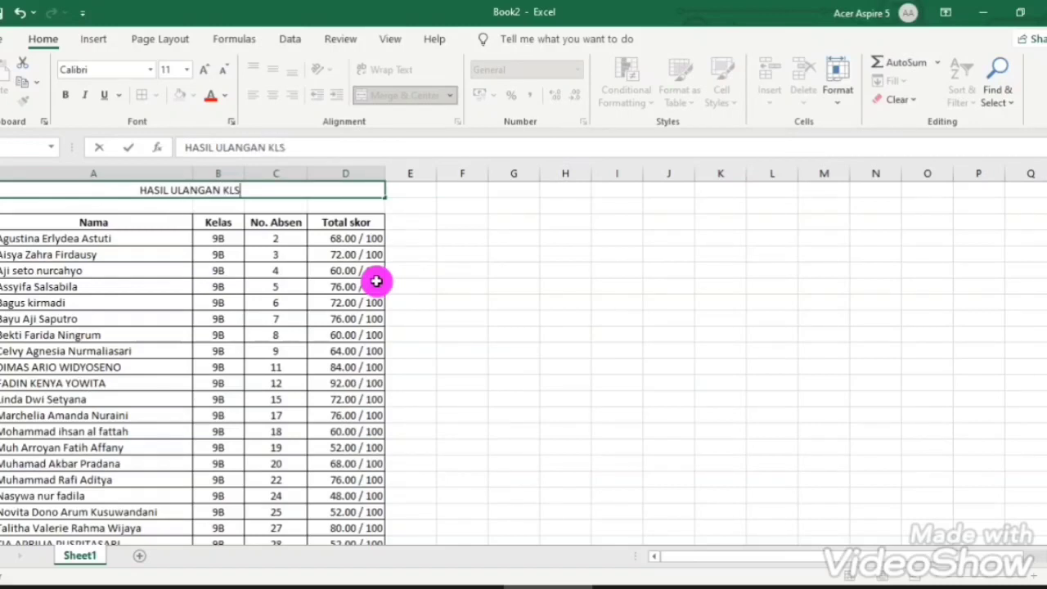
type(" 9")
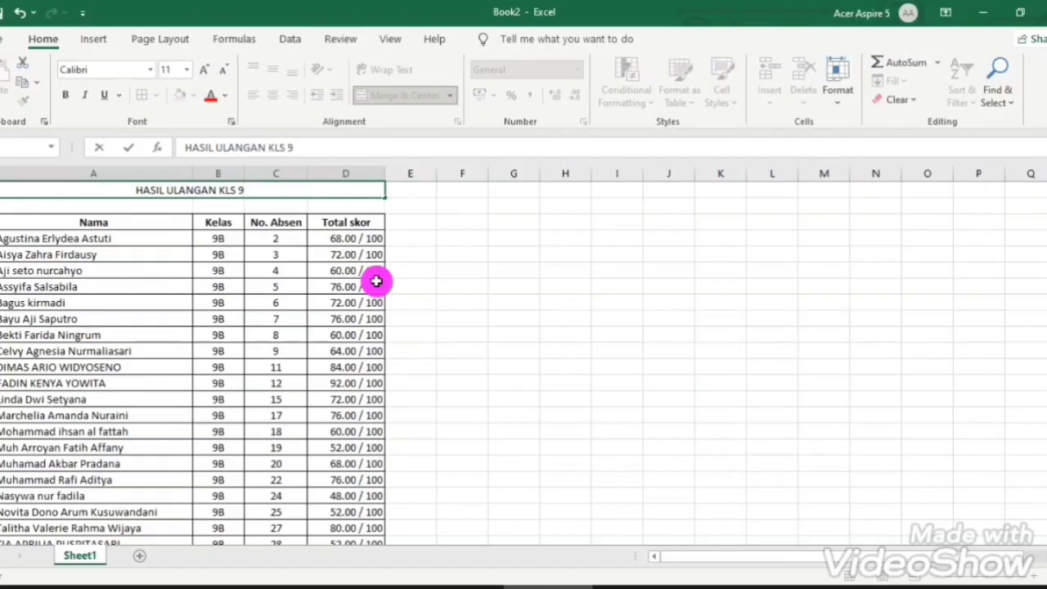
type("B")
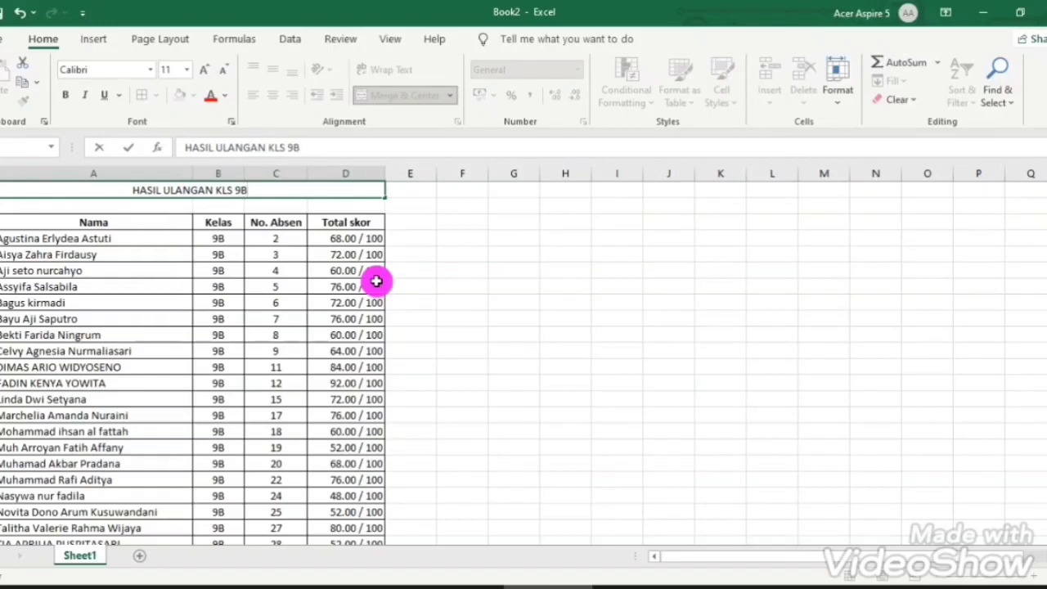
left_click(468, 321)
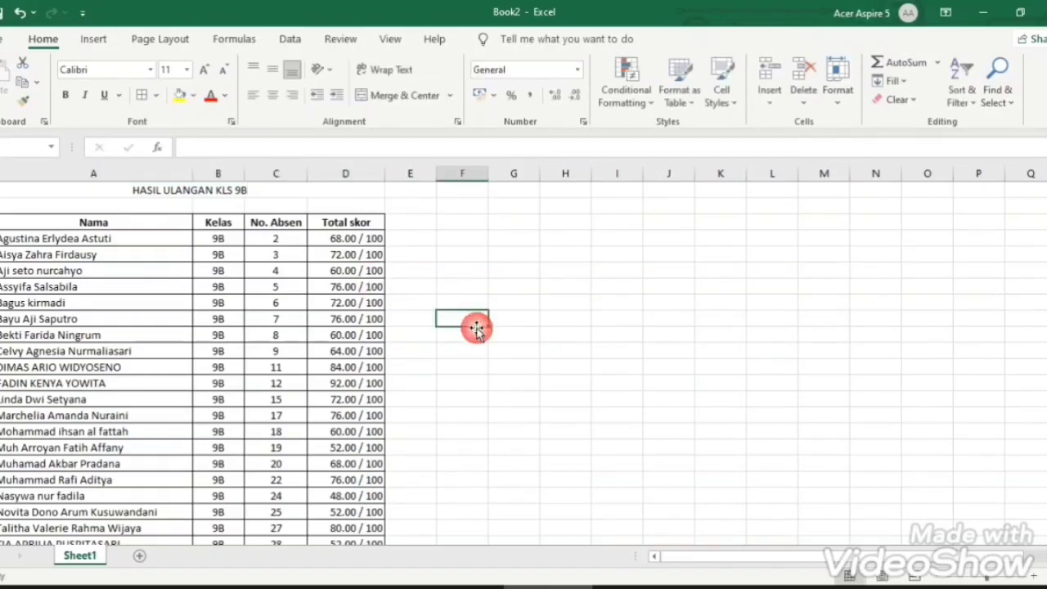
Make the merged title above the table bold
left_click(200, 197)
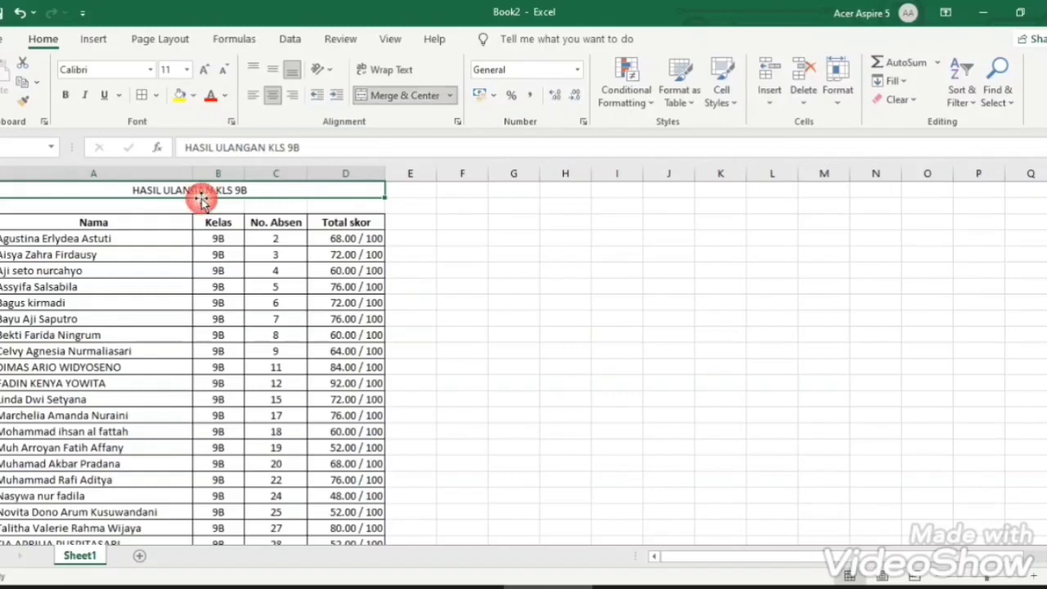
left_click(65, 95)
left_click(477, 374)
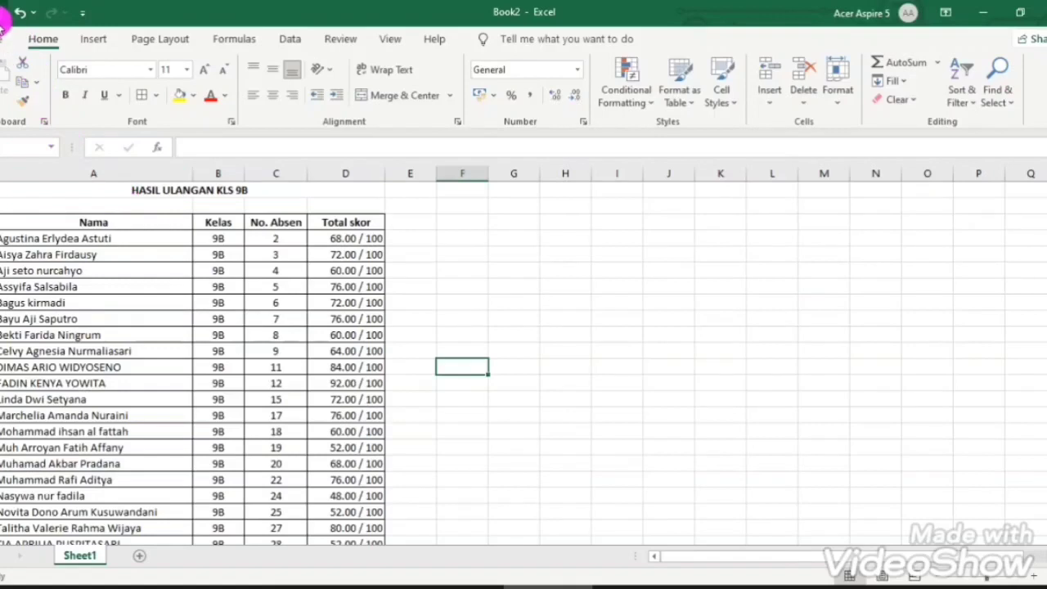
Save the workbook under the name KELAS 9B in the BAPAK > ULANGAN HARIAN KLS 9 folder, as an Excel Workbook
left_click(1, 41)
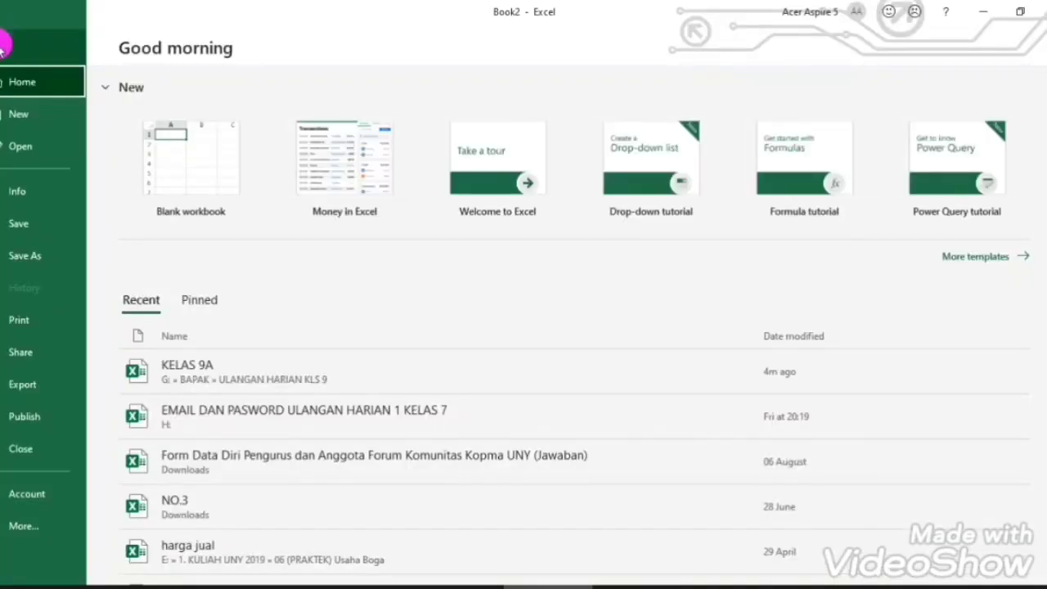
left_click(40, 258)
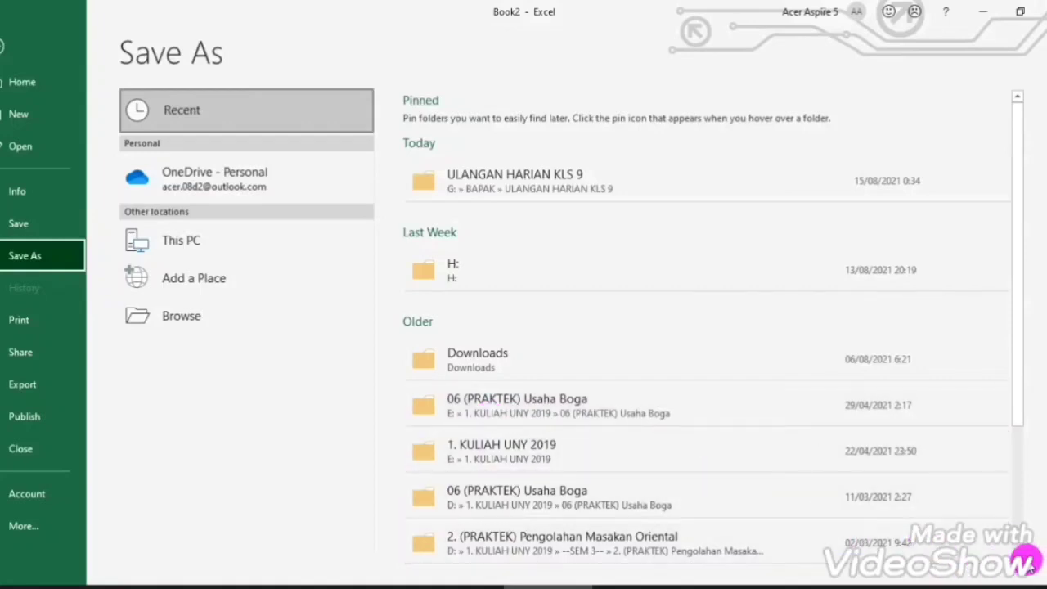
scroll(1021, 550, "down", 3)
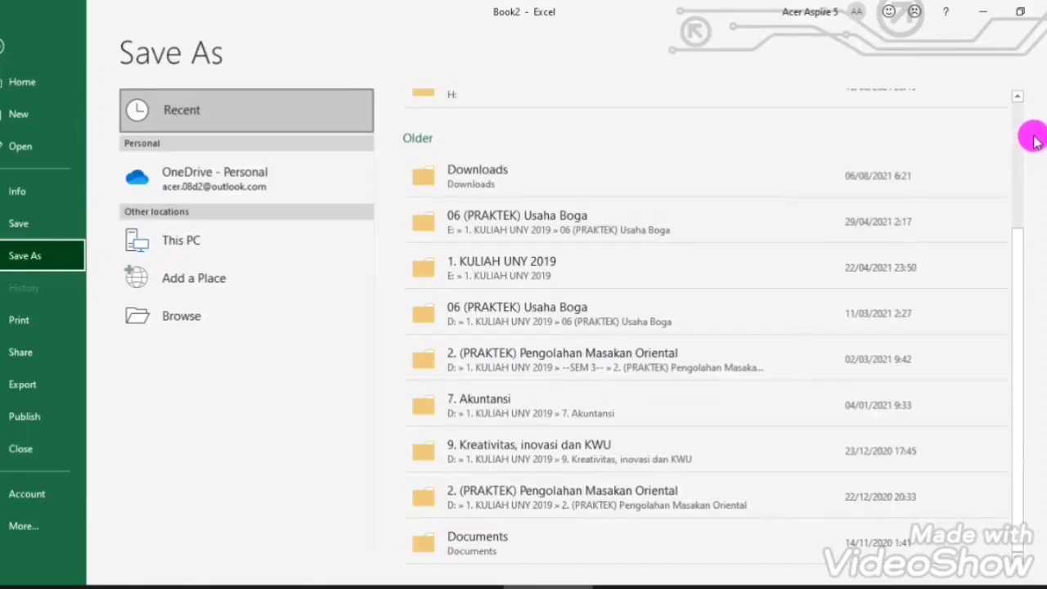
scroll(1021, 137, "up", 3)
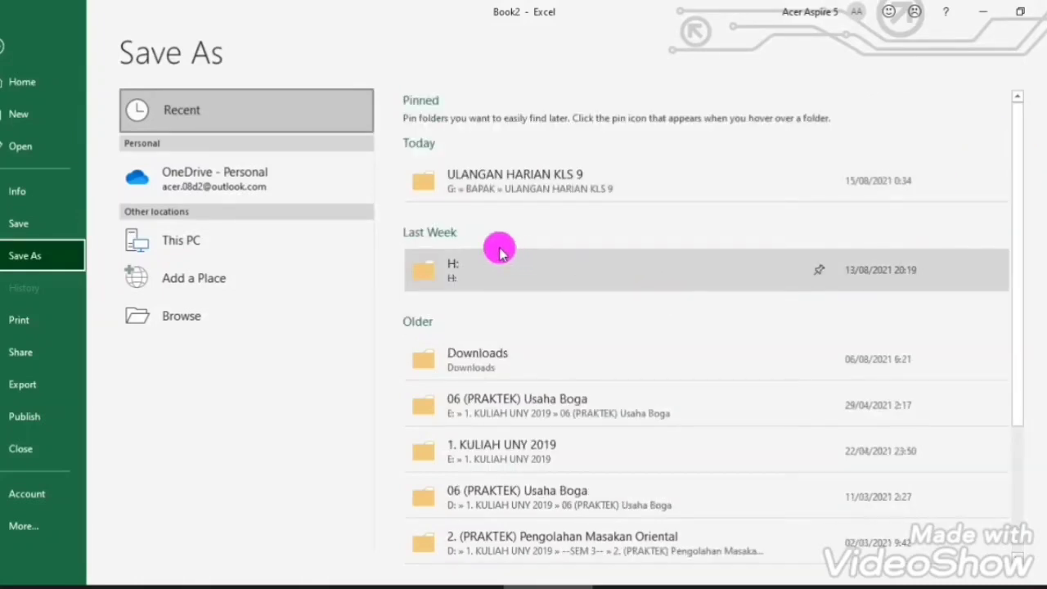
left_click(500, 182)
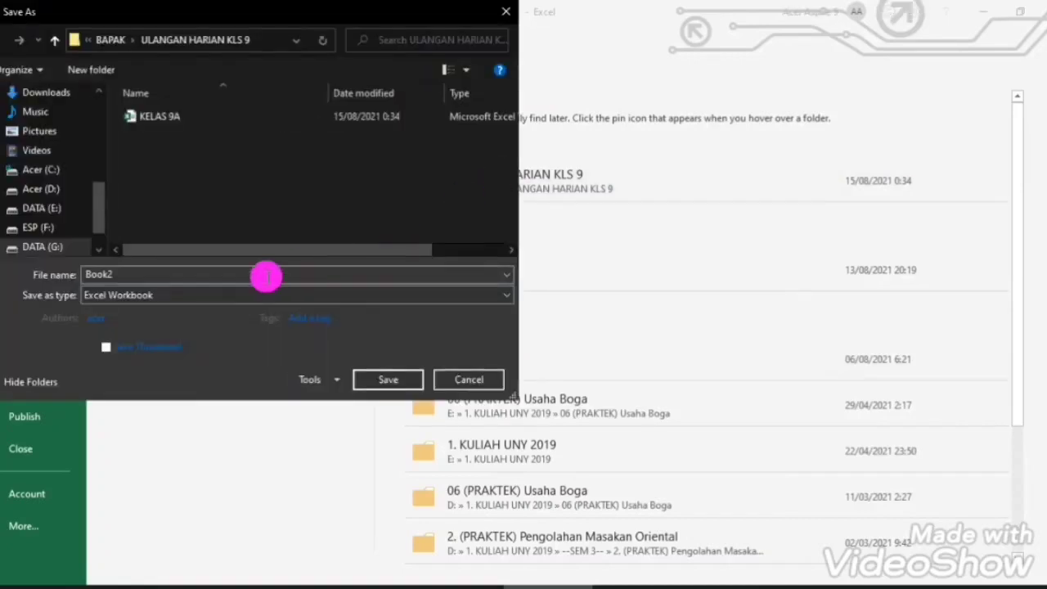
double_click(135, 275)
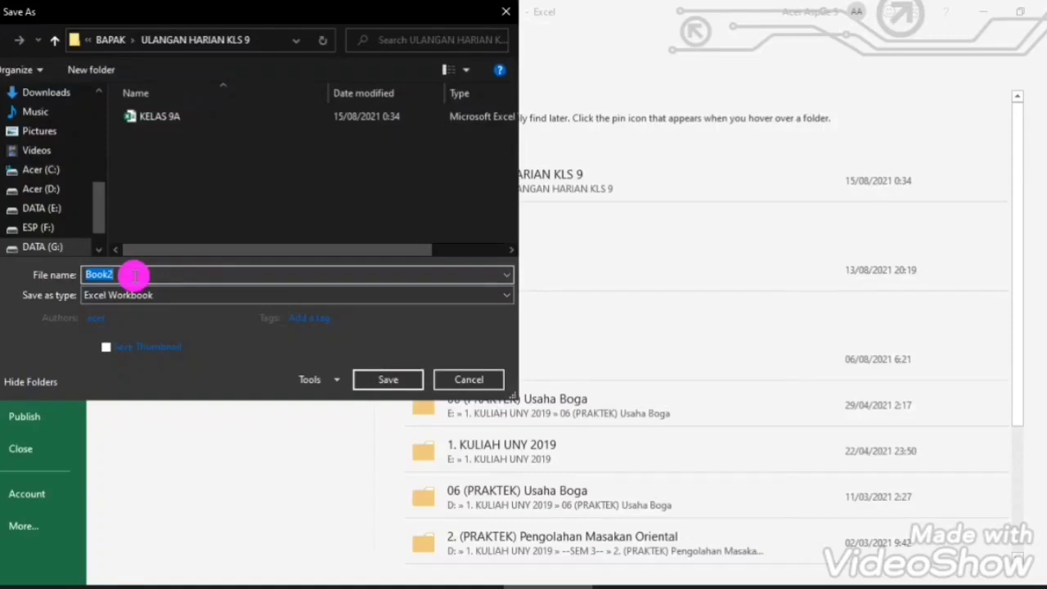
type("KELAS 9")
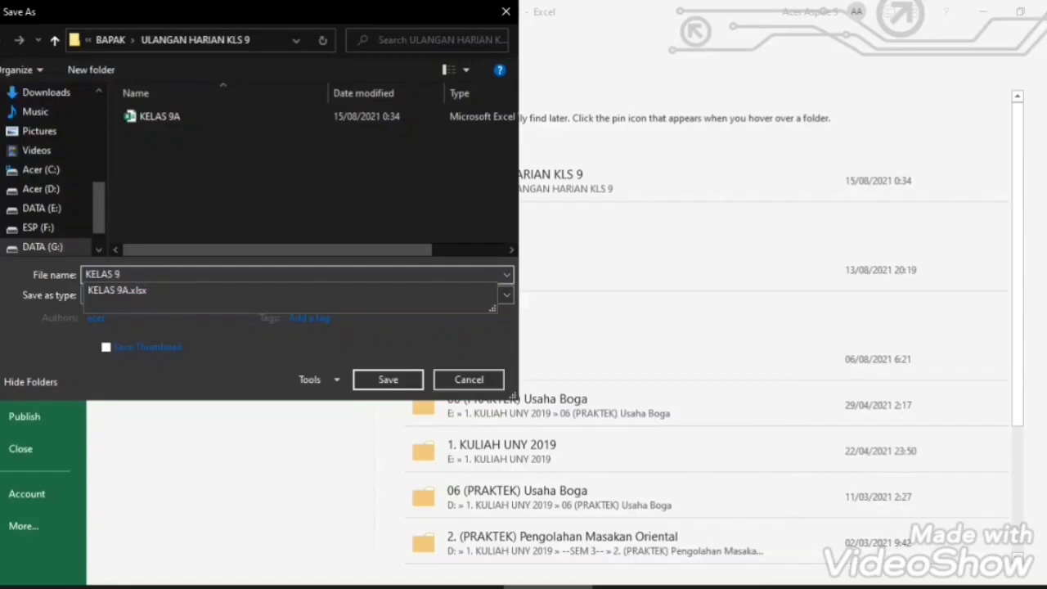
left_click(135, 276)
type("LAS 9B")
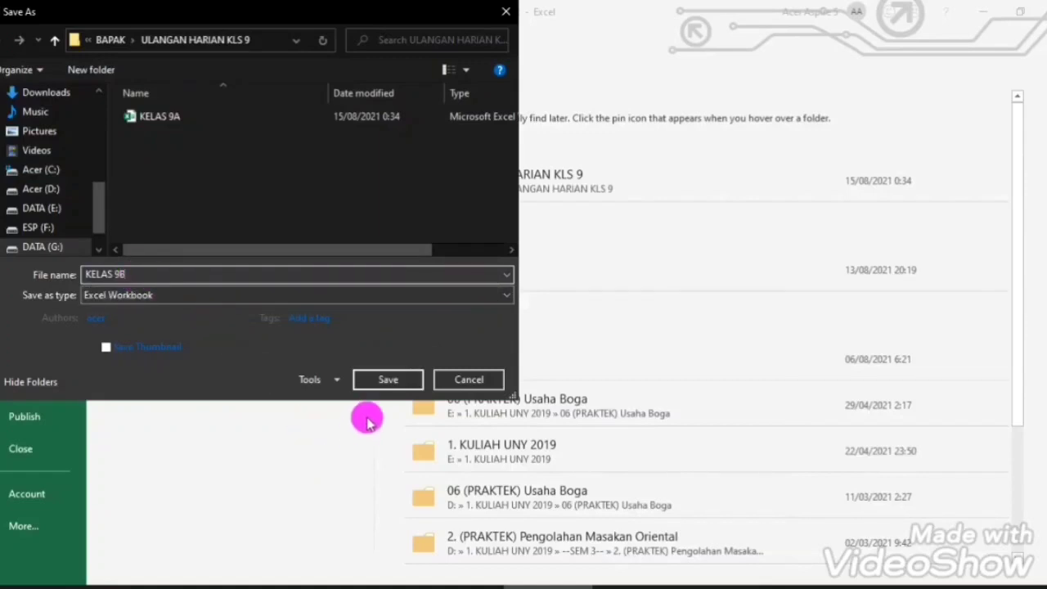
left_click(386, 380)
left_click(383, 385)
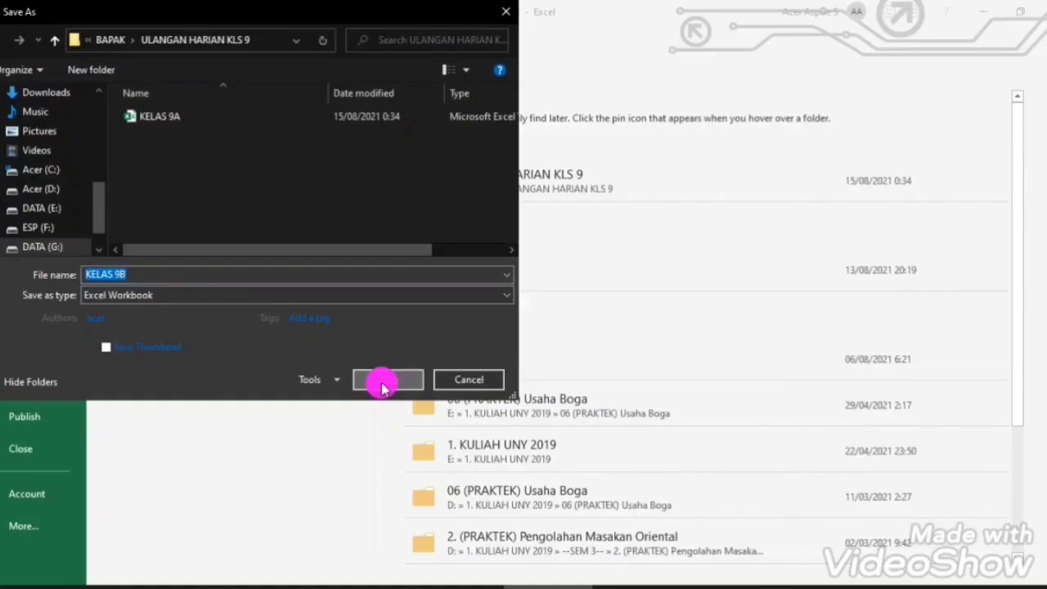